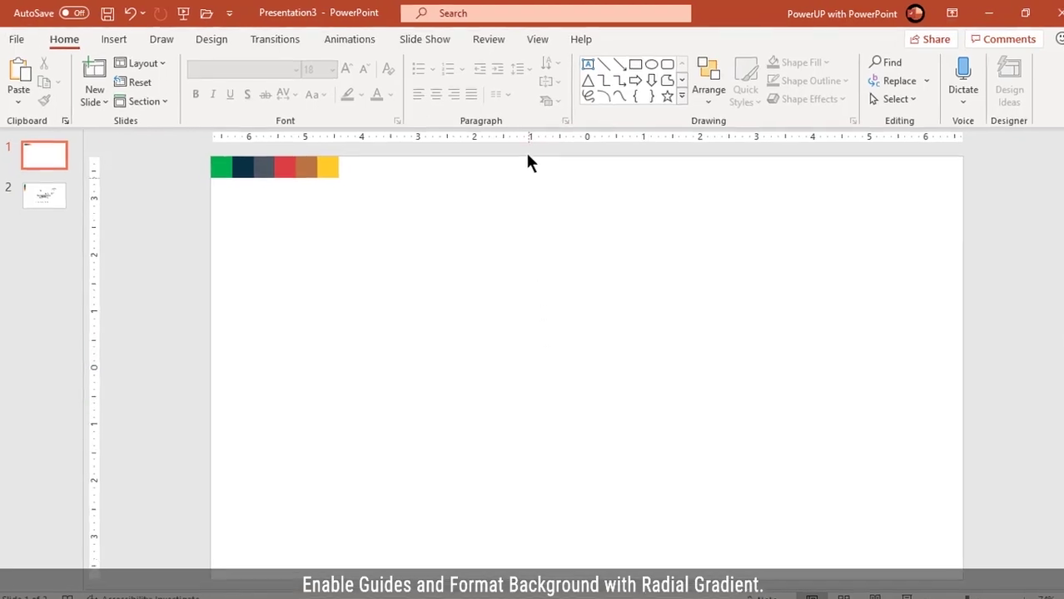
Turn on the drawing guides and give the slide background a centred radial gradient fill
left_click(532, 38)
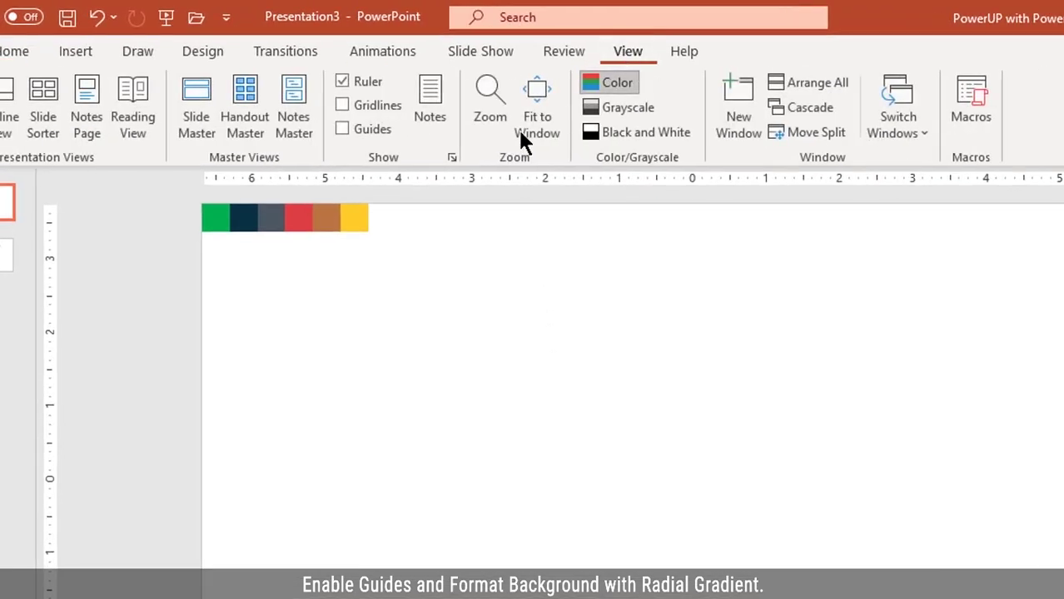
left_click(360, 133)
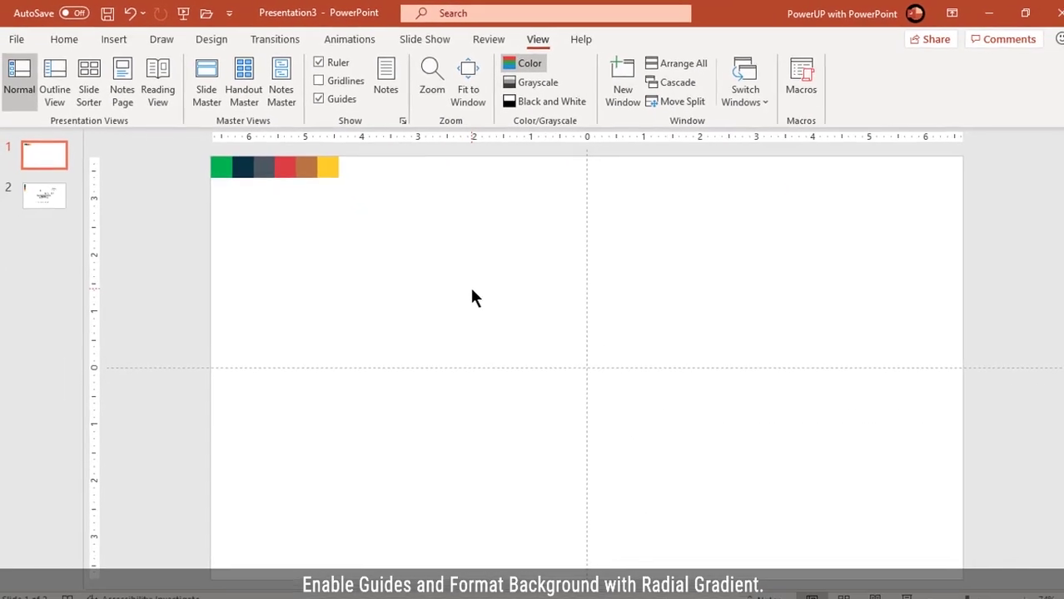
right_click(470, 285)
left_click(536, 440)
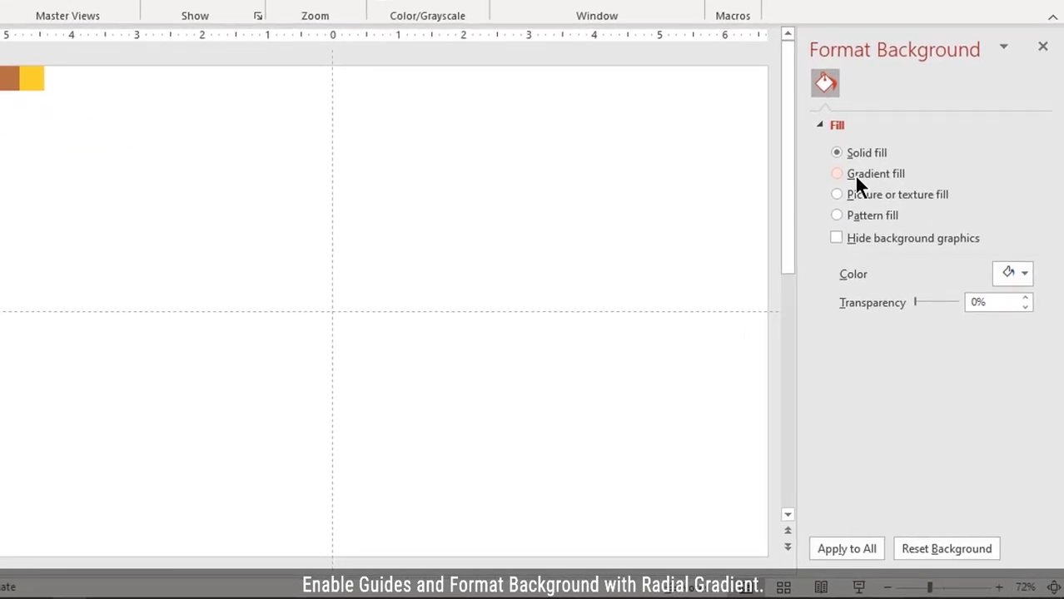
left_click(892, 250)
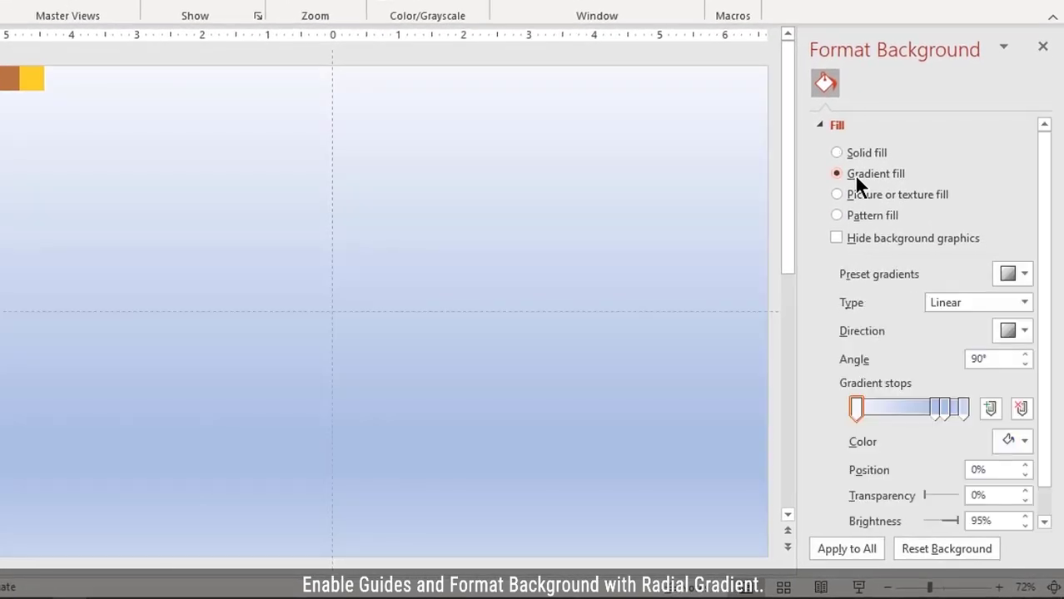
left_click(1025, 303)
left_click(969, 339)
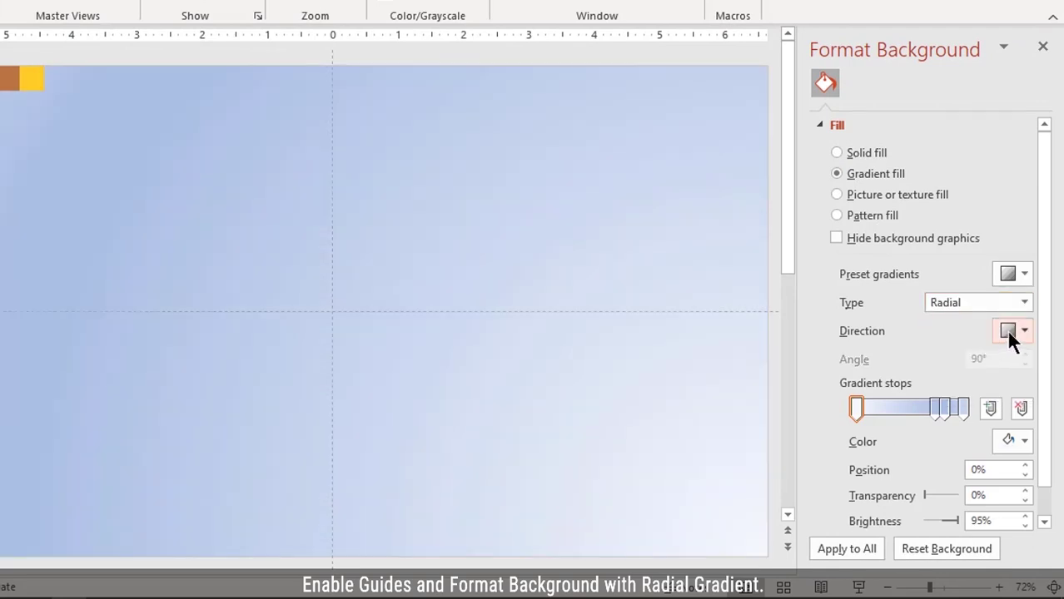
left_click(1011, 332)
left_click(961, 364)
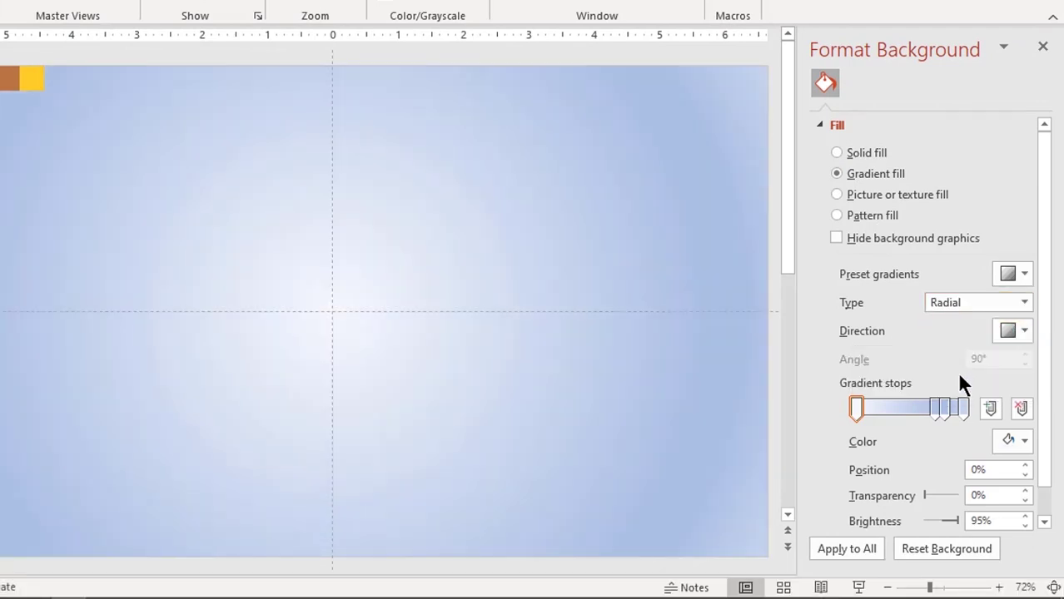
Reduce the gradient to two stops: grey at the outer edge, White Darker 15% at the centre
left_click(963, 406)
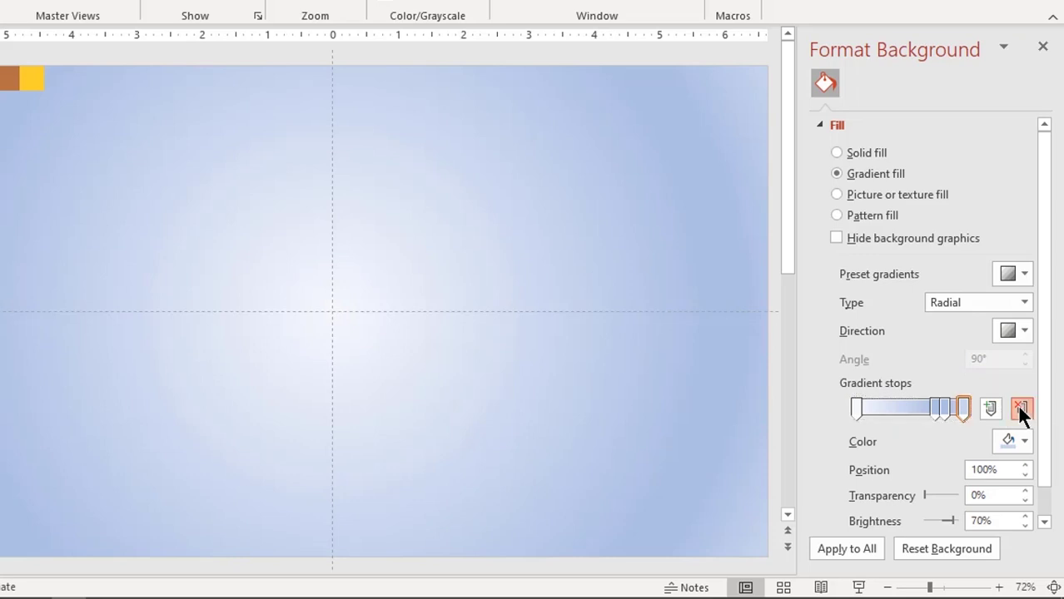
left_click(1020, 408)
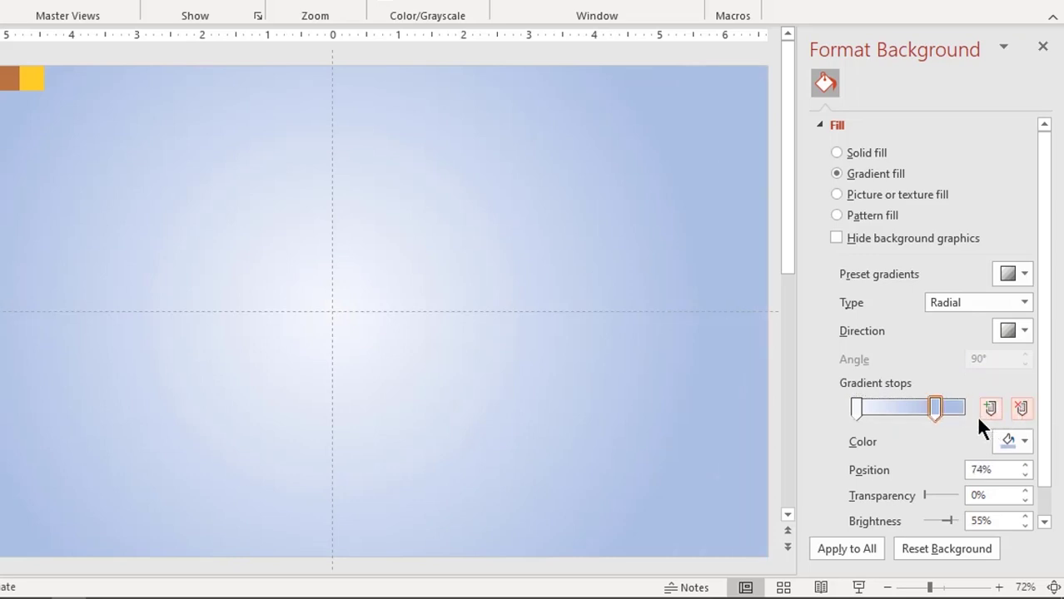
left_click_drag(936, 408, 963, 408)
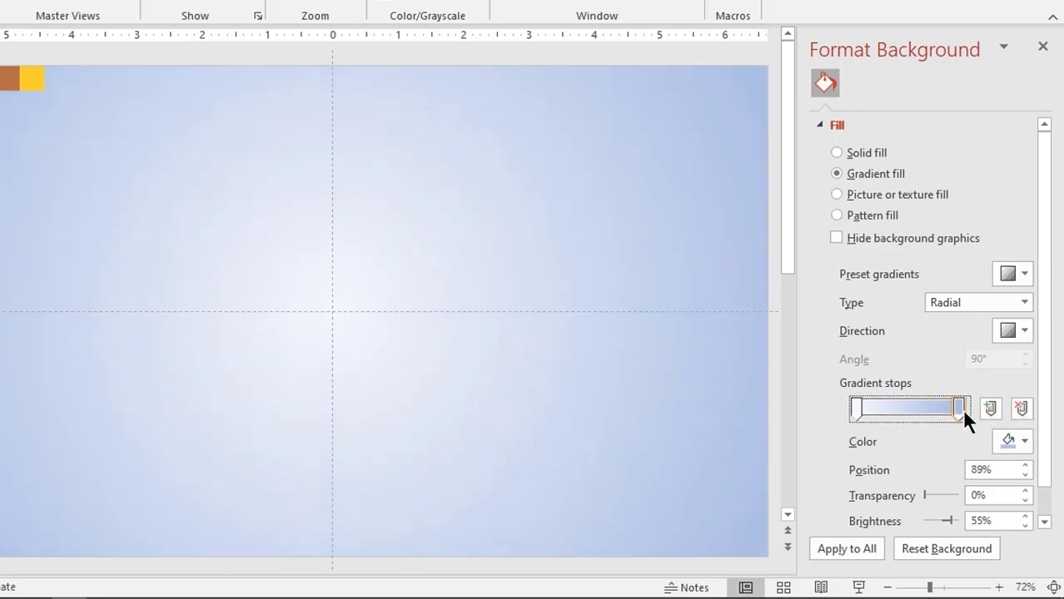
left_click(1014, 439)
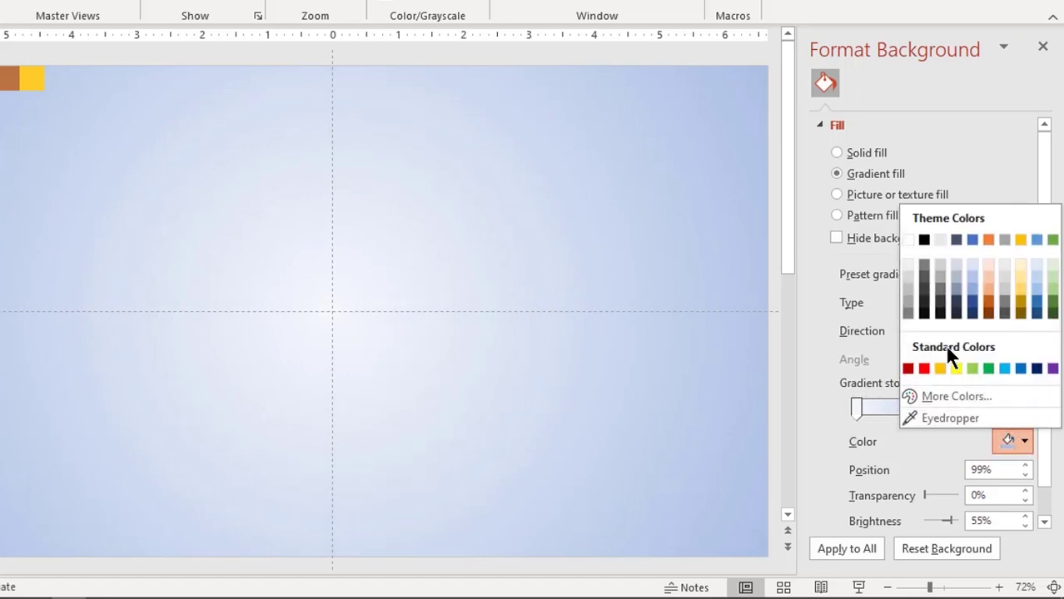
left_click(909, 303)
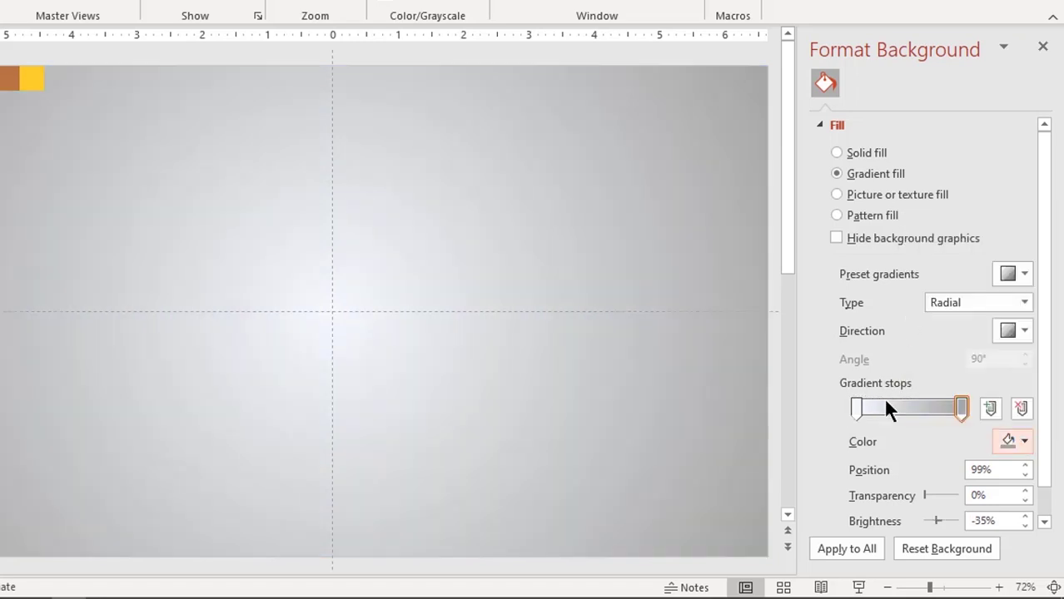
left_click(856, 410)
left_click(1012, 439)
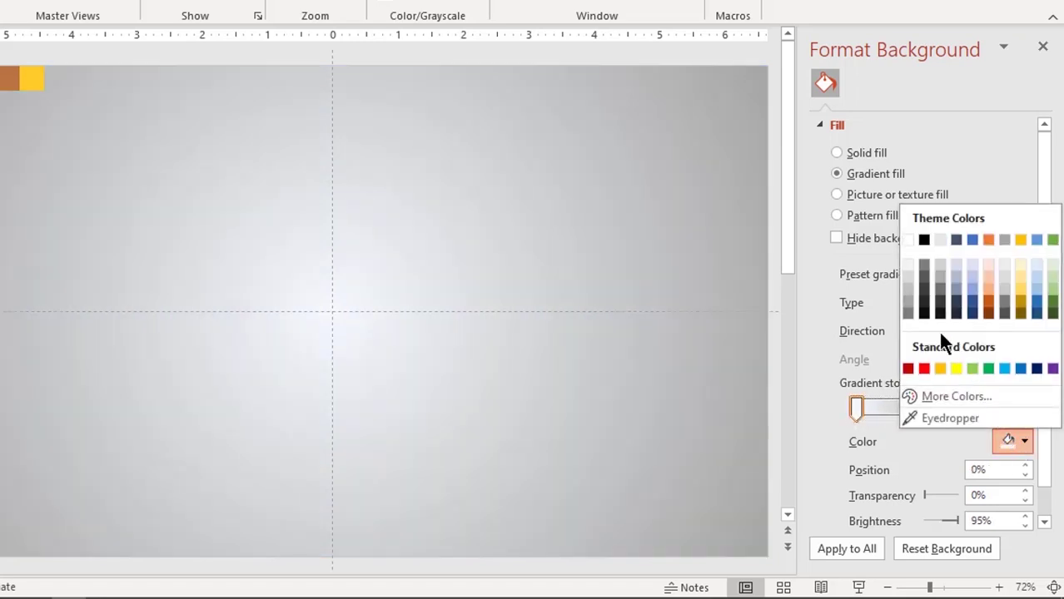
left_click(907, 265)
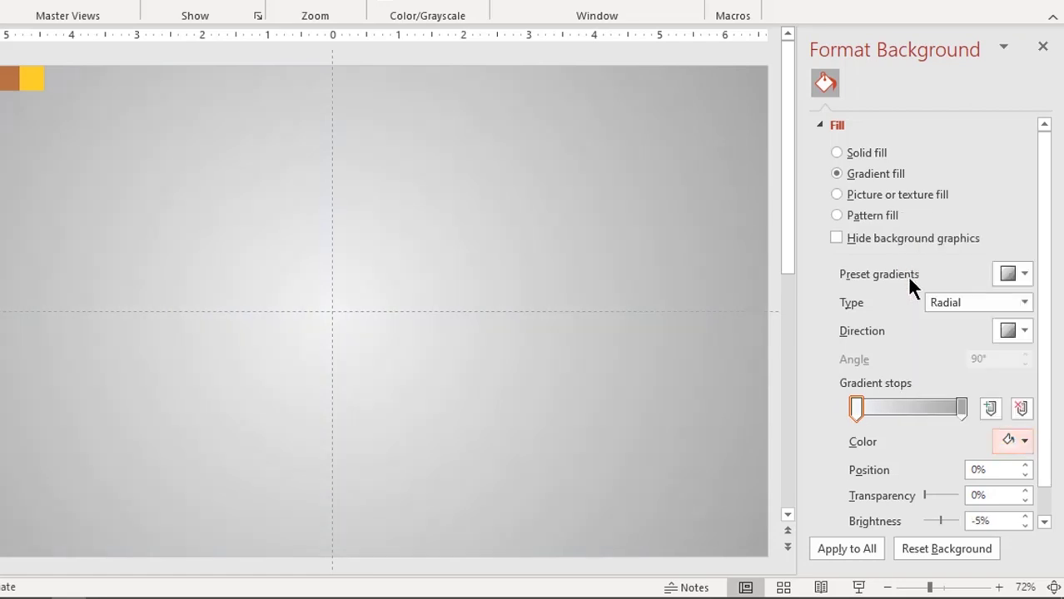
left_click(1014, 435)
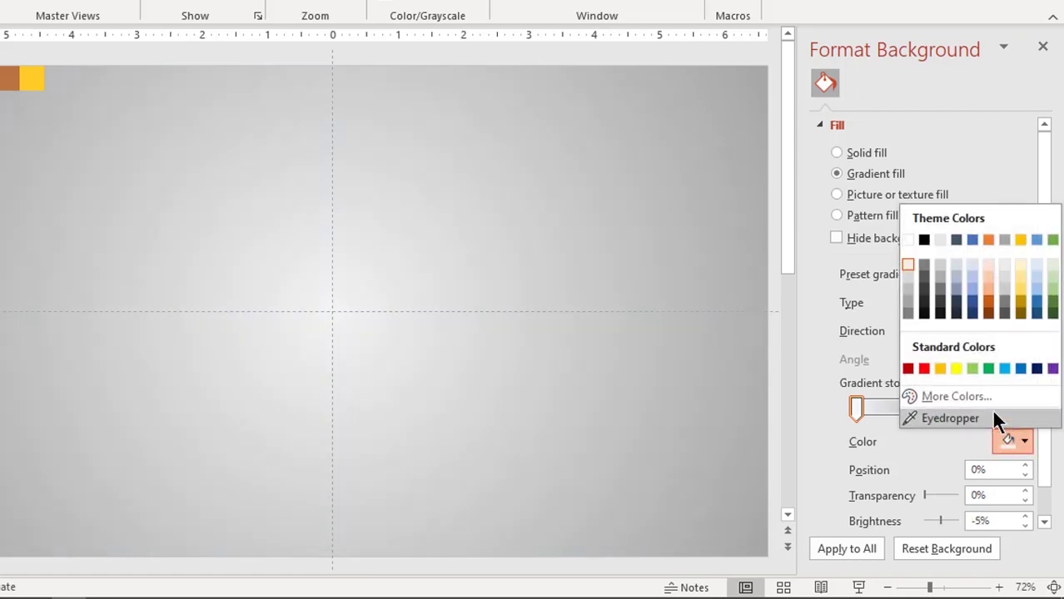
left_click(905, 278)
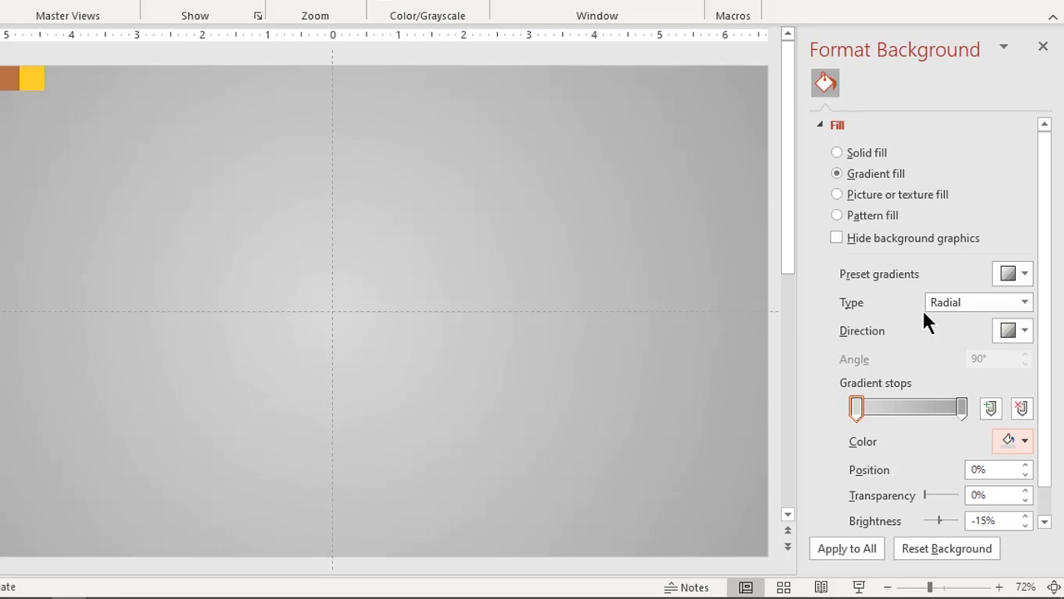
left_click(1042, 48)
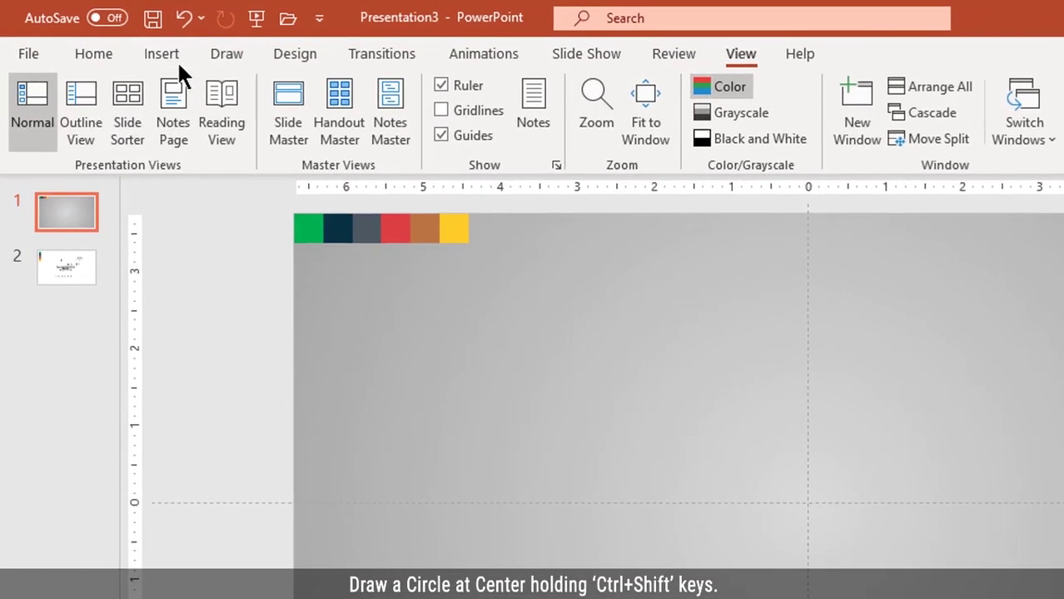
Draw a large oval circle centred on the slide's centre
left_click(119, 40)
left_click(350, 140)
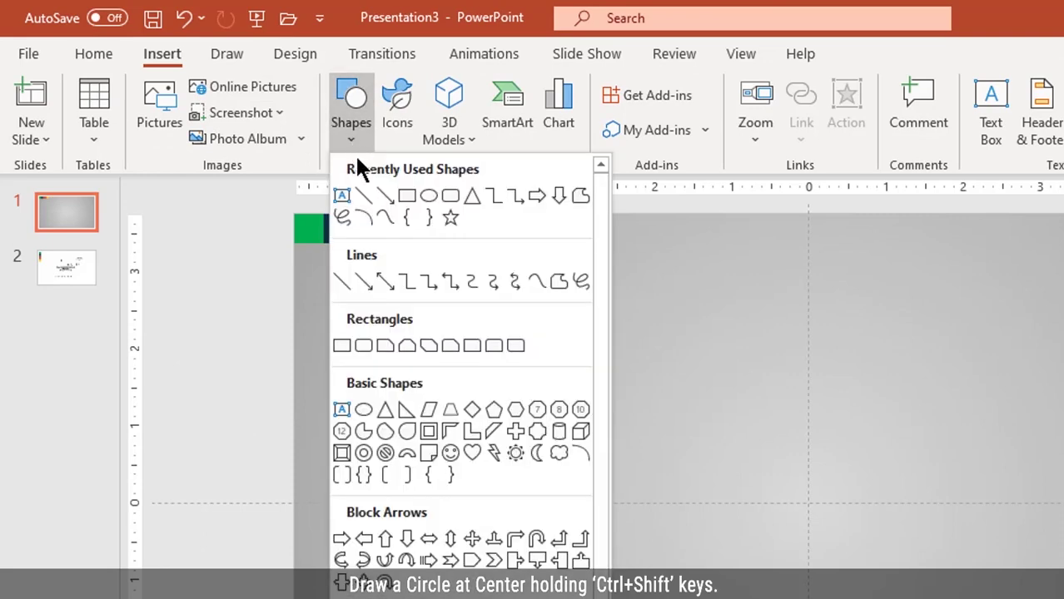
left_click(428, 198)
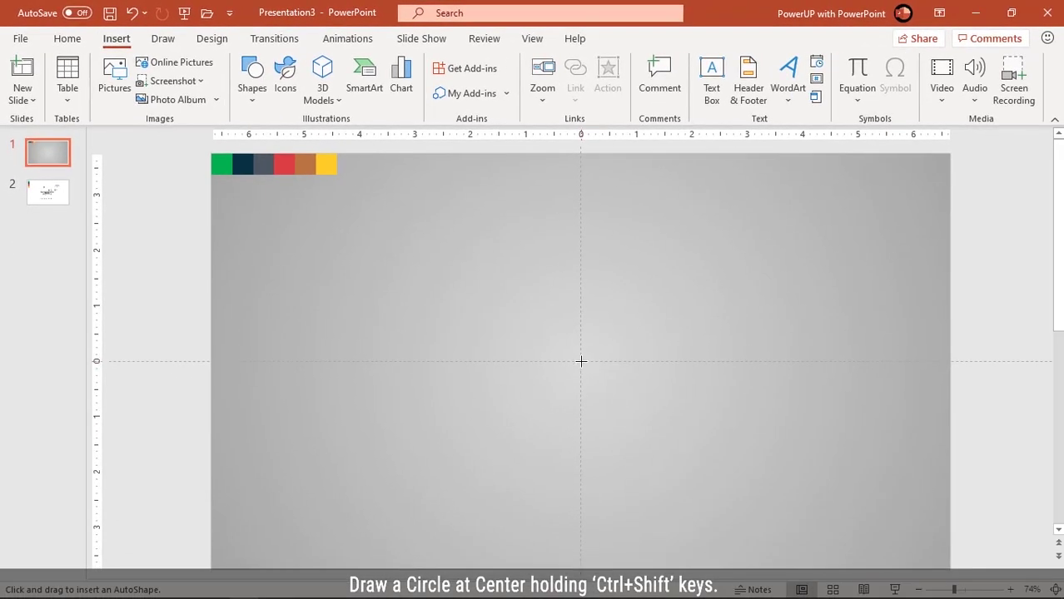
left_click_drag(581, 361, 752, 459)
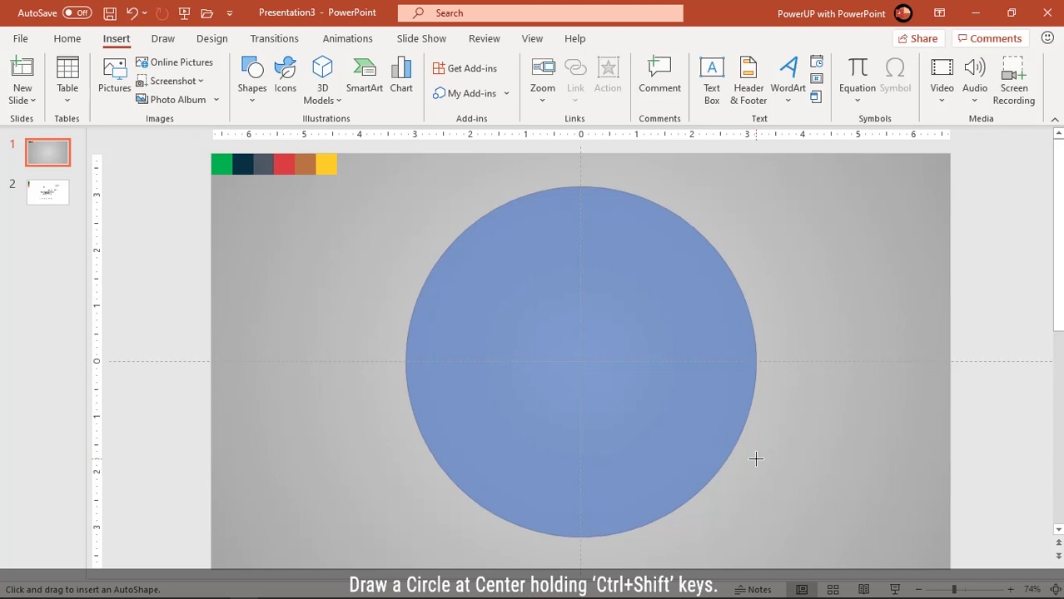
left_click_drag(753, 459, 755, 456)
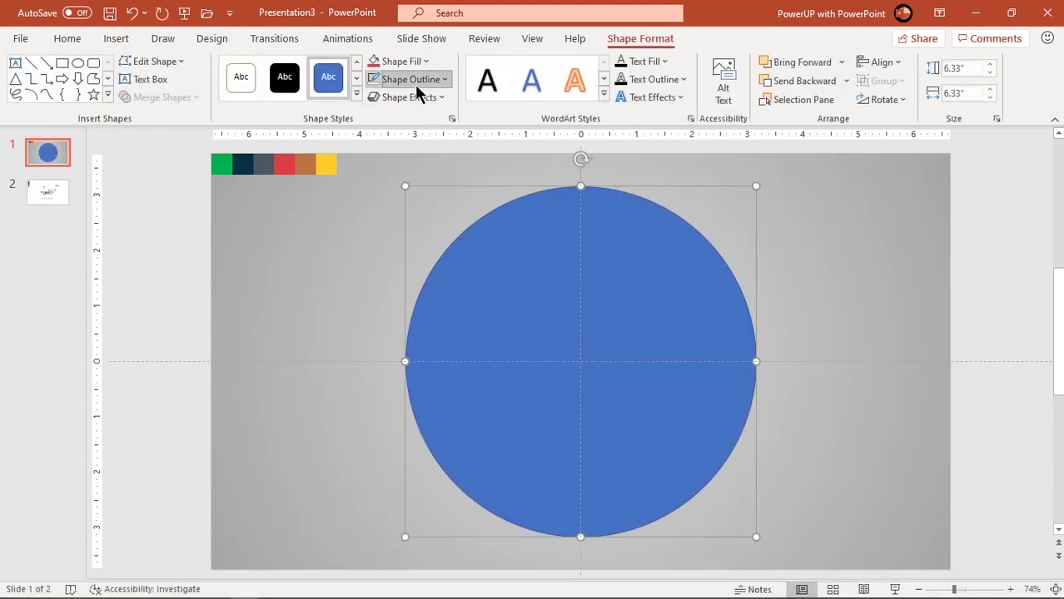
Remove the circle's outline and set its fill transparency to 68%
left_click(411, 79)
left_click(421, 246)
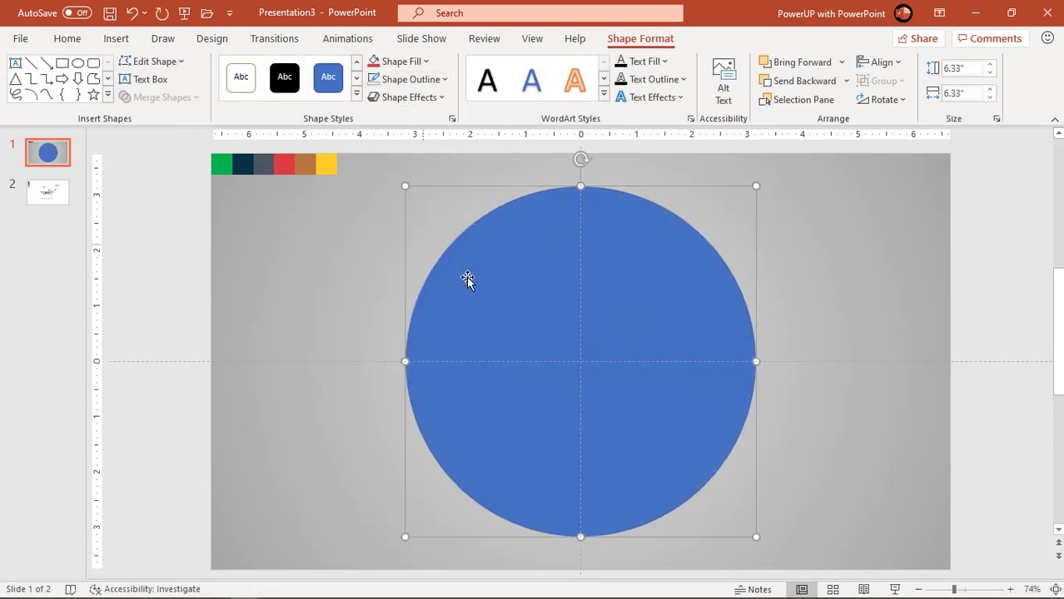
right_click(656, 452)
left_click(707, 416)
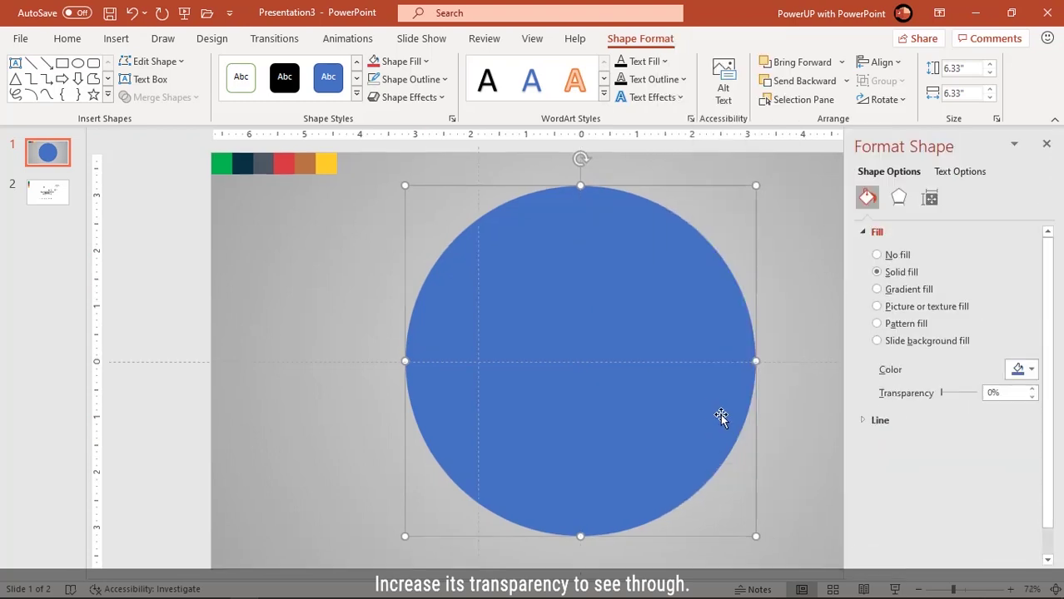
left_click_drag(943, 394, 967, 395)
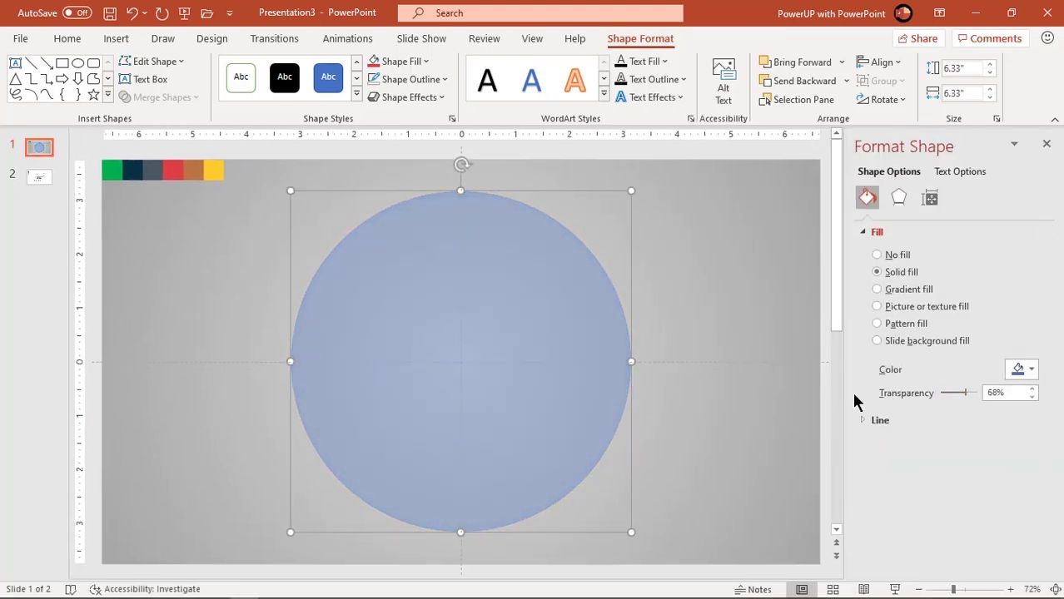
left_click(734, 413)
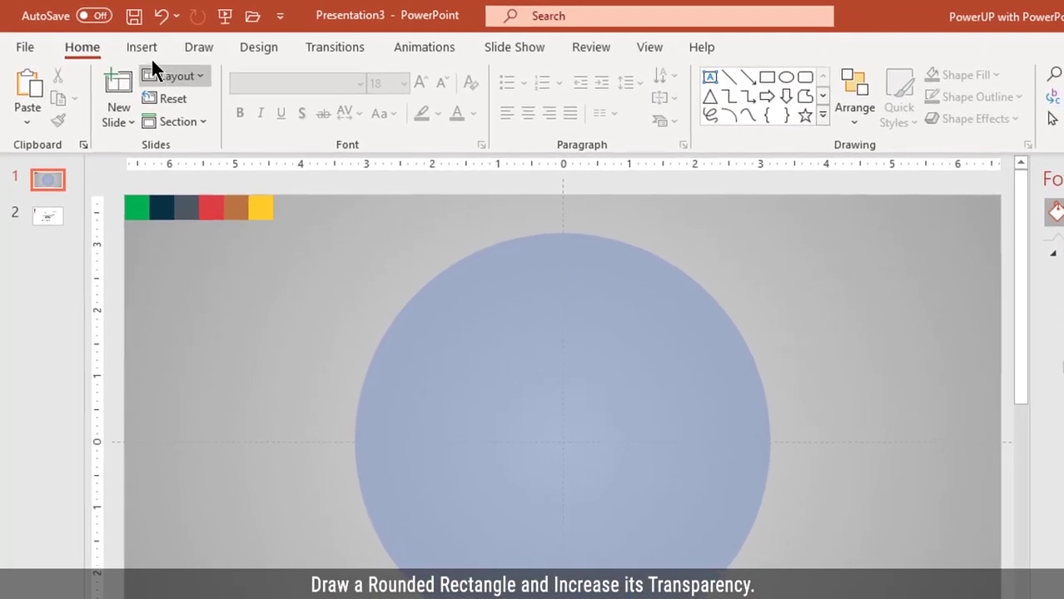
Draw a rounded rectangle overlapping the circle's left side with 72% fill transparency
left_click(116, 38)
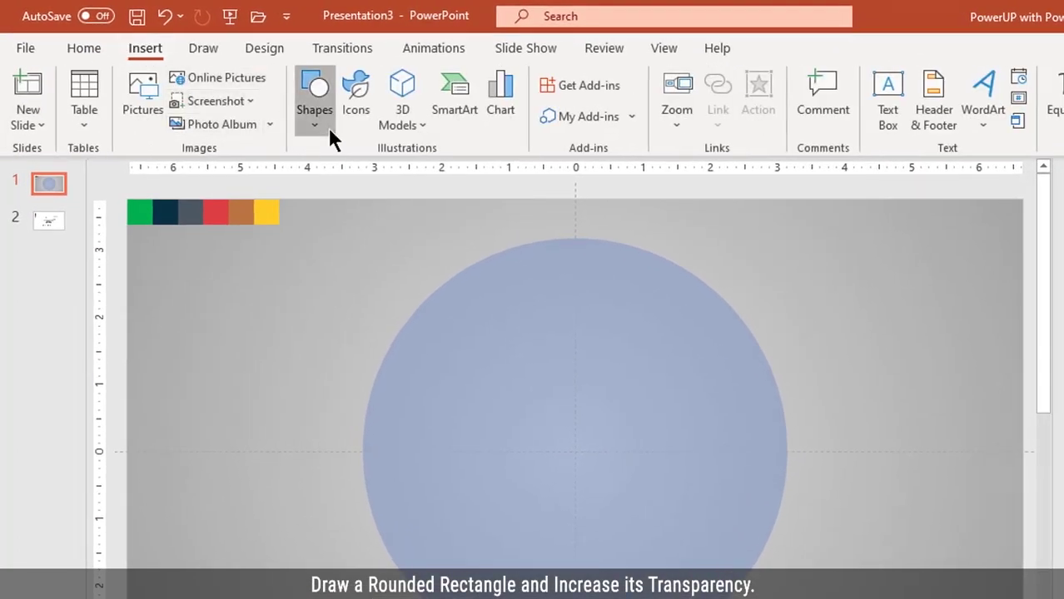
left_click(328, 128)
left_click(405, 184)
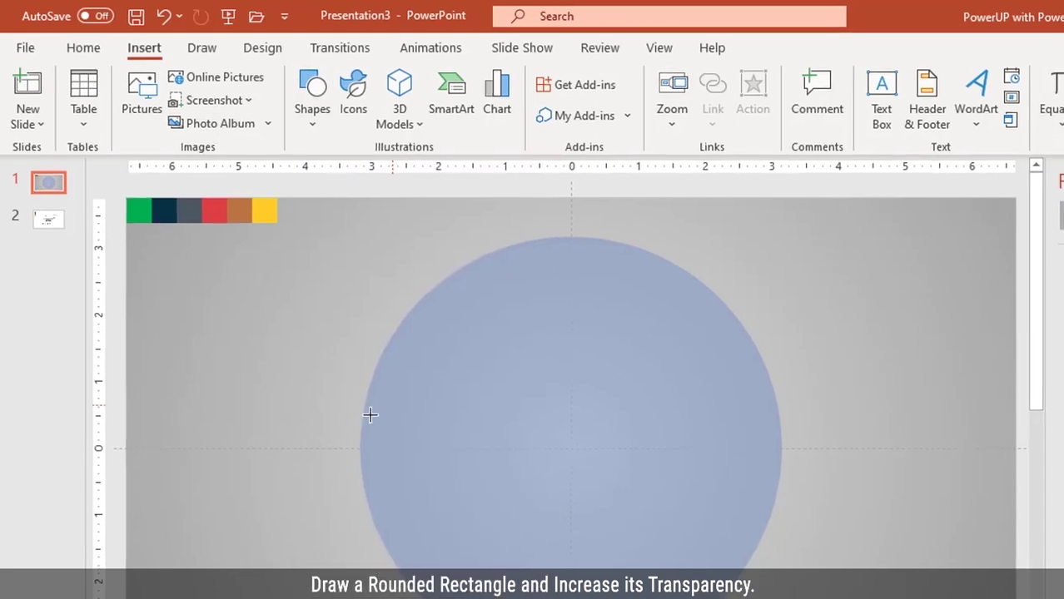
left_click_drag(271, 343, 455, 406)
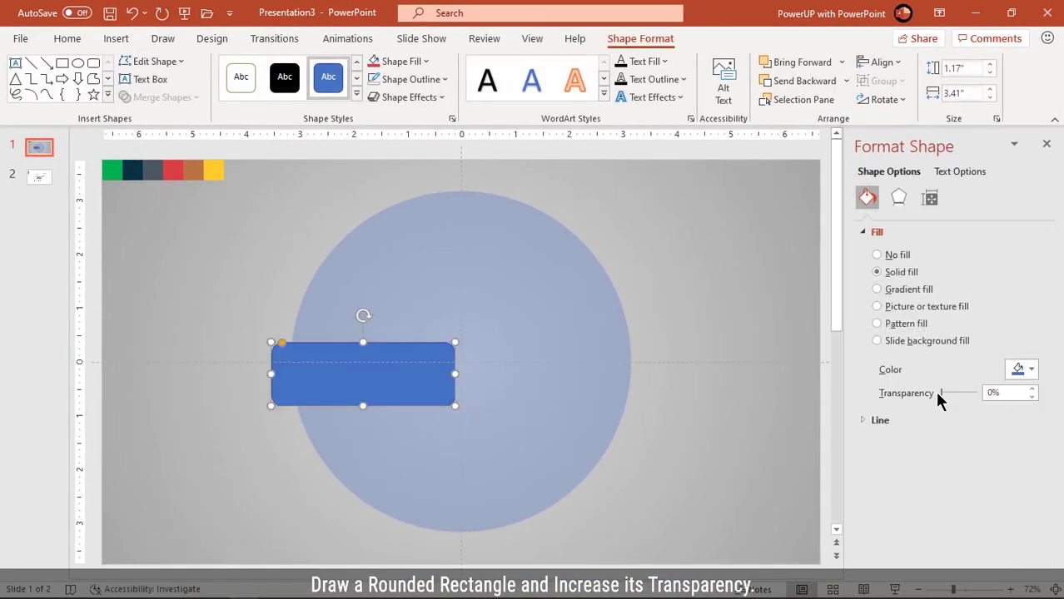
left_click_drag(939, 393, 963, 394)
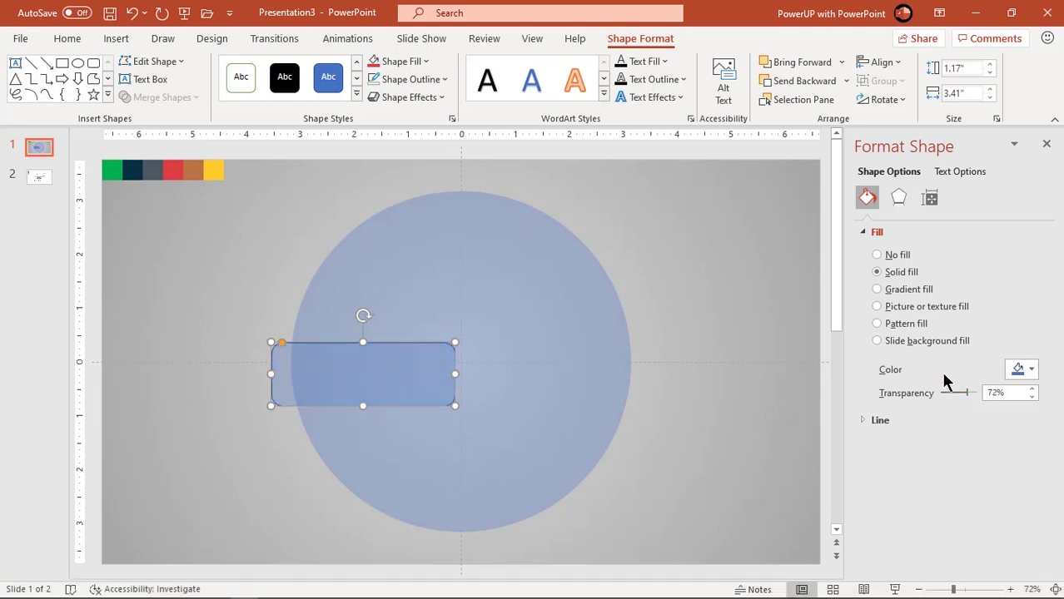
left_click(1017, 370)
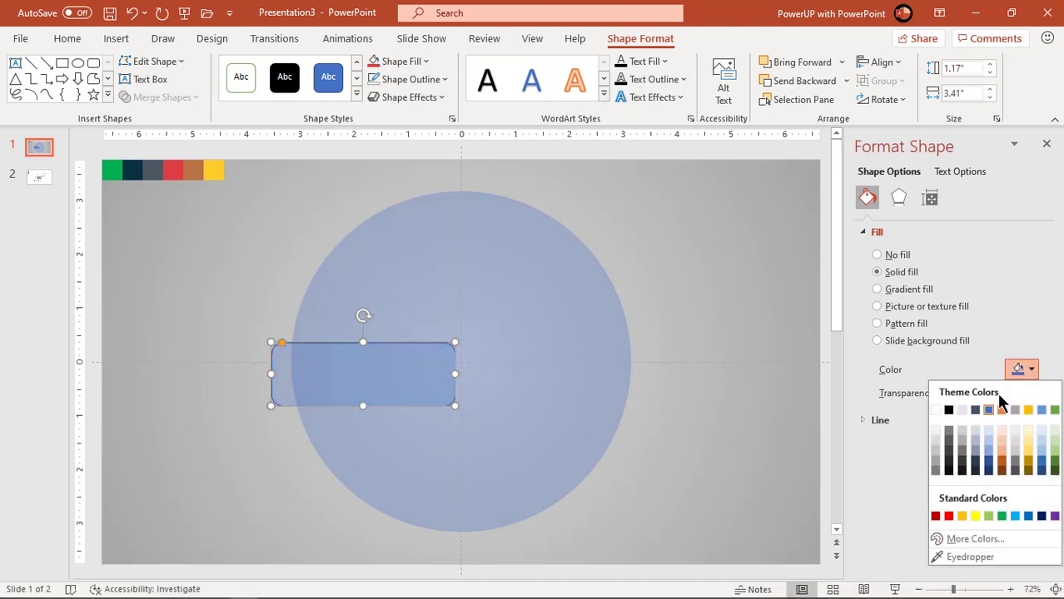
Fill the rounded rectangle with standard Red and remove its outline
left_click(951, 516)
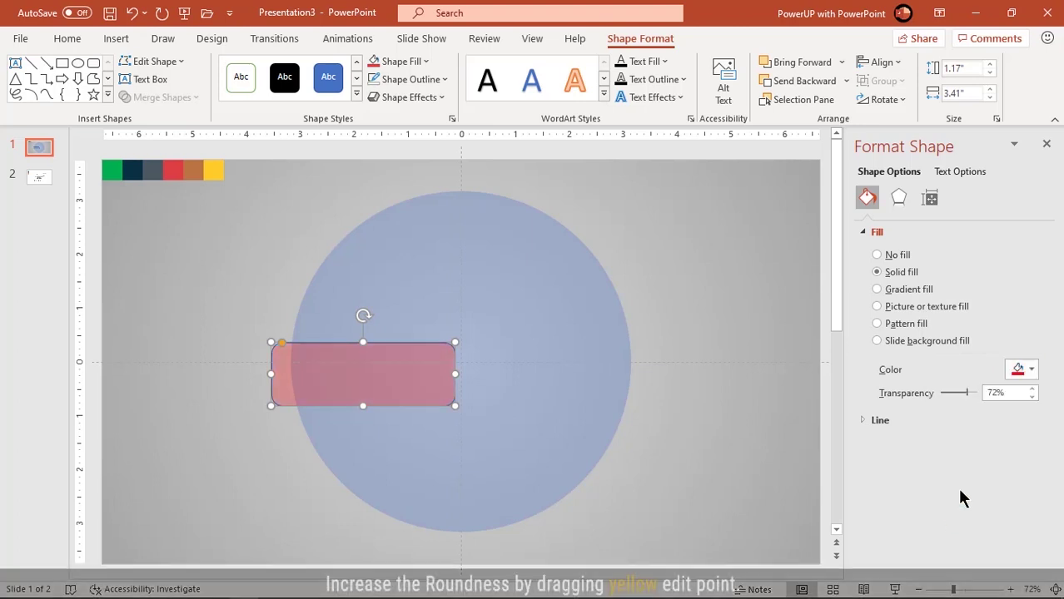
left_click(1047, 150)
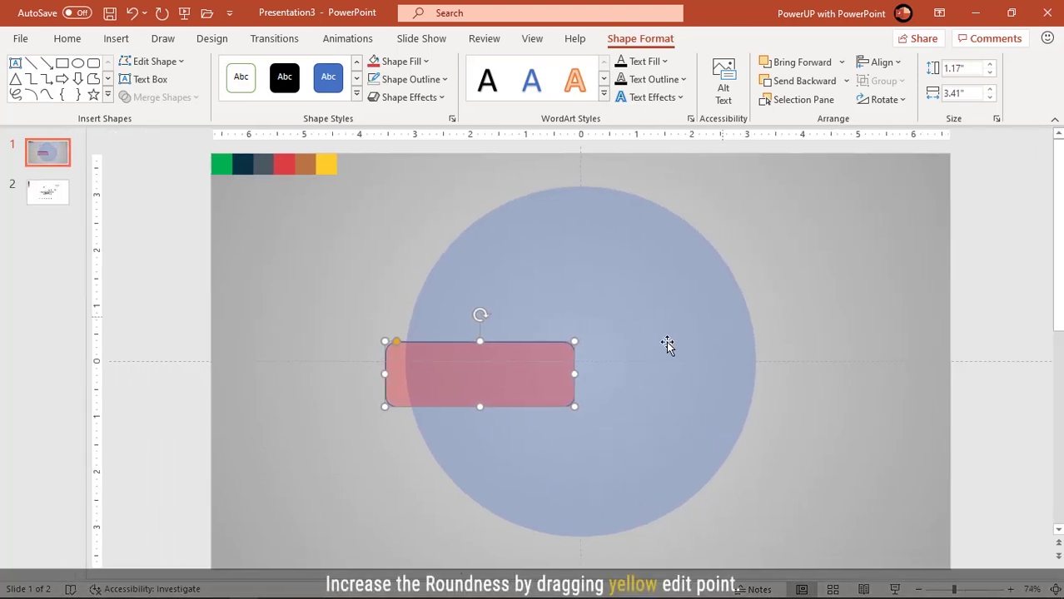
left_click(430, 80)
left_click(416, 252)
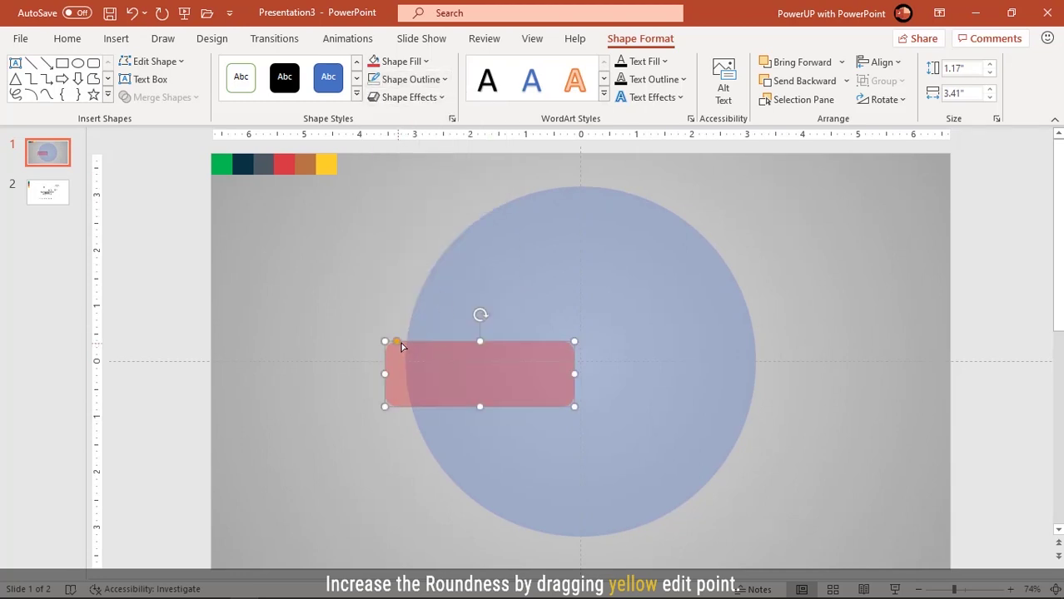
Round the corners fully and resize to 1.47" by 4.1", placed against the circle's left edge
left_click_drag(397, 343, 435, 362)
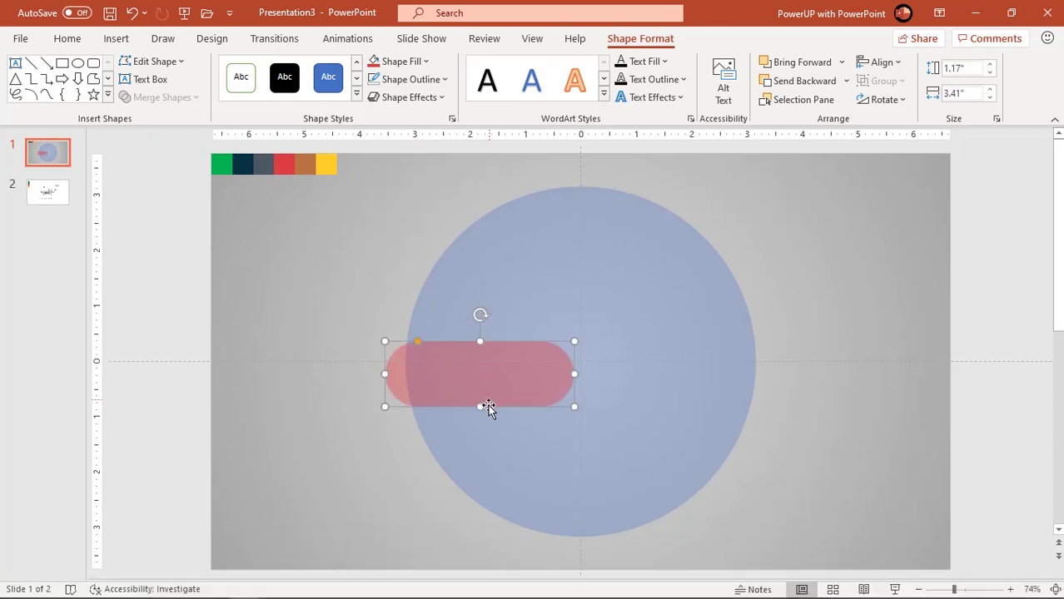
left_click_drag(481, 408, 481, 422)
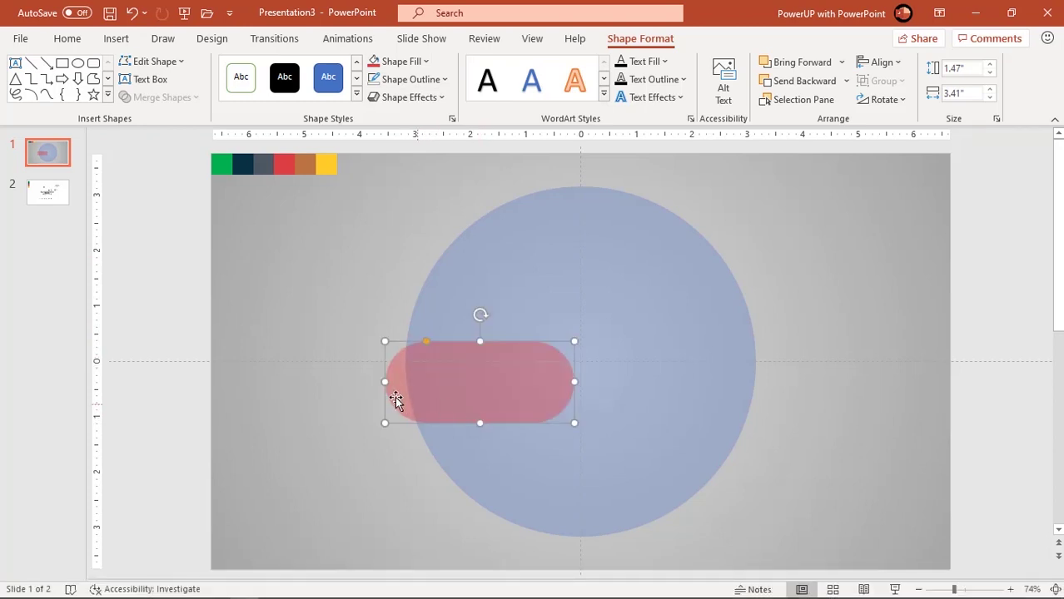
left_click_drag(385, 384, 337, 383)
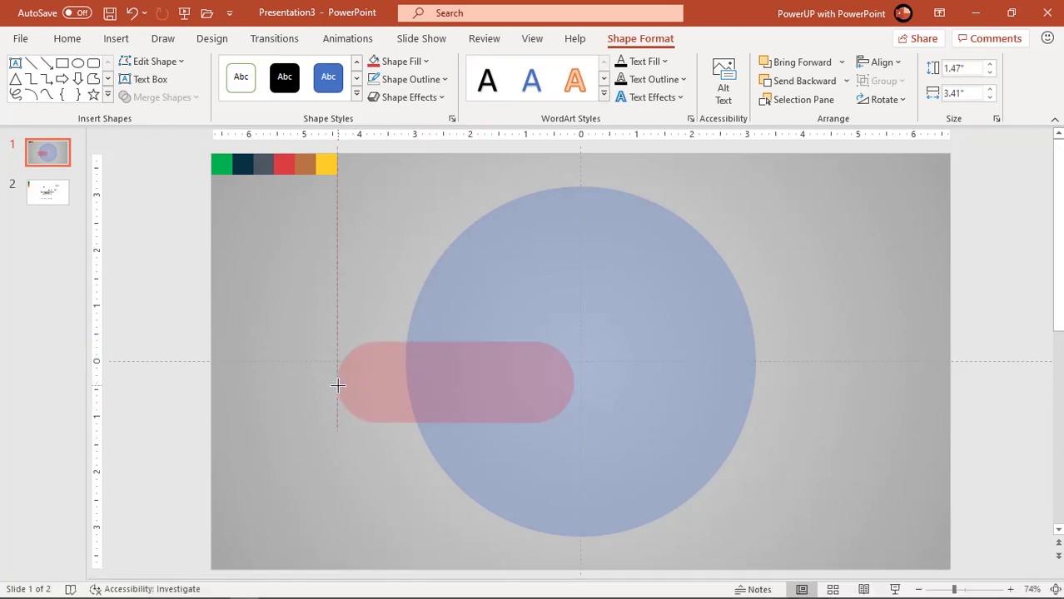
left_click_drag(437, 387, 359, 366)
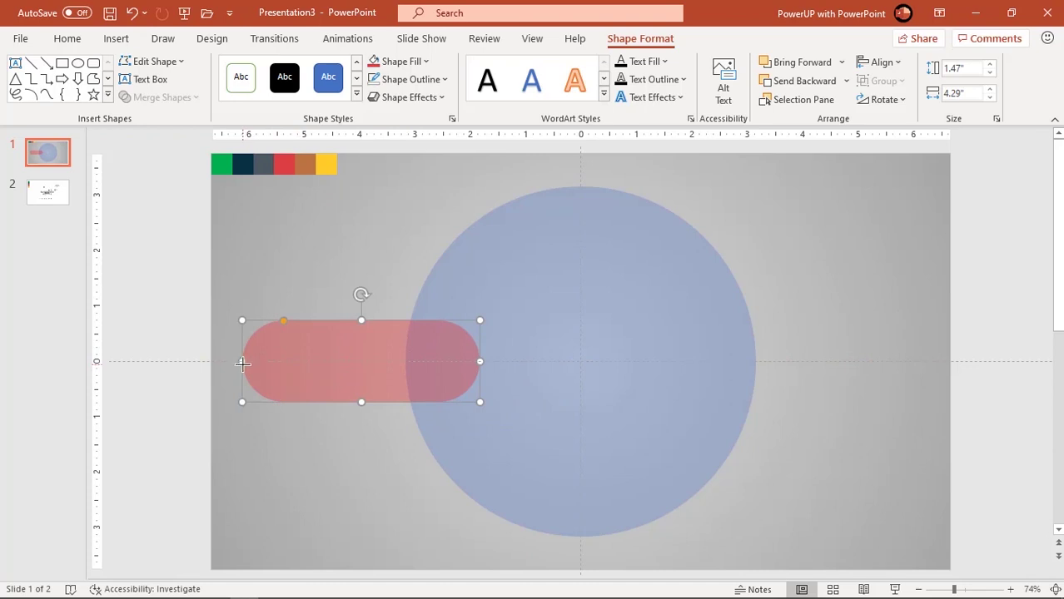
left_click_drag(243, 363, 257, 363)
left_click_drag(366, 369, 364, 368)
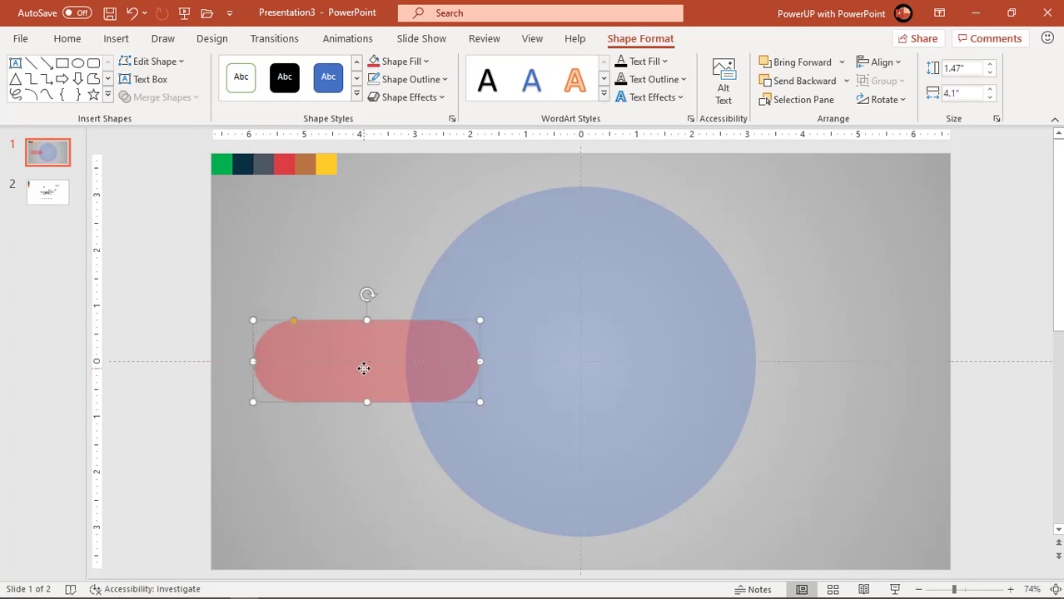
Duplicate the capsule into copies above and below, making three capsules on the circle's left
left_click(398, 439)
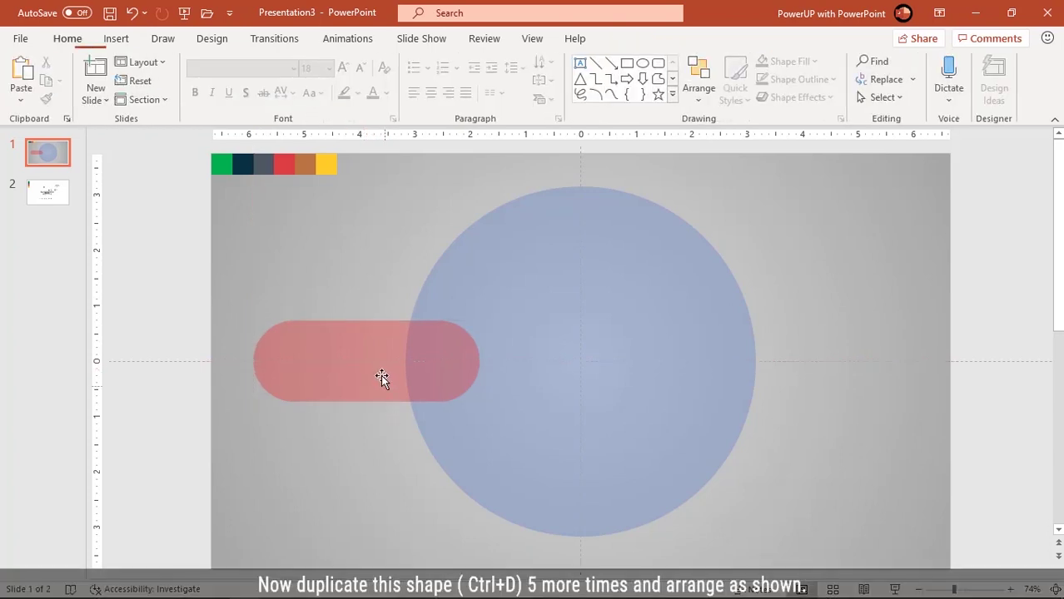
left_click(381, 373)
key("ctrl+d")
left_click_drag(380, 373, 401, 251)
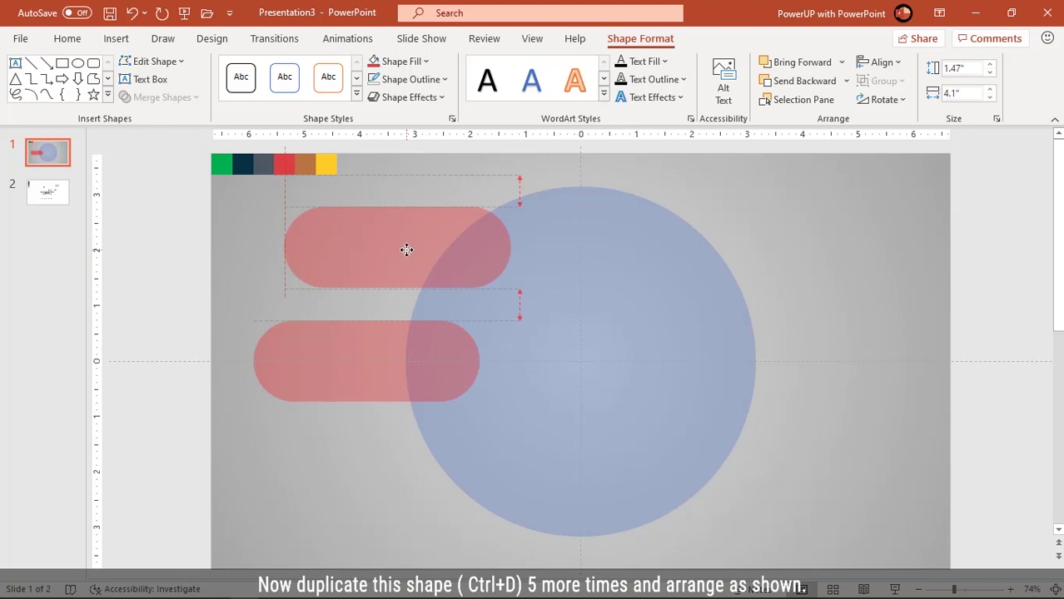
left_click_drag(406, 250, 411, 248)
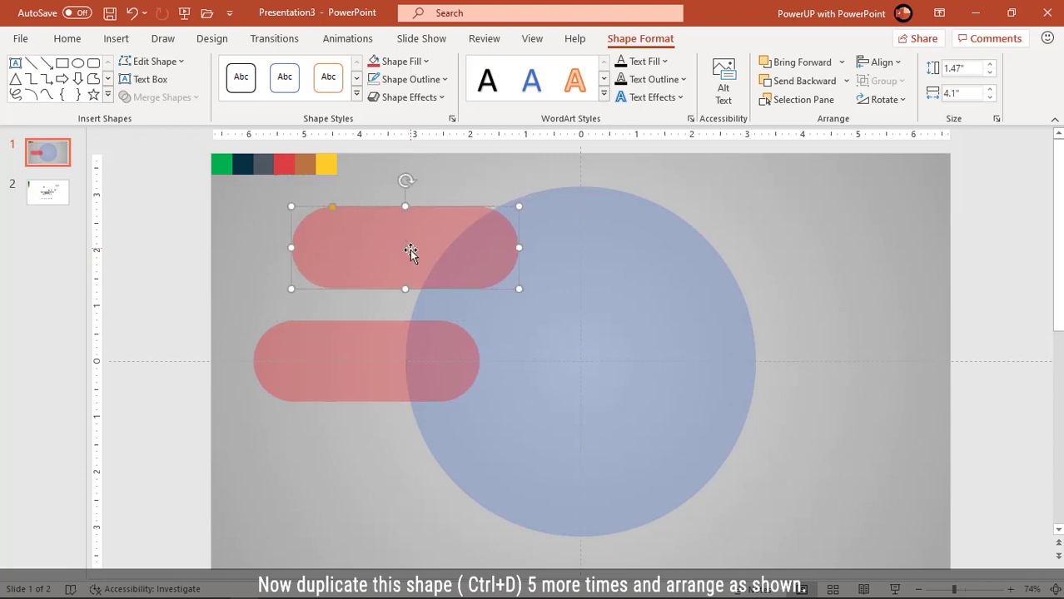
left_click(394, 308)
left_click(417, 246)
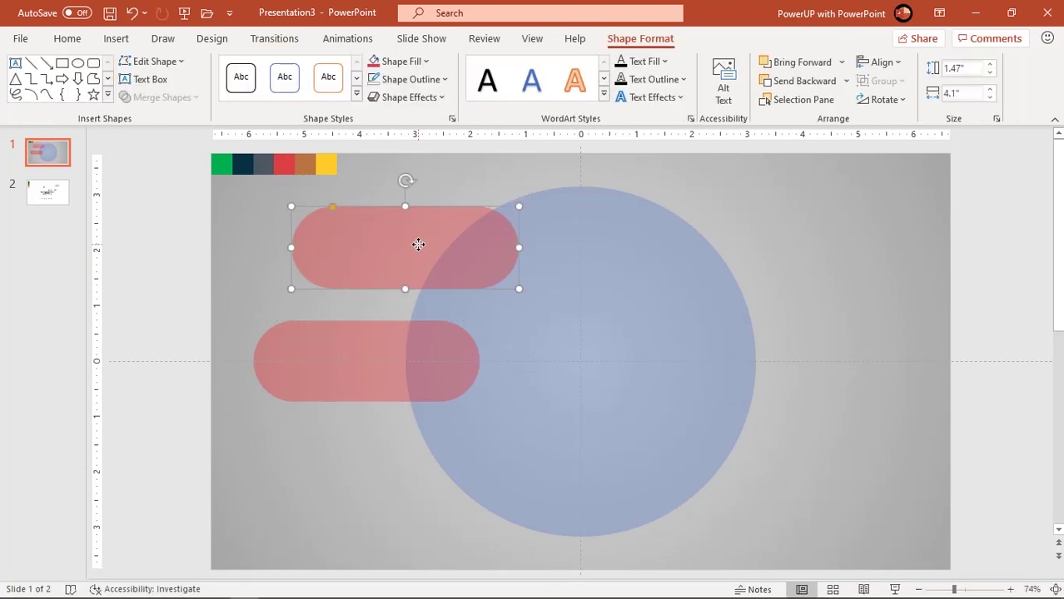
left_click_drag(419, 248, 406, 473)
Copy the three left capsules to the circle's right and push the middle one further out
left_click(265, 454)
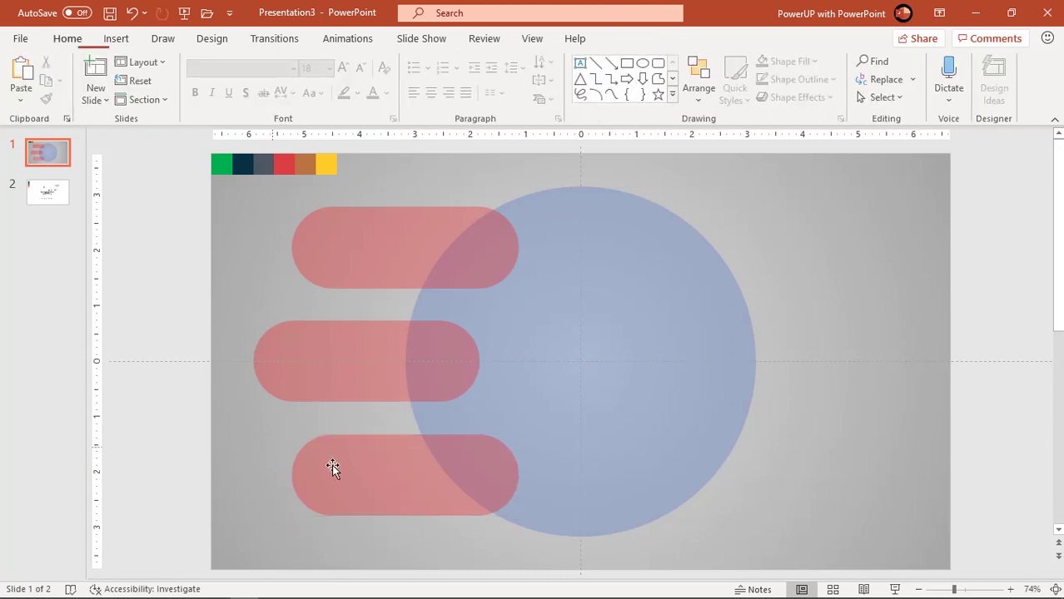
left_click(390, 480)
left_click(386, 325, "shift")
left_click(395, 251, "shift")
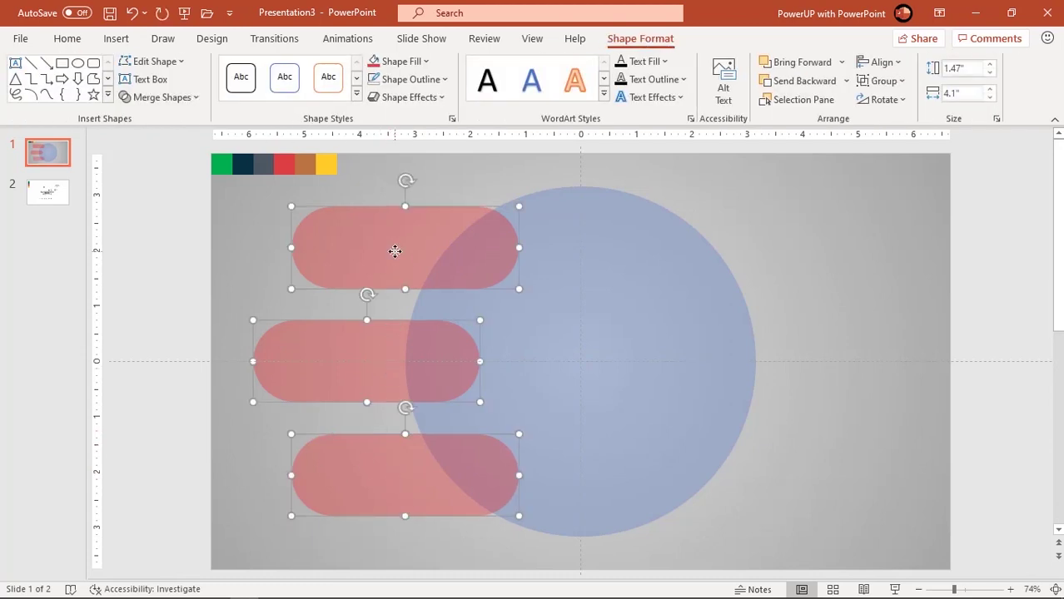
left_click_drag(395, 253, 737, 268)
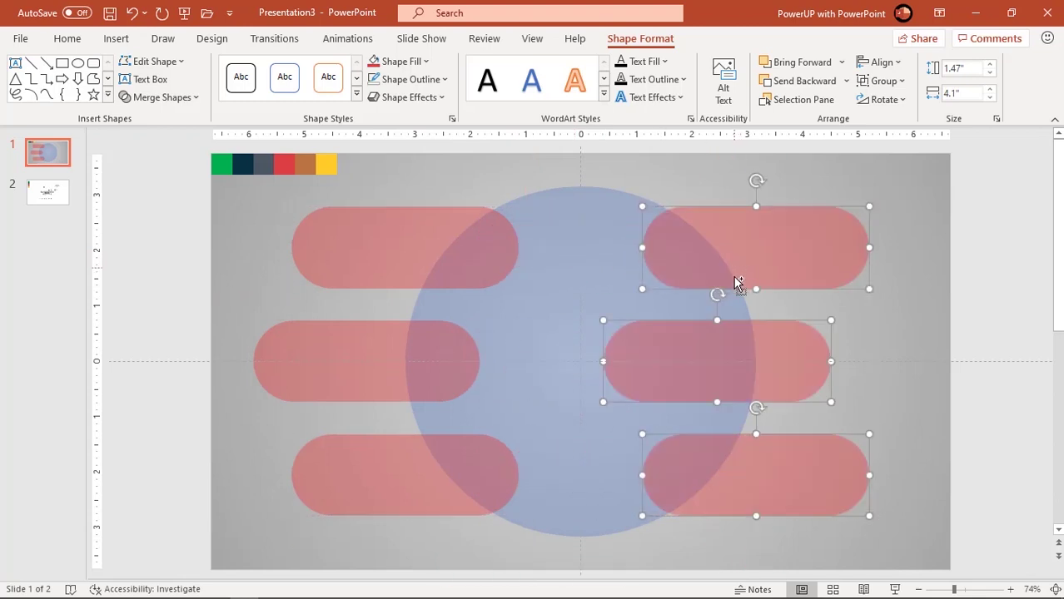
left_click(872, 316)
left_click_drag(675, 361, 752, 360)
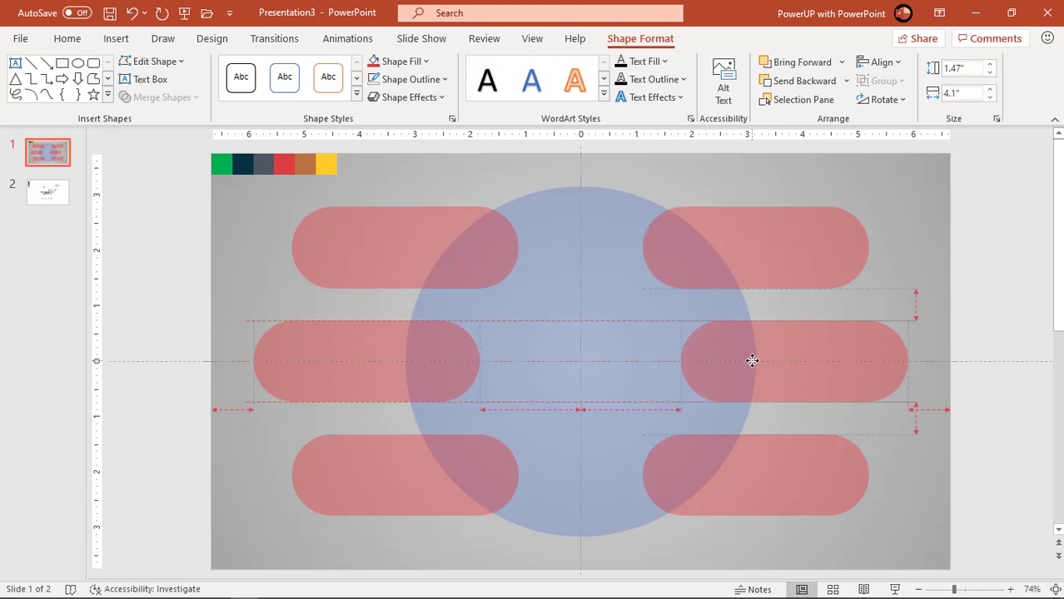
left_click(726, 260)
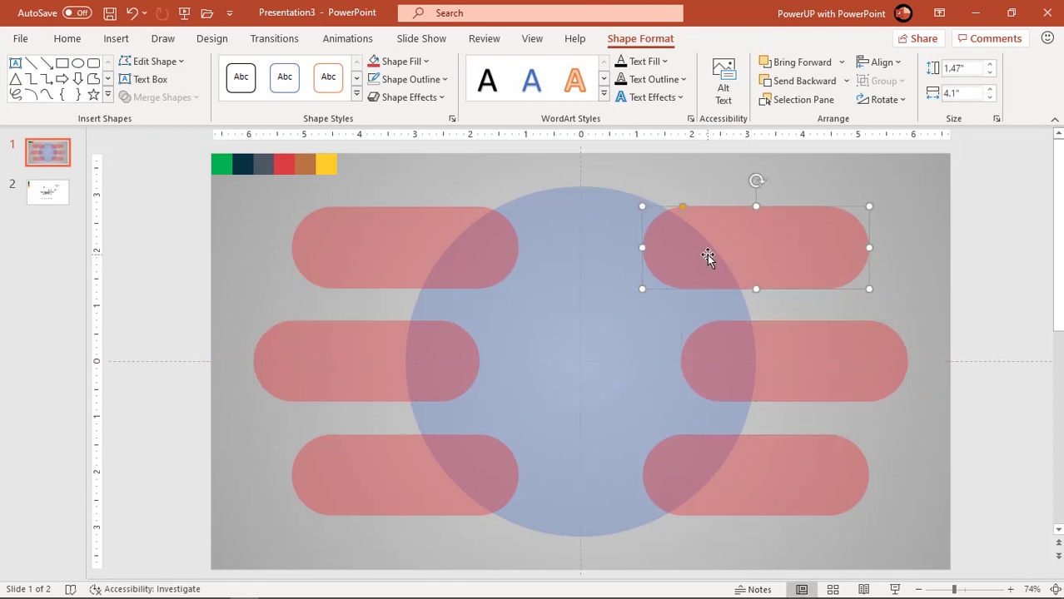
left_click_drag(707, 258, 707, 254)
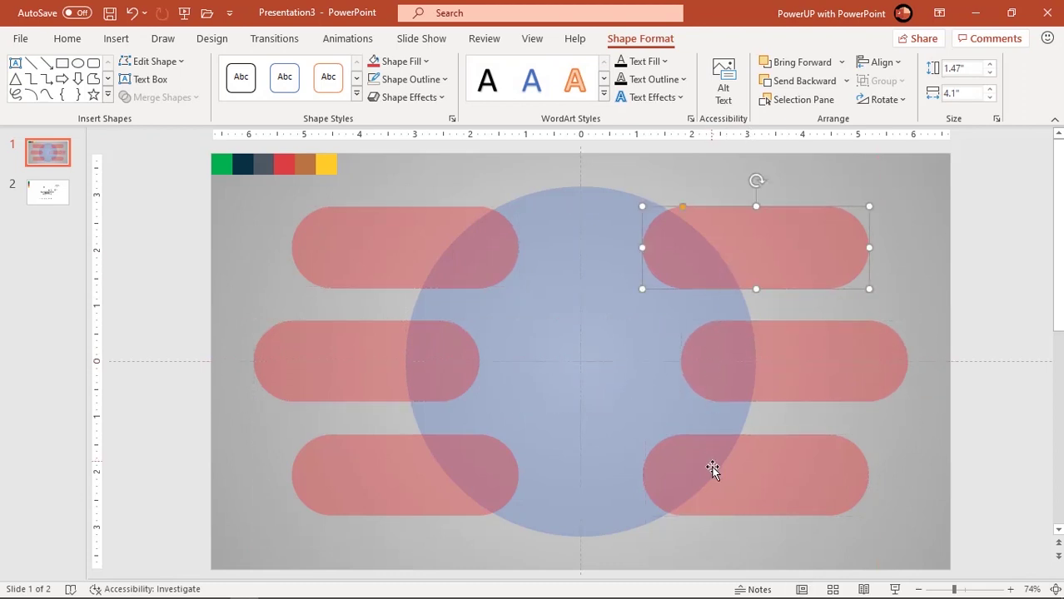
left_click_drag(695, 472, 695, 472)
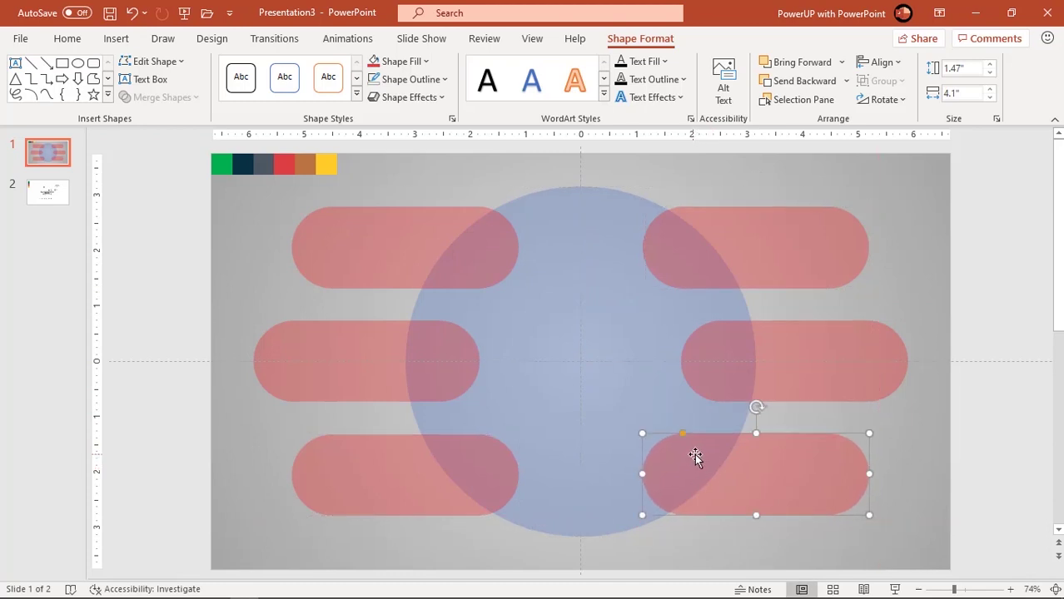
left_click(906, 443)
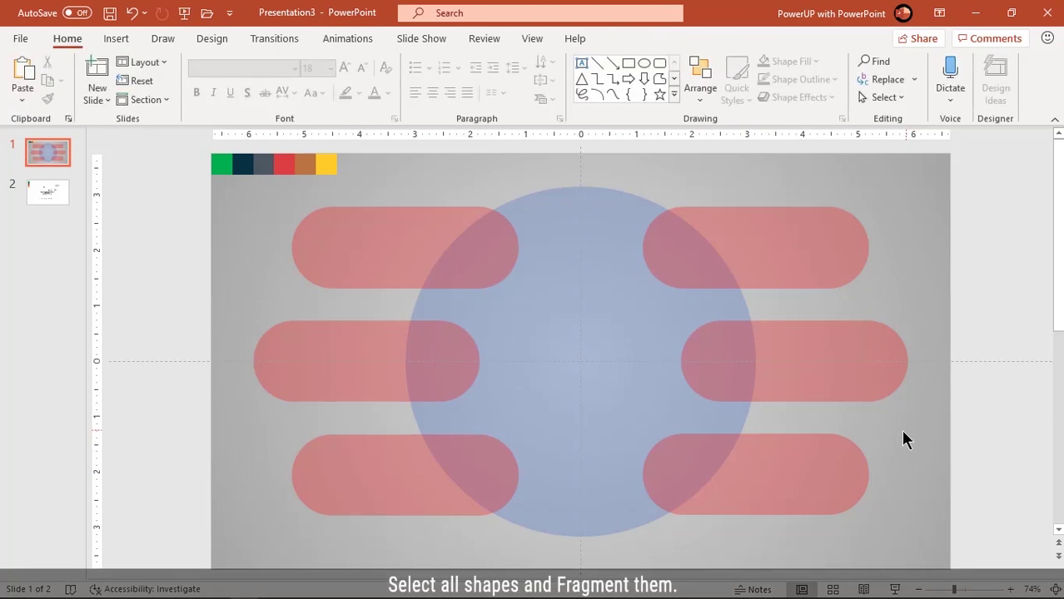
Fragment all six capsules with the circle using Merge Shapes, then delete the central circle piece
left_click_drag(938, 536, 194, 198)
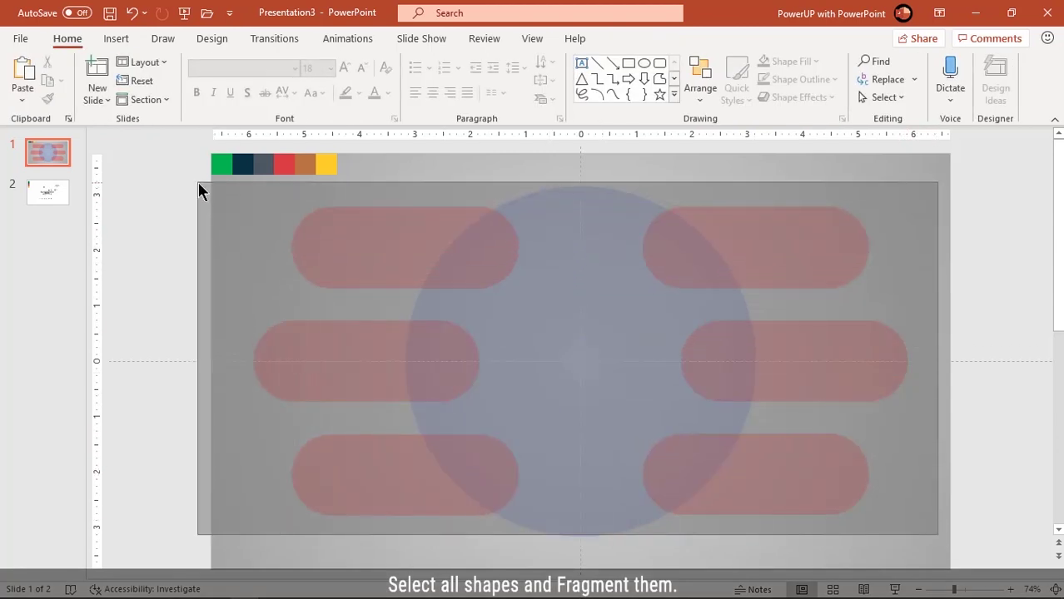
left_click_drag(194, 198, 198, 182)
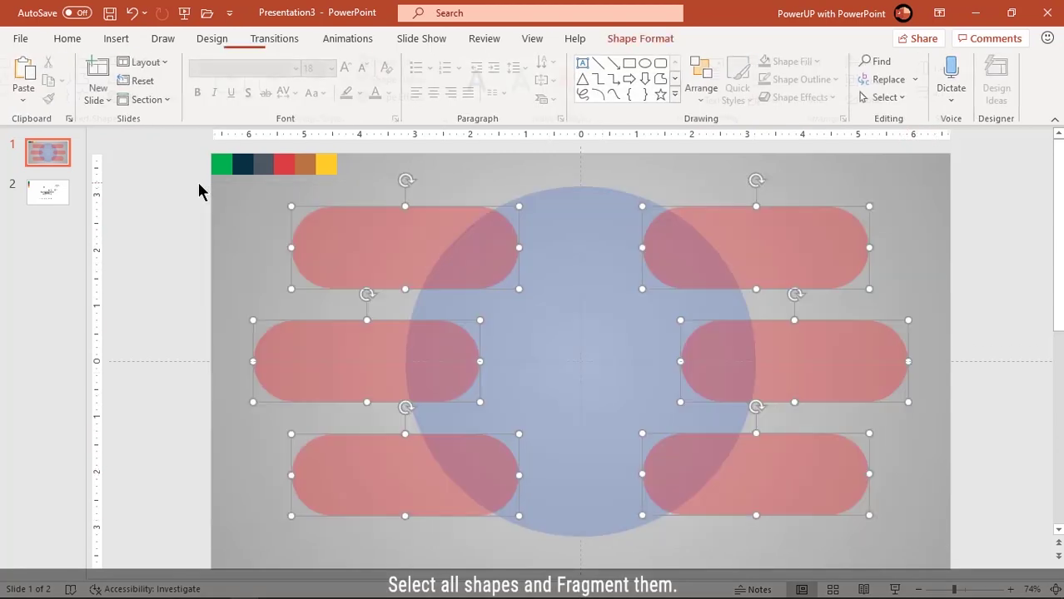
left_click(584, 355, "ctrl")
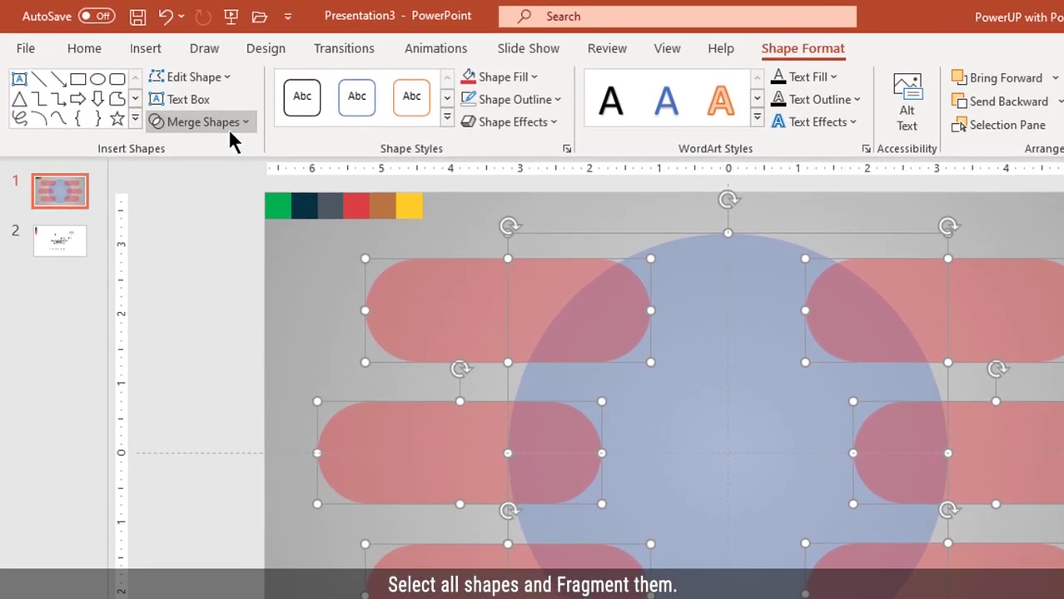
left_click(179, 99)
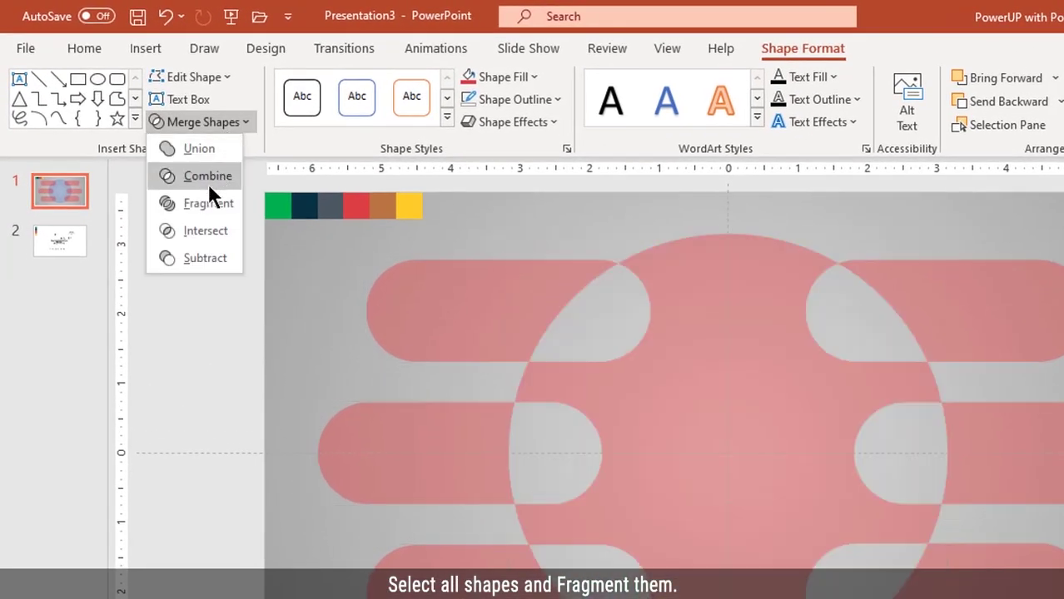
left_click(202, 206)
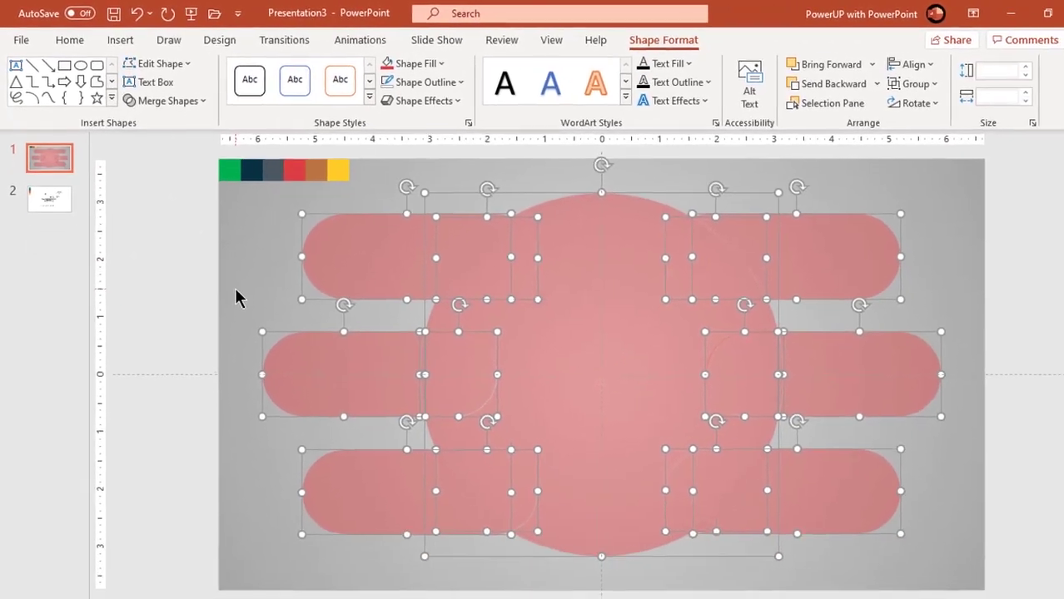
key("Escape")
left_click(566, 341)
left_click_drag(563, 339, 267, 375)
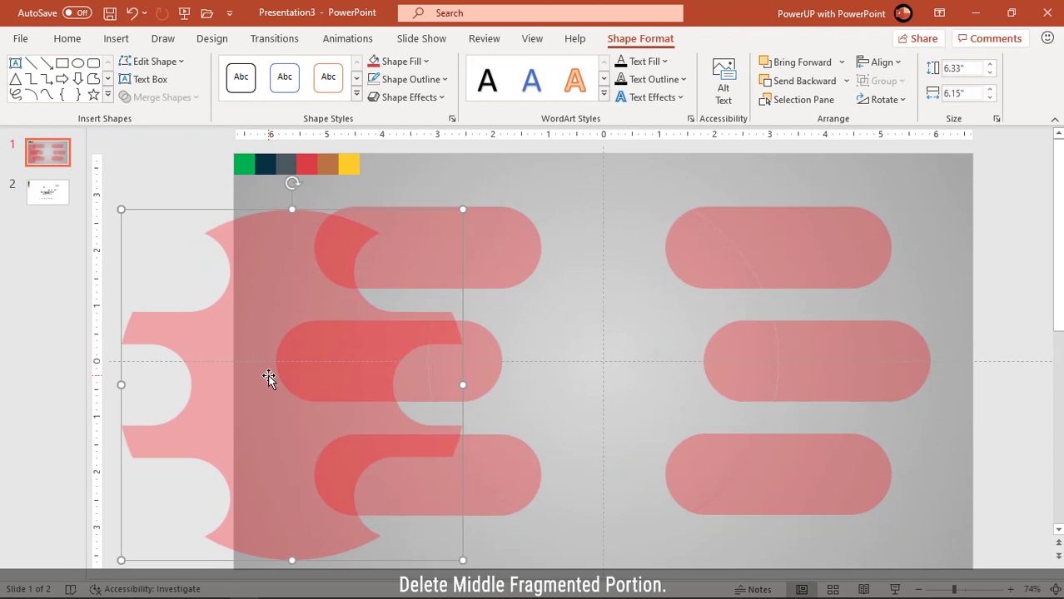
key("Delete")
Give the six outer capsule pieces a linear top-to-bottom gradient fill
left_click(391, 268)
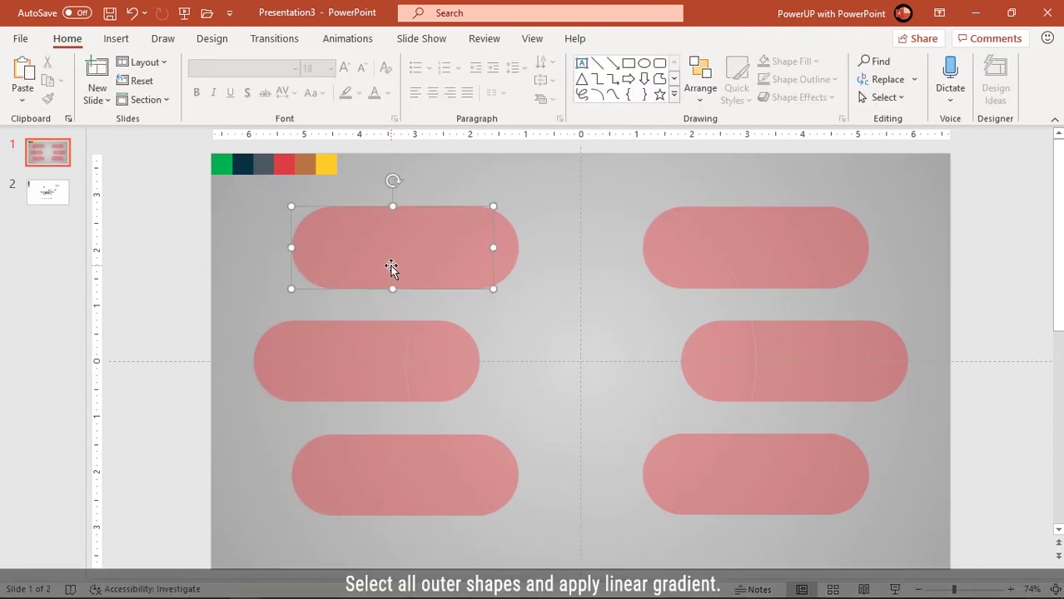
left_click(325, 335, "shift")
left_click(324, 453, "shift")
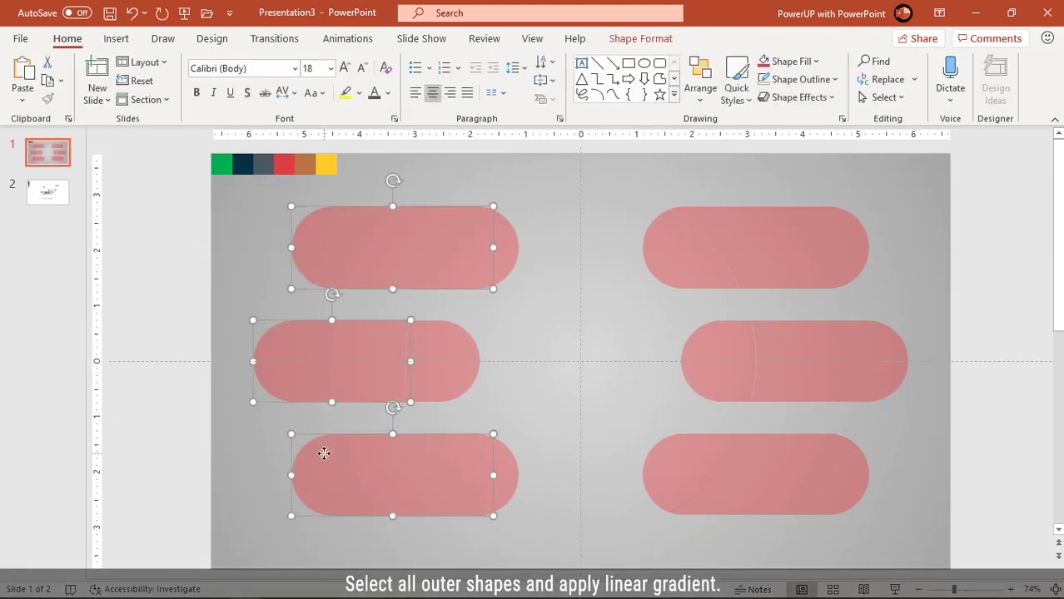
left_click(818, 483, "shift")
left_click(884, 368, "shift")
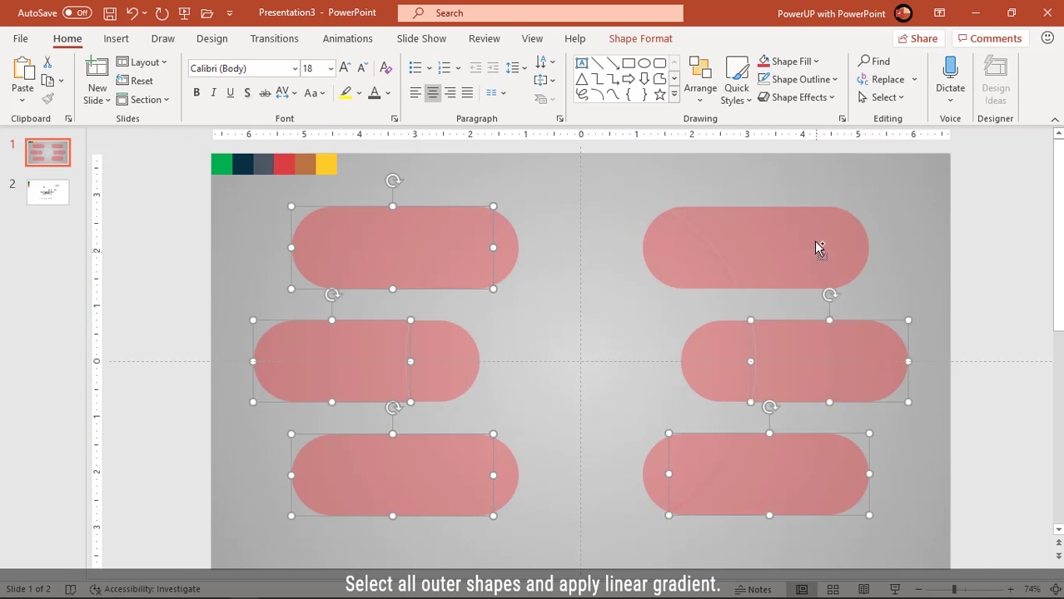
left_click(815, 241, "shift")
right_click(815, 241)
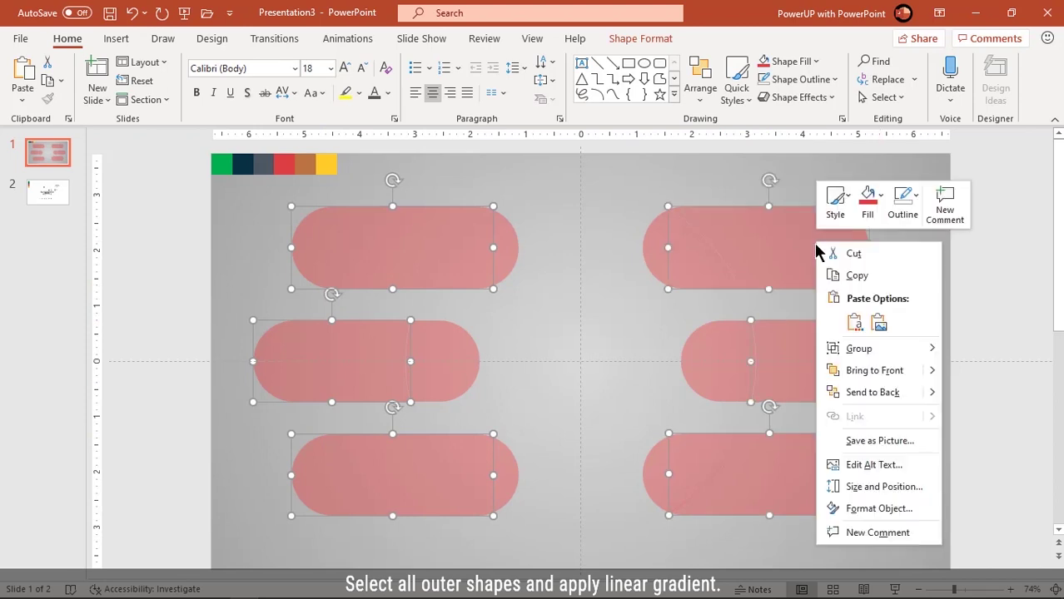
left_click(865, 507)
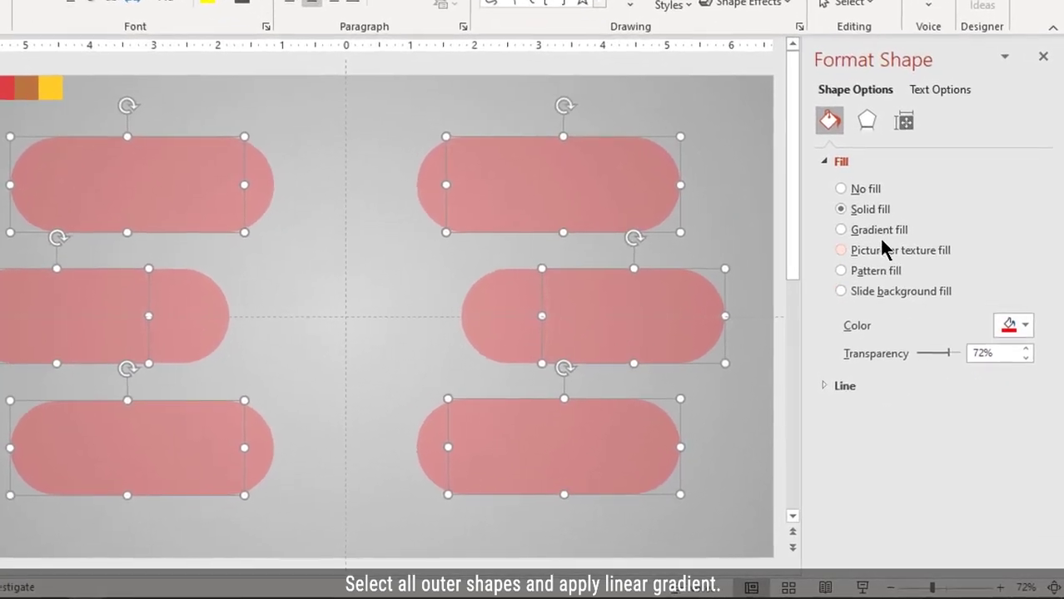
left_click(910, 289)
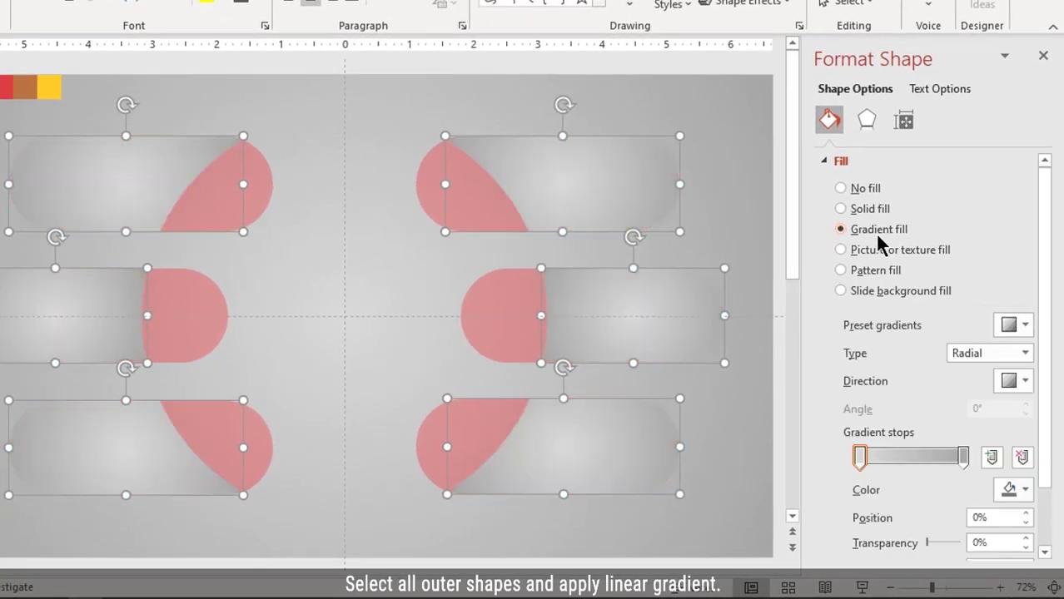
left_click(1022, 354)
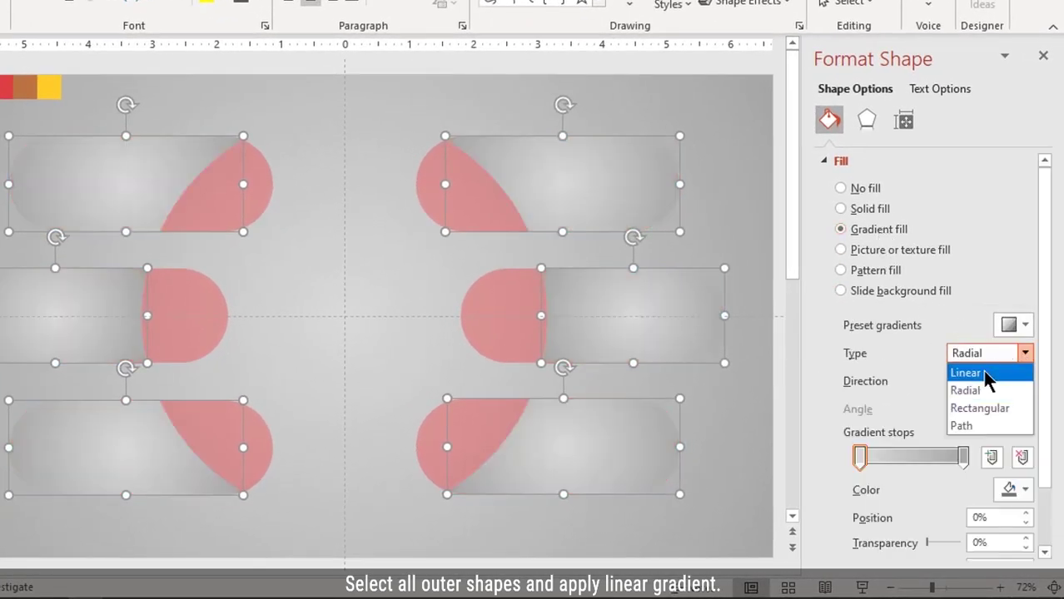
left_click(982, 368)
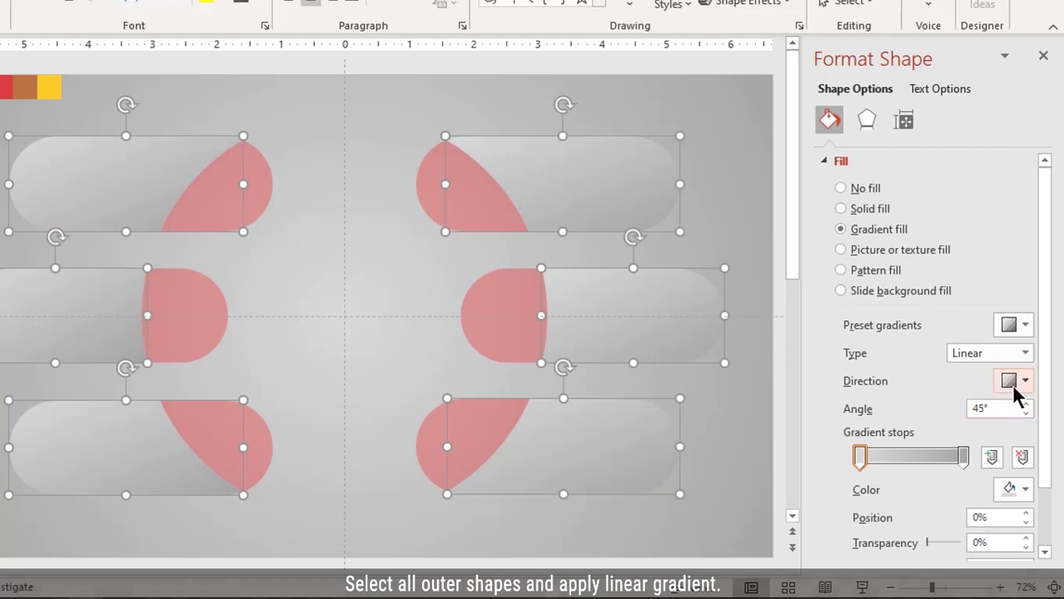
left_click(1011, 381)
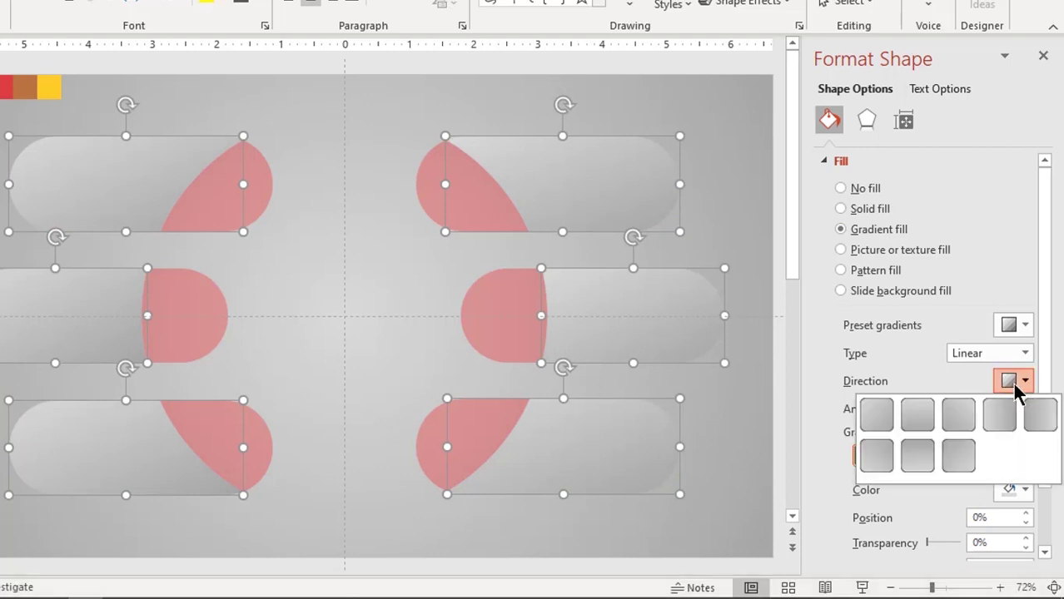
left_click(923, 419)
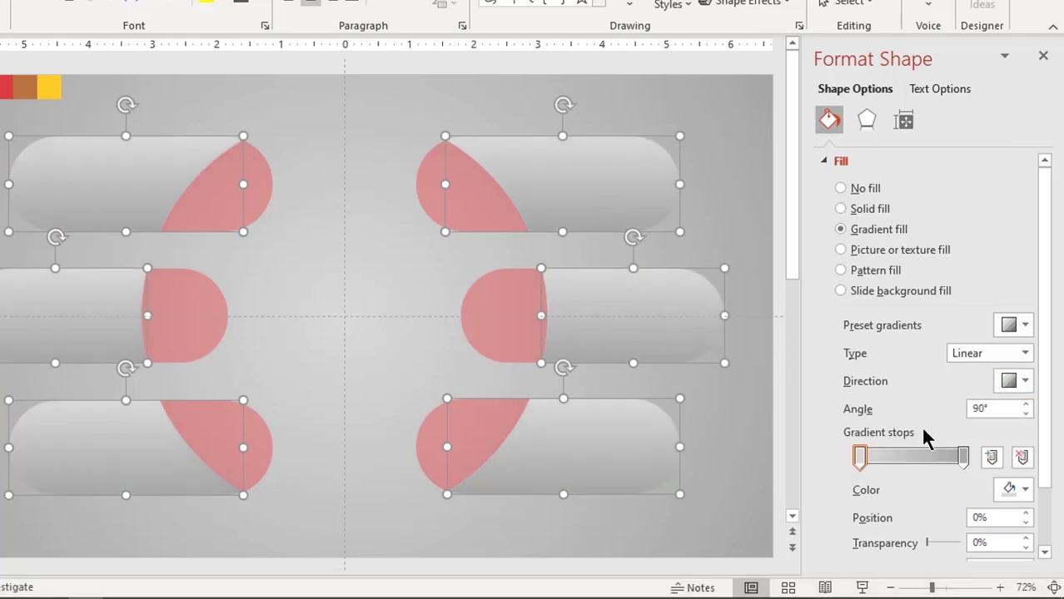
Set the gradient stops to white and light grey
left_click(1007, 491)
left_click(913, 291)
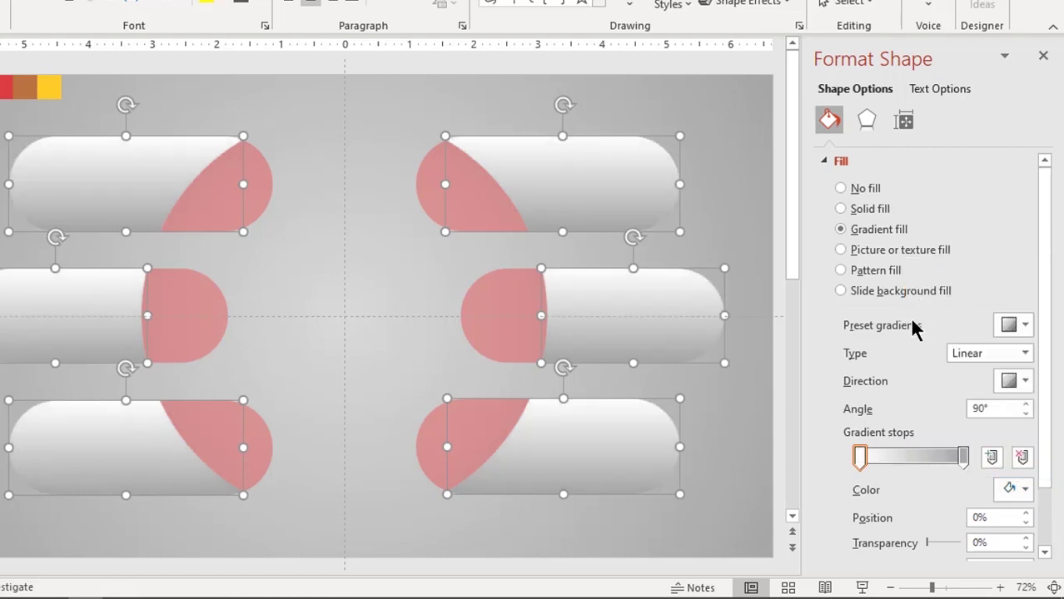
left_click(963, 457)
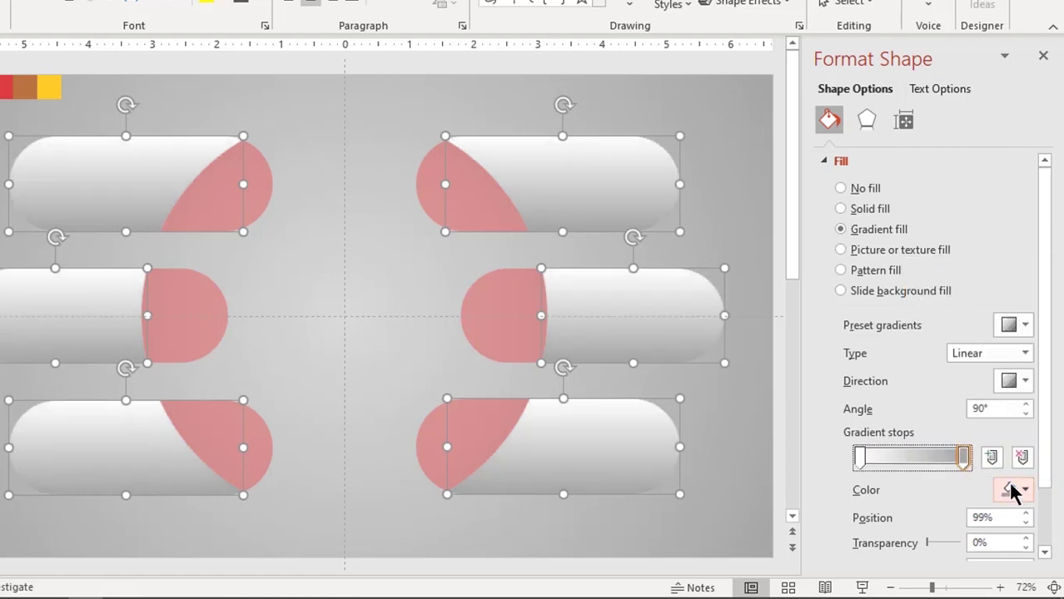
left_click(1012, 490)
left_click(913, 332)
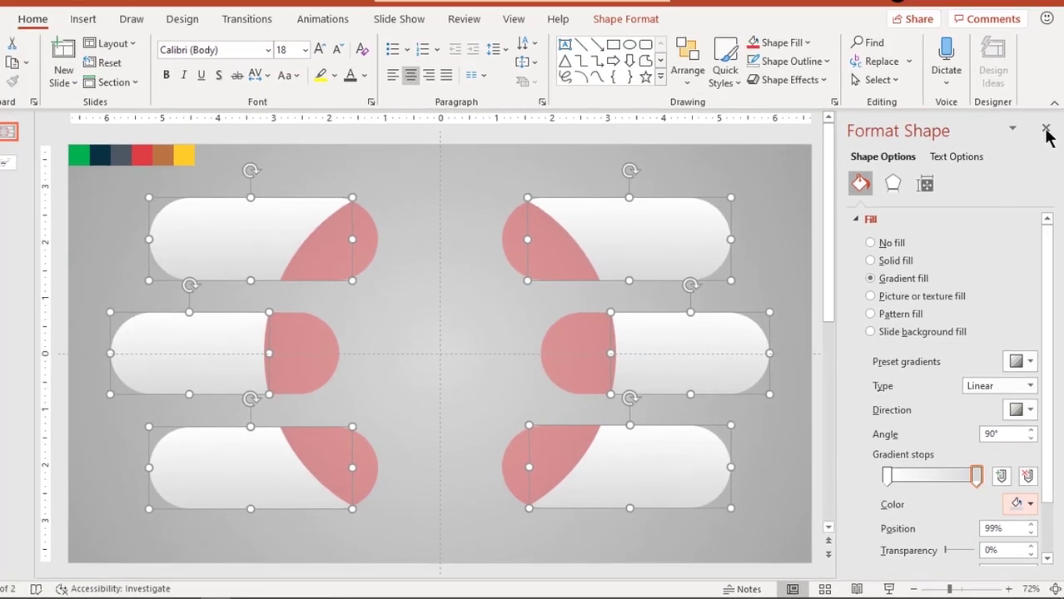
left_click(1043, 56)
left_click(946, 321)
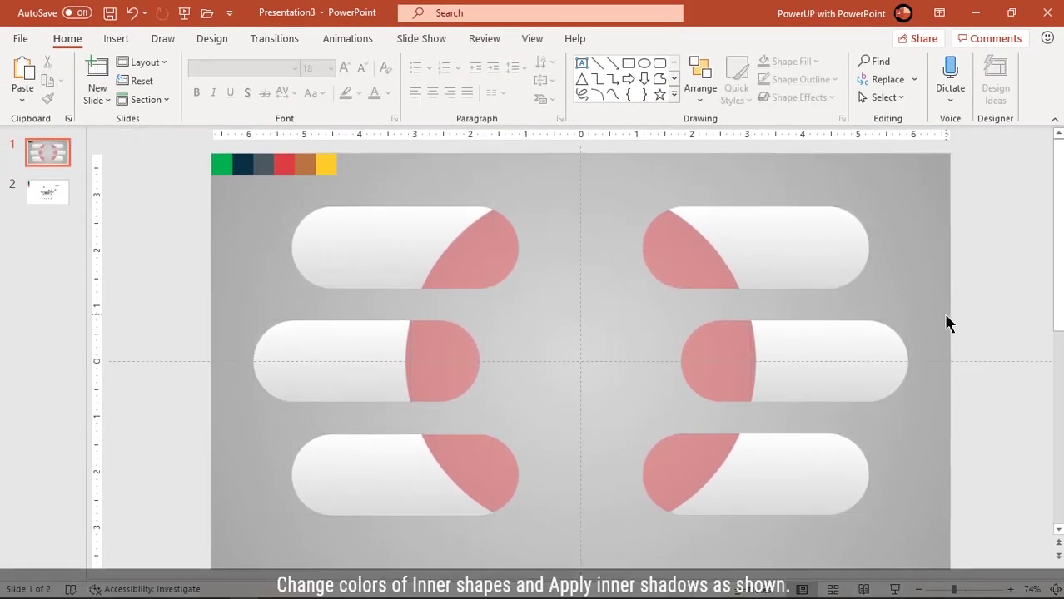
Eyedrop the swatch colours green, navy and grey onto the three left inner shapes
left_click(486, 264)
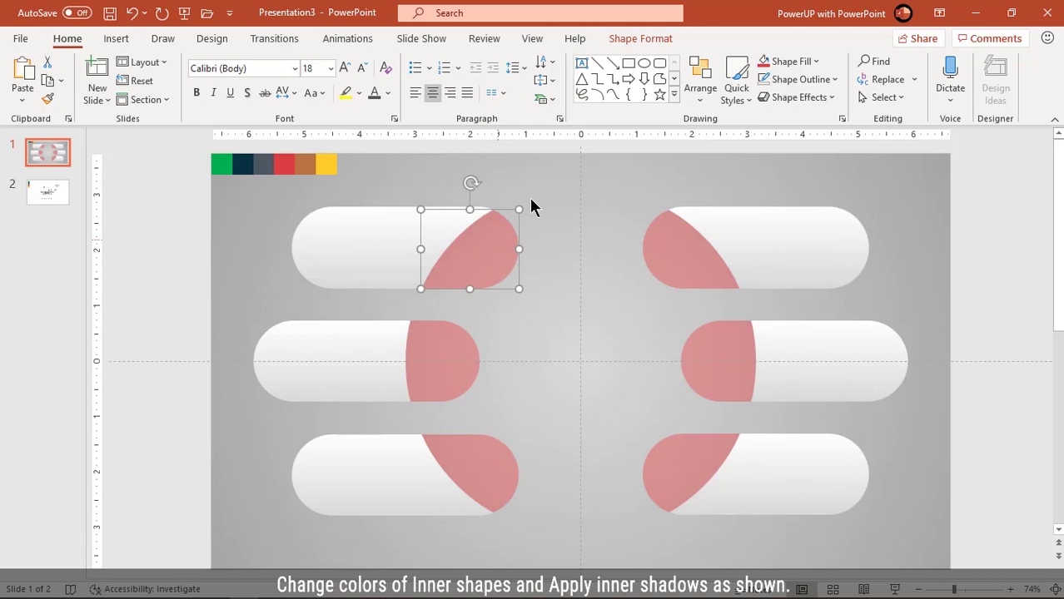
left_click(626, 40)
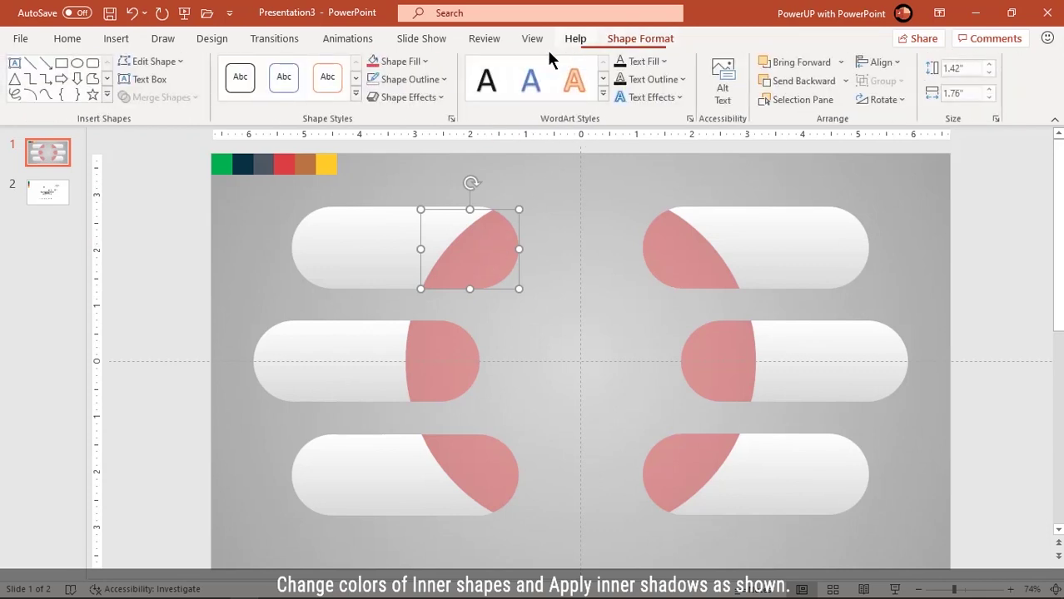
left_click(416, 62)
left_click(419, 279)
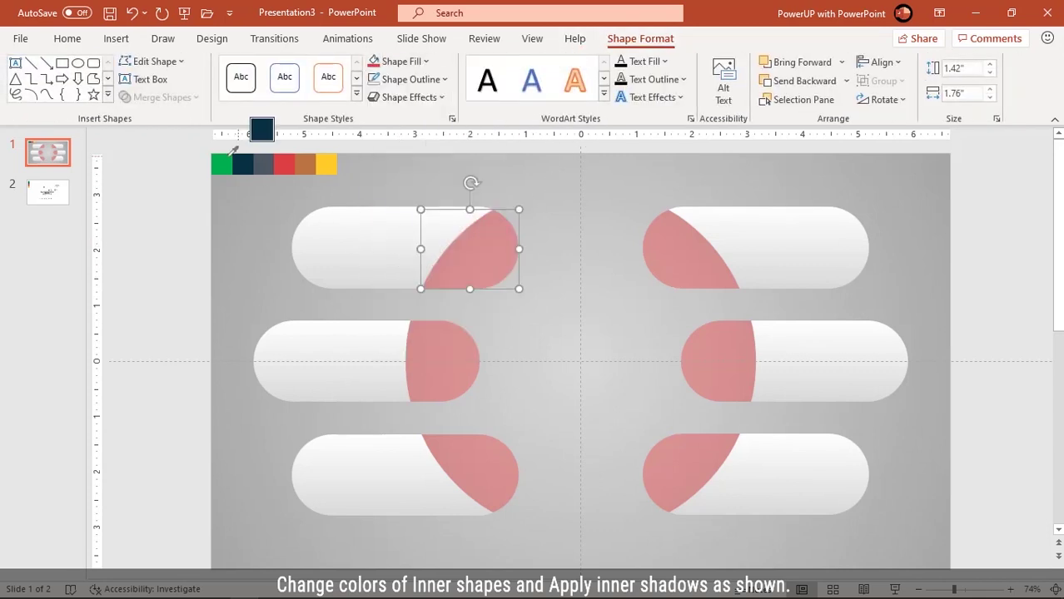
left_click(222, 164)
left_click(420, 349)
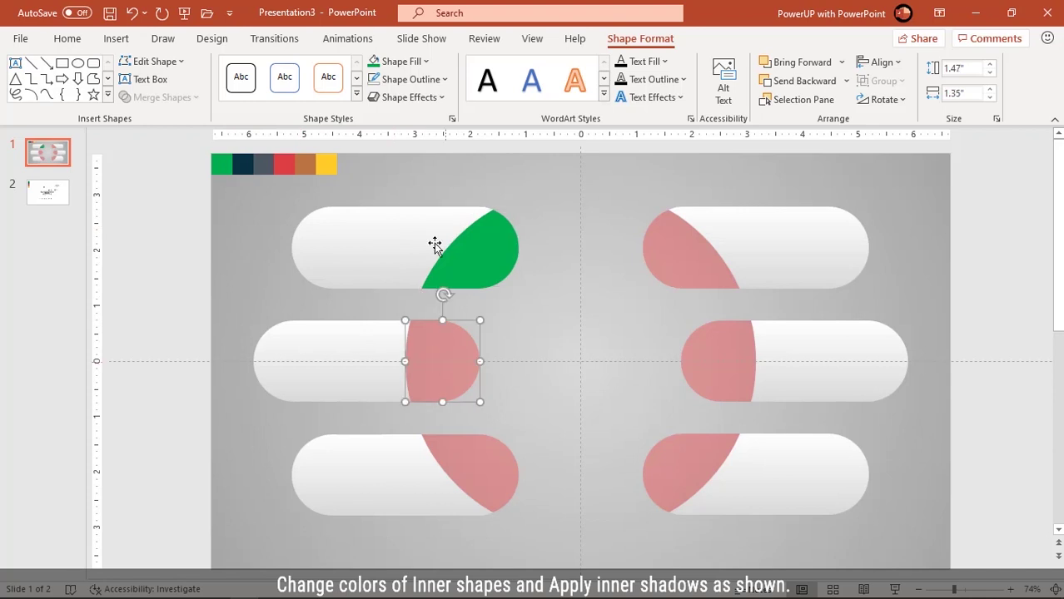
left_click(400, 62)
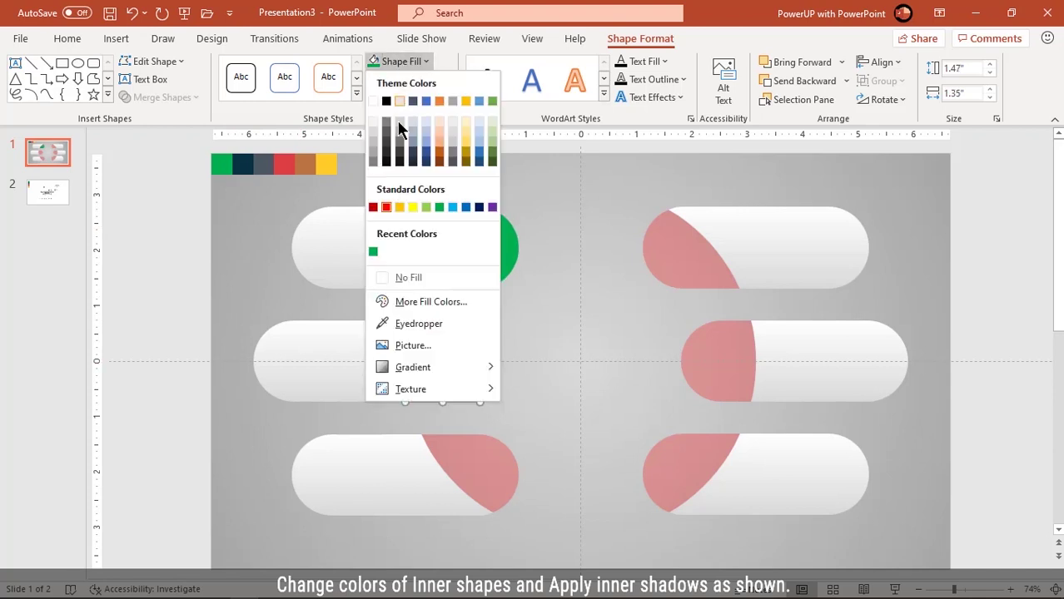
left_click(396, 323)
left_click(242, 164)
left_click(466, 454)
left_click(399, 61)
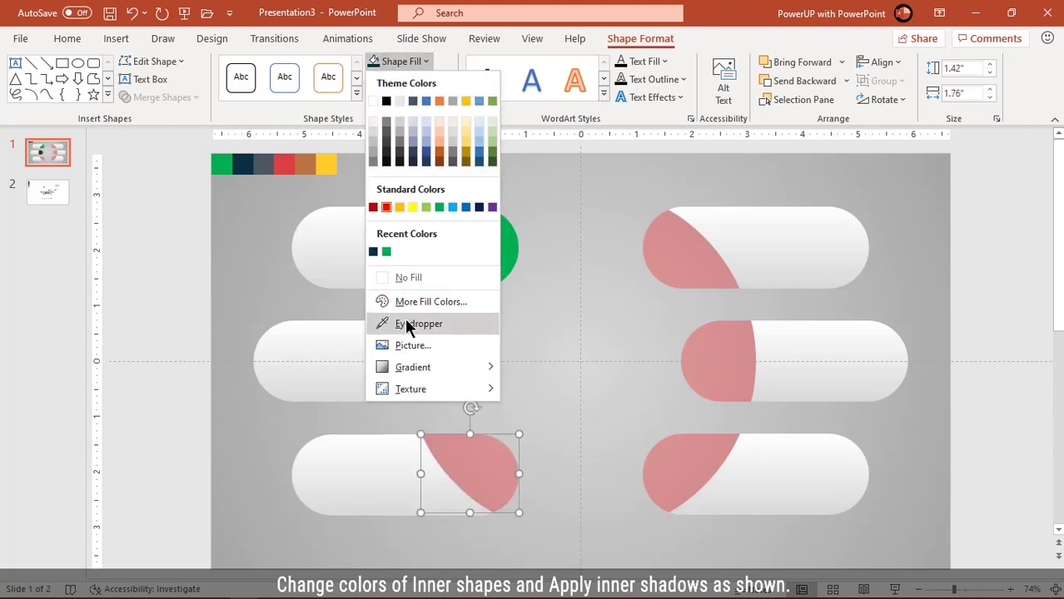
left_click(409, 325)
left_click(263, 164)
Eyedrop red, brown and yellow swatch colours onto the three right inner shapes
key("Tab")
left_click(400, 62)
left_click(419, 323)
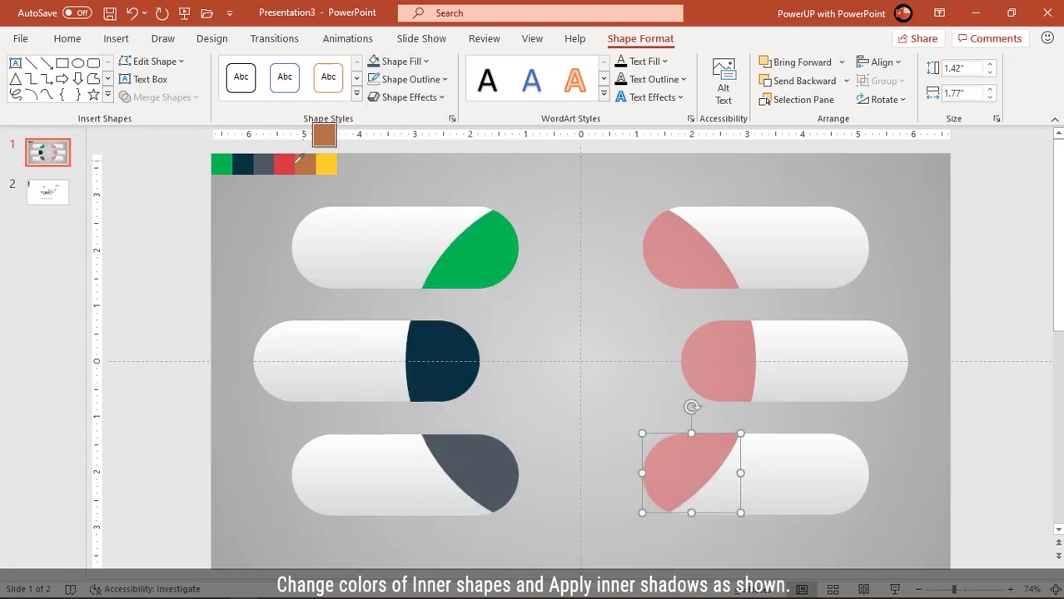
left_click(285, 164)
key("Tab")
left_click(399, 61)
left_click(418, 323)
left_click(305, 164)
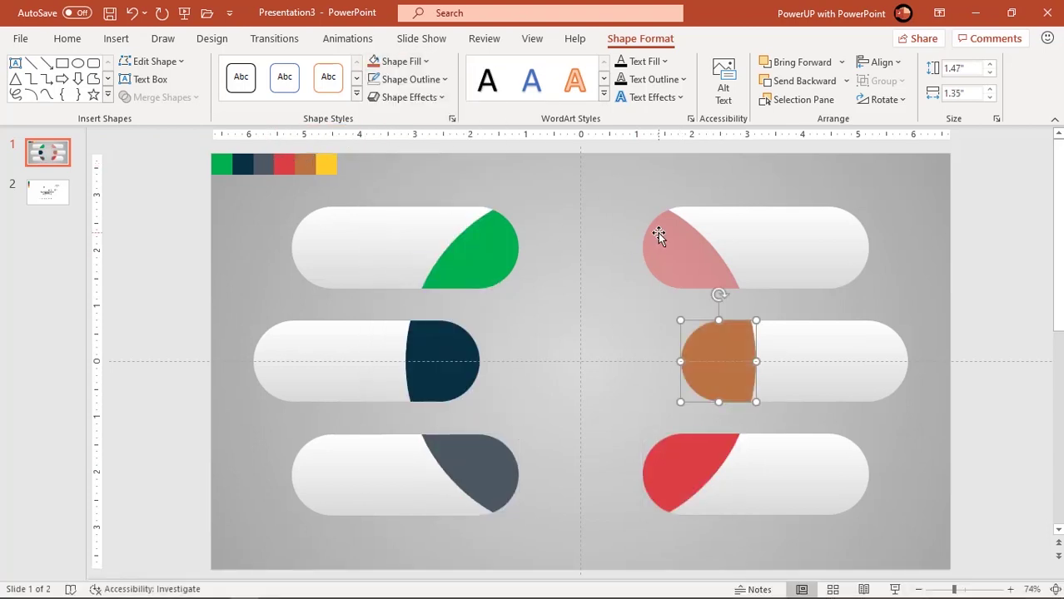
key("Tab")
left_click(399, 62)
left_click(419, 323)
left_click(326, 164)
left_click(571, 342)
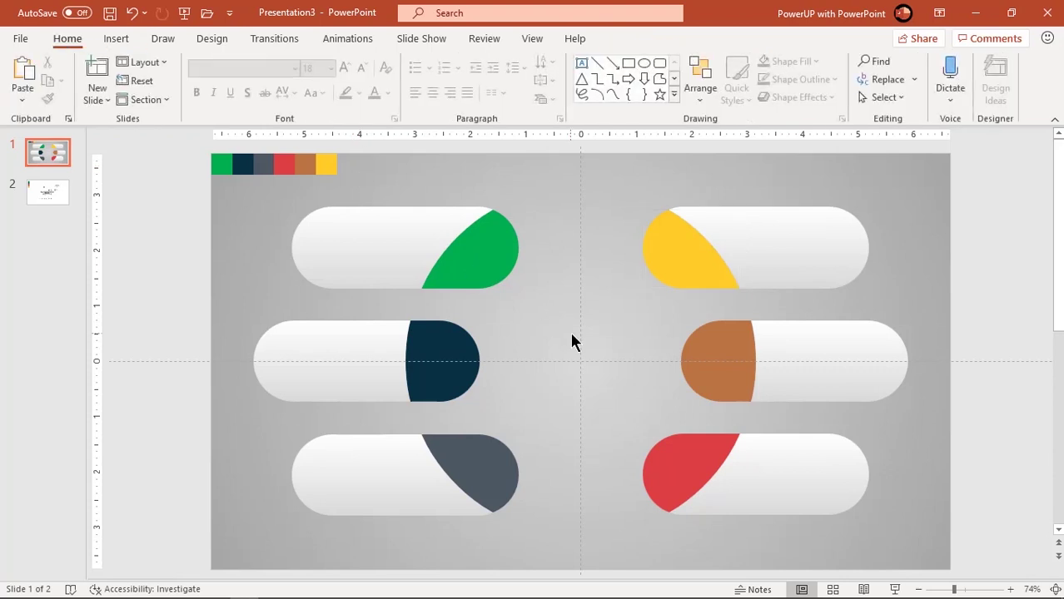
Delete the colour swatches and give the green pill end an Inner shadow preset
mouse_move(384, 182)
left_mouse_down()
mouse_move(201, 144)
mouse_move(217, 151)
left_mouse_up()
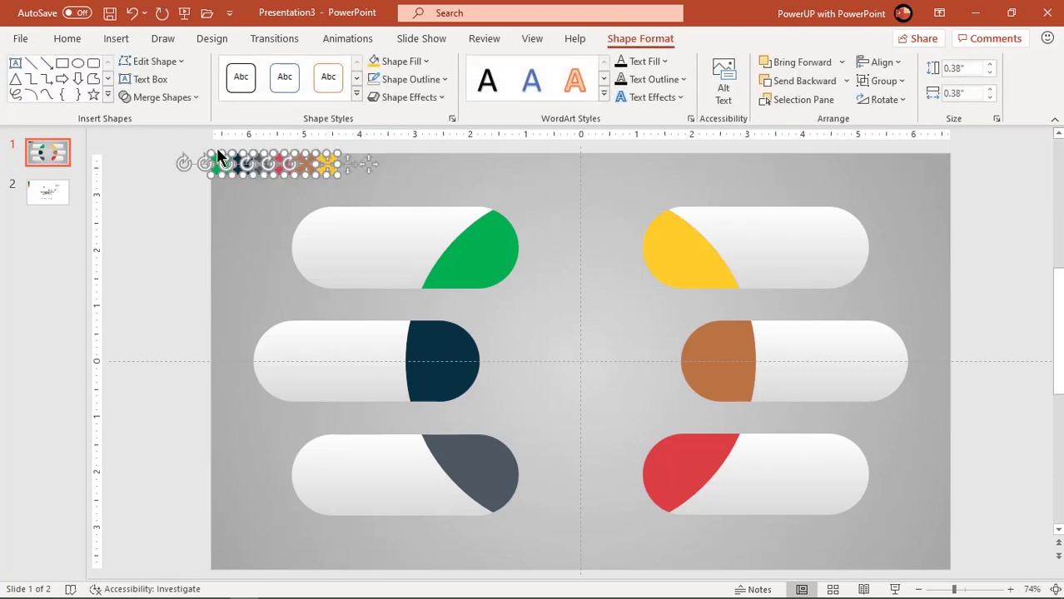
key("Delete")
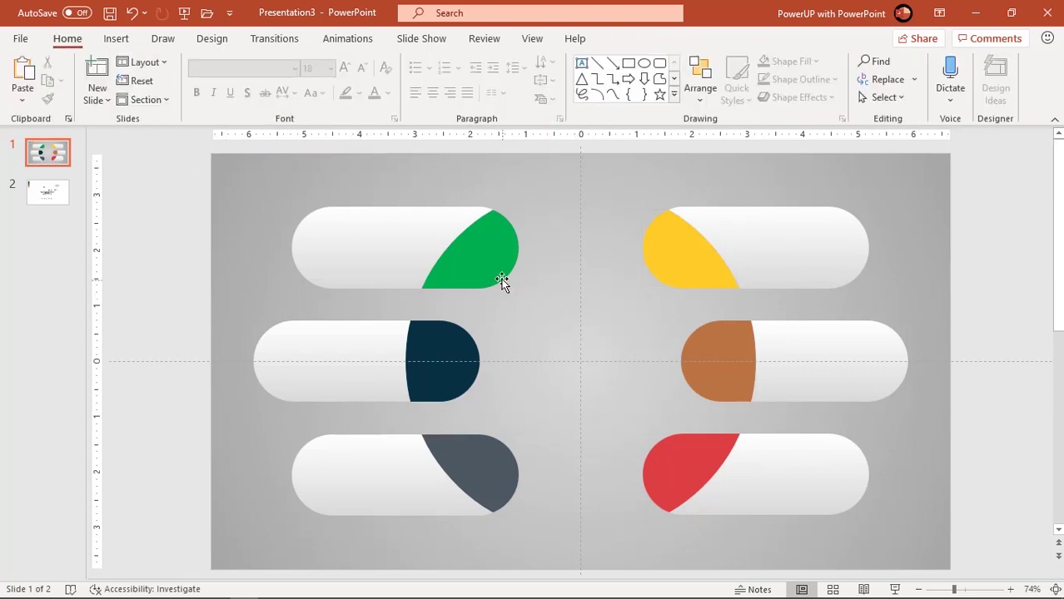
right_click(498, 269)
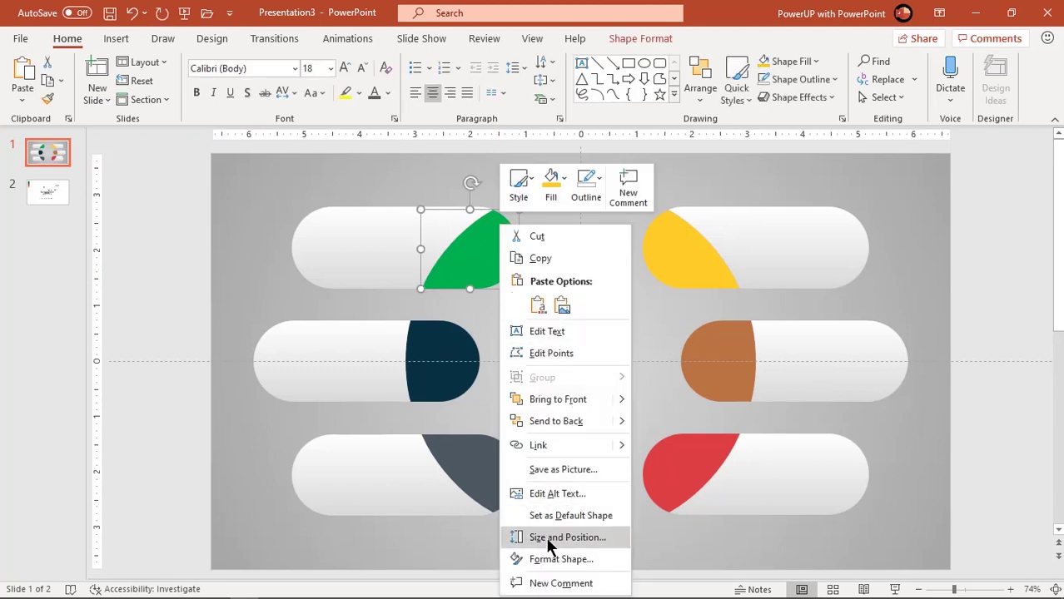
left_click(547, 558)
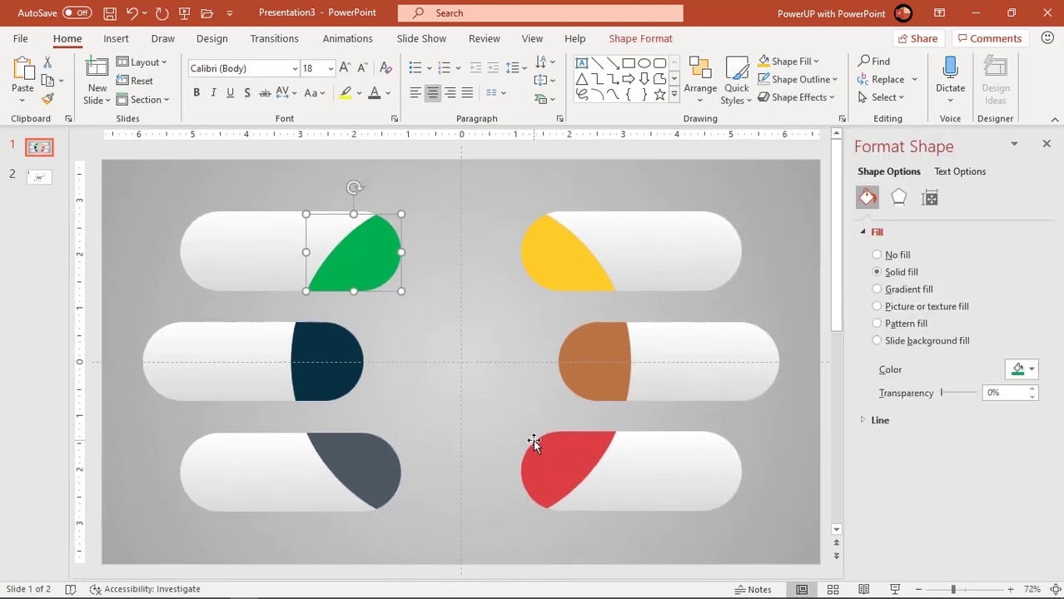
left_click(896, 200)
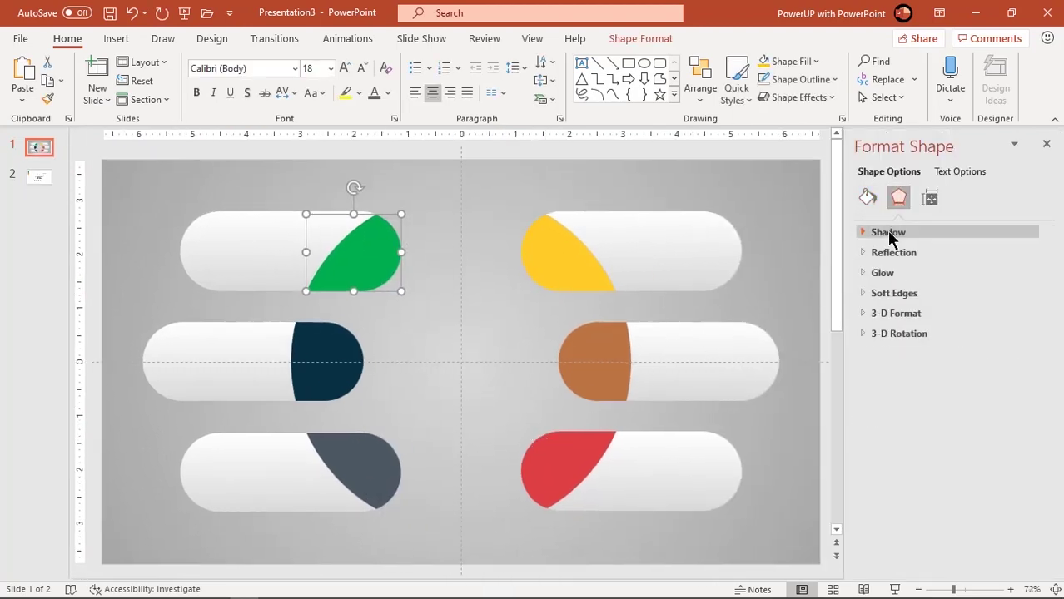
left_click(888, 233)
left_click(1023, 260)
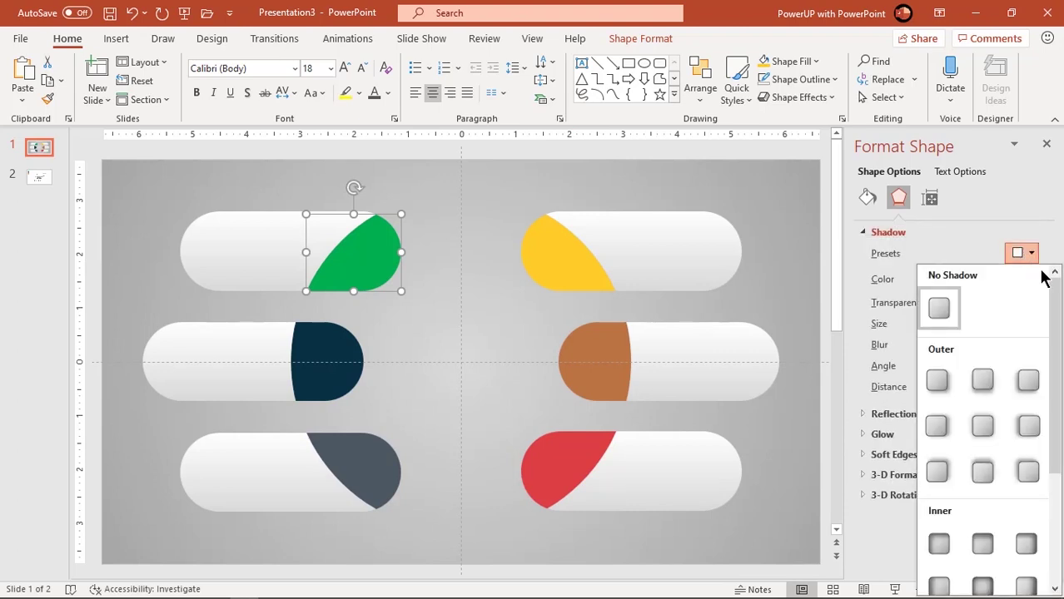
left_click_drag(1056, 283, 1059, 385)
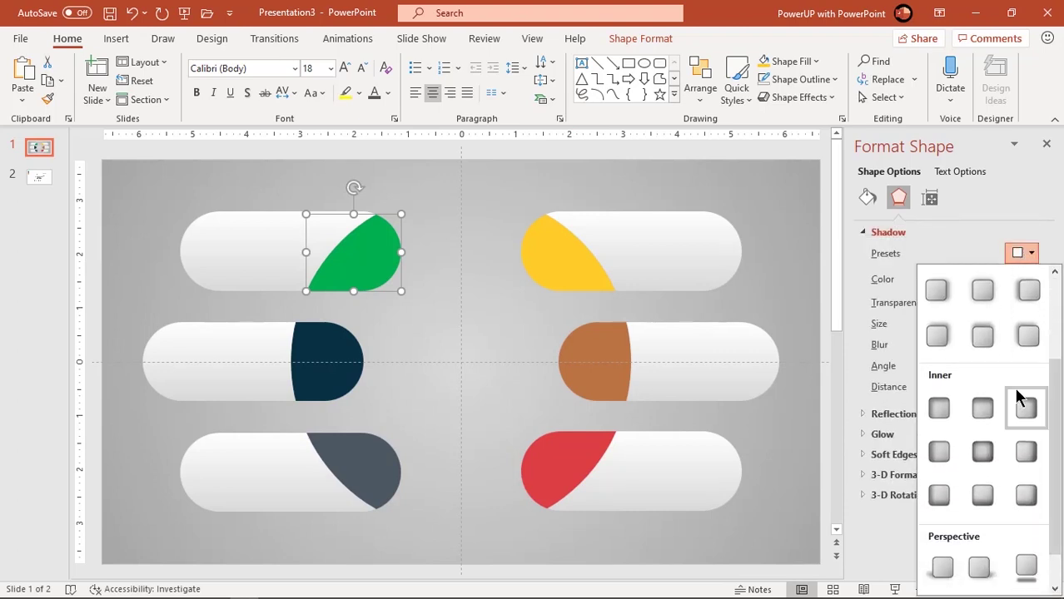
left_click(940, 408)
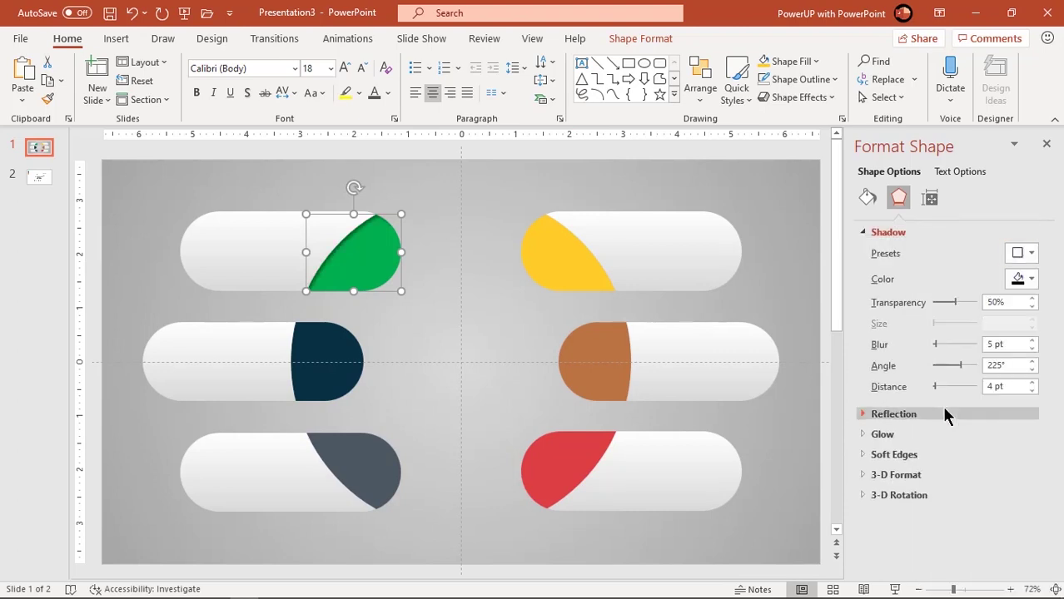
Apply Inner shadow presets to the navy end (left inner shadow) and the grey end
left_click(345, 345)
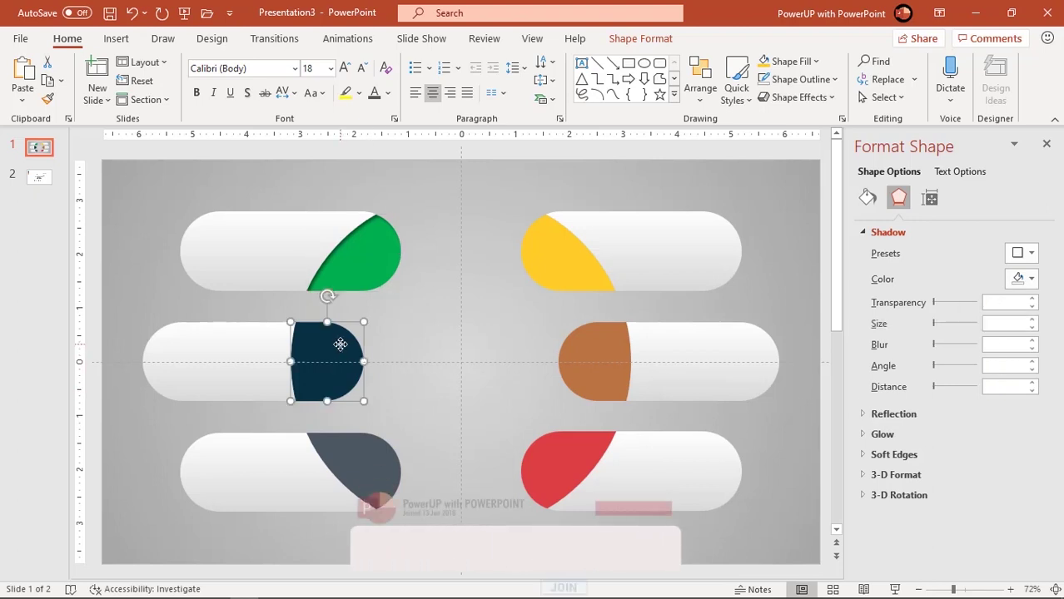
left_click(1025, 253)
left_click_drag(1055, 308, 1058, 432)
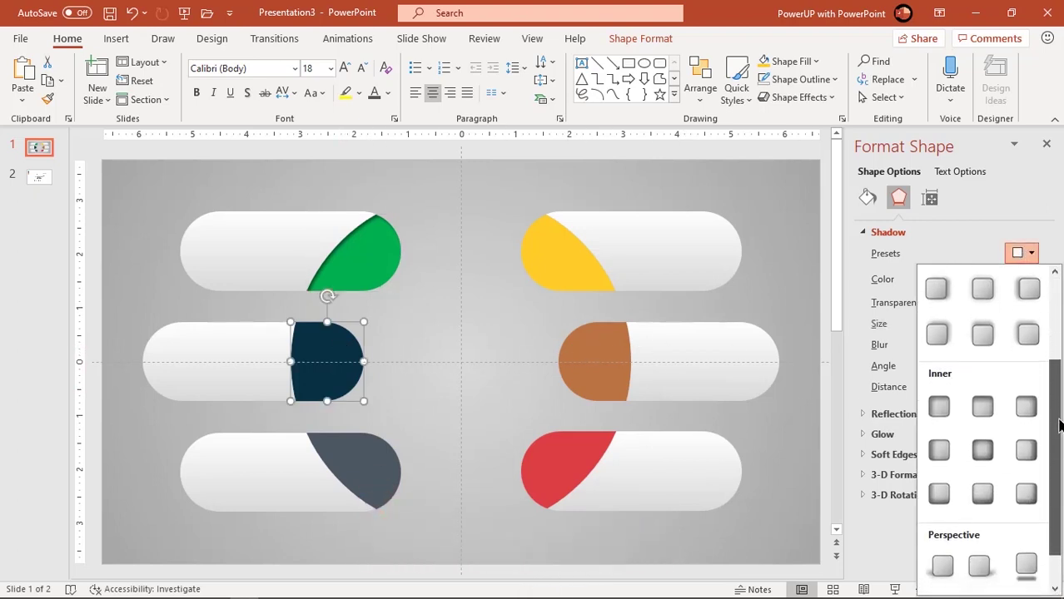
left_click(943, 454)
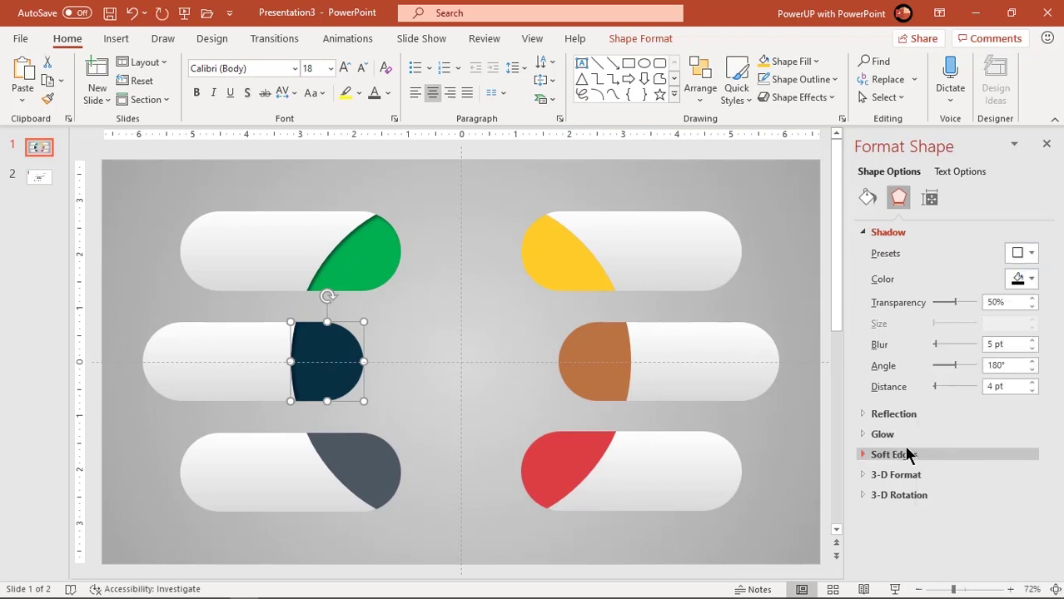
left_click(384, 455)
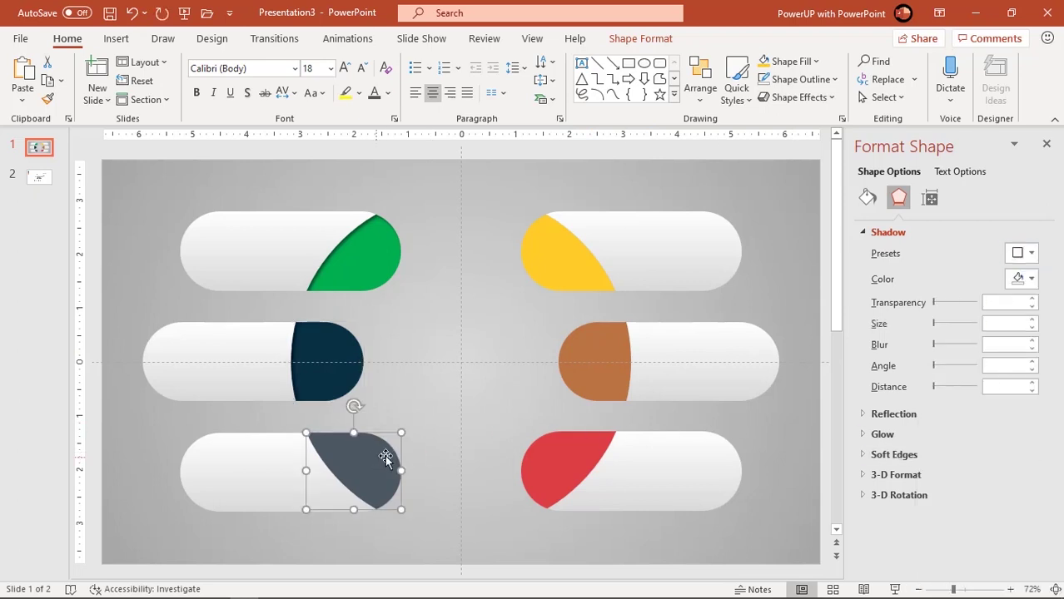
left_click(1025, 254)
left_click_drag(1053, 312, 1056, 399)
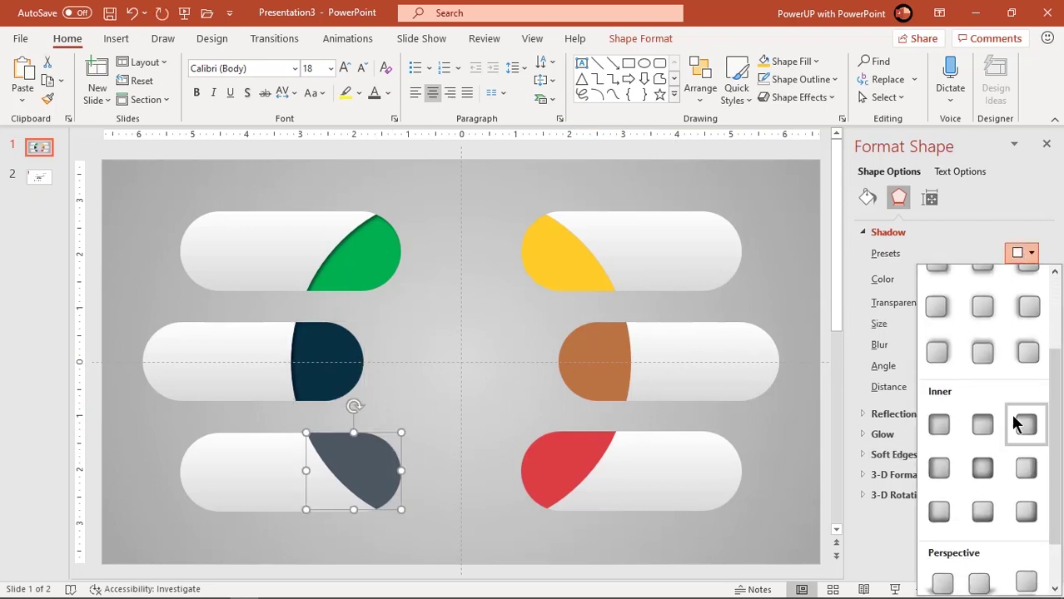
left_click(939, 510)
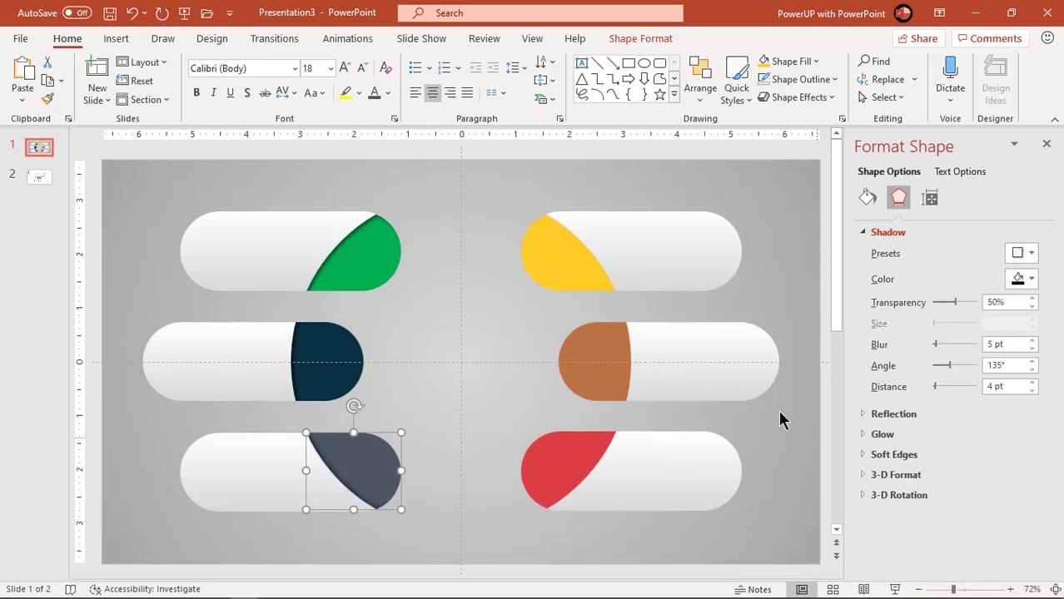
Give the yellow pill end a top-right Inner shadow preset
left_click(559, 271)
left_click(1025, 254)
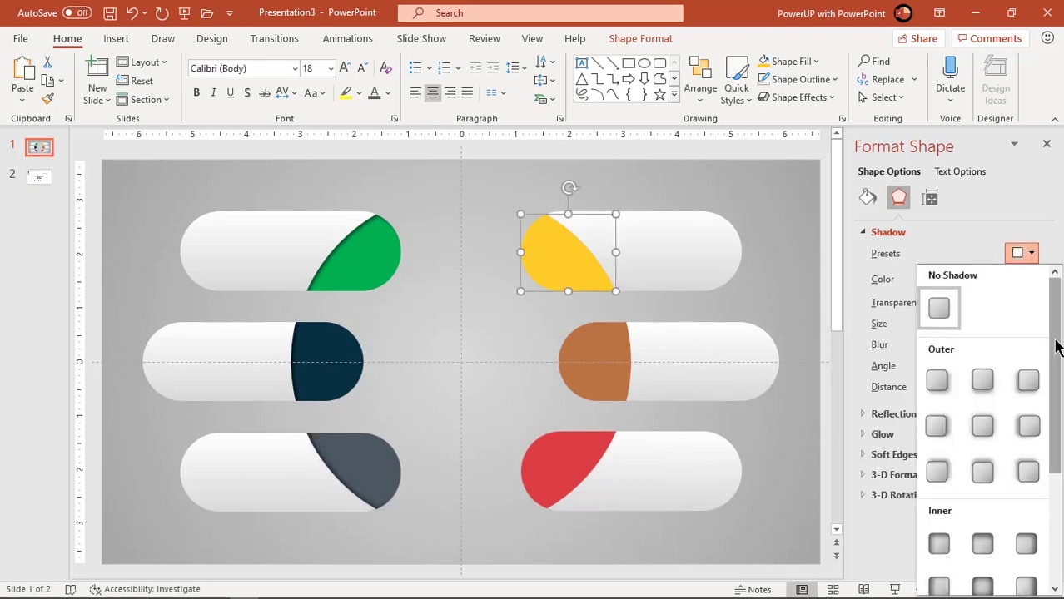
left_click_drag(1057, 344, 1051, 425)
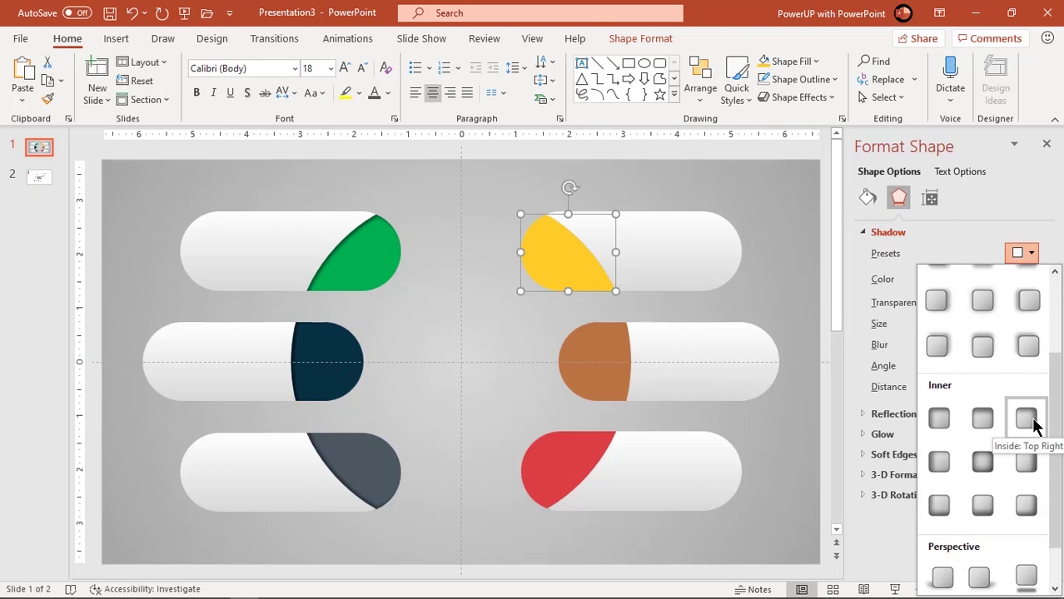
left_click(1026, 418)
Apply Inner shadow presets to the brown and red pill ends
left_click(608, 360)
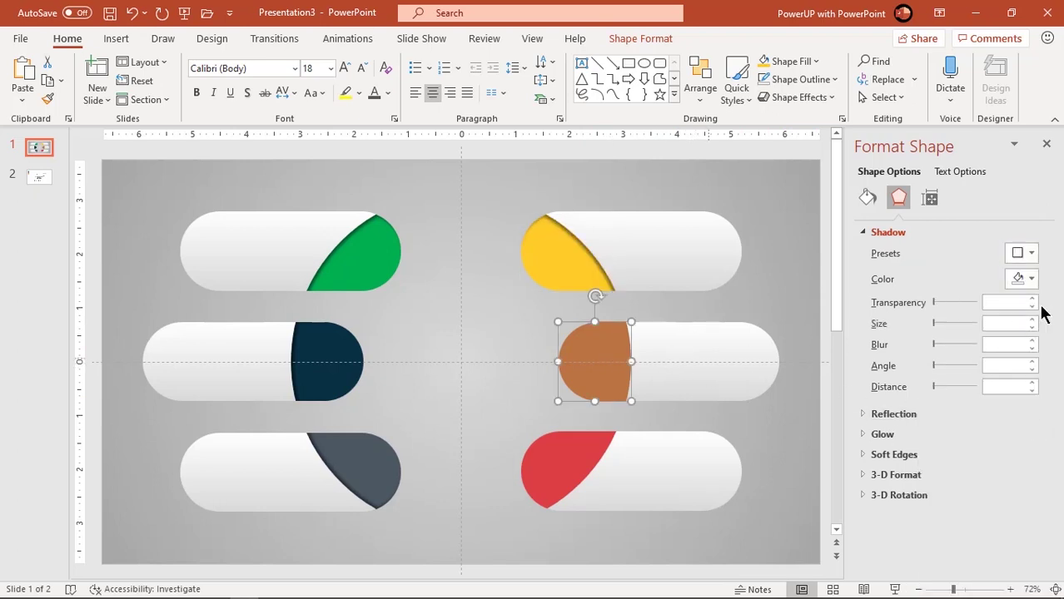
left_click(1031, 253)
left_click_drag(1054, 298, 1053, 375)
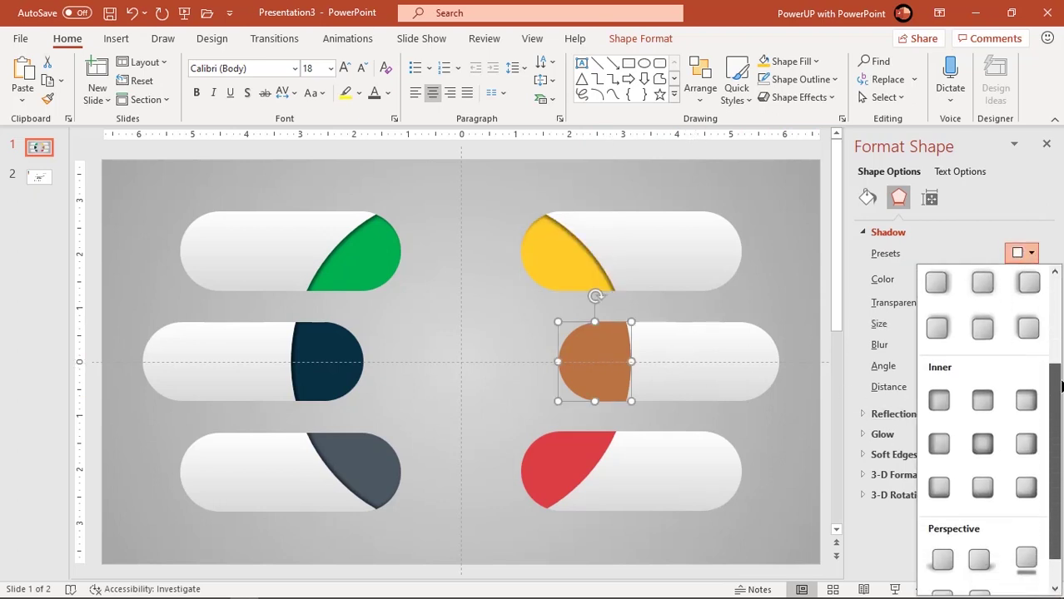
left_click(1037, 445)
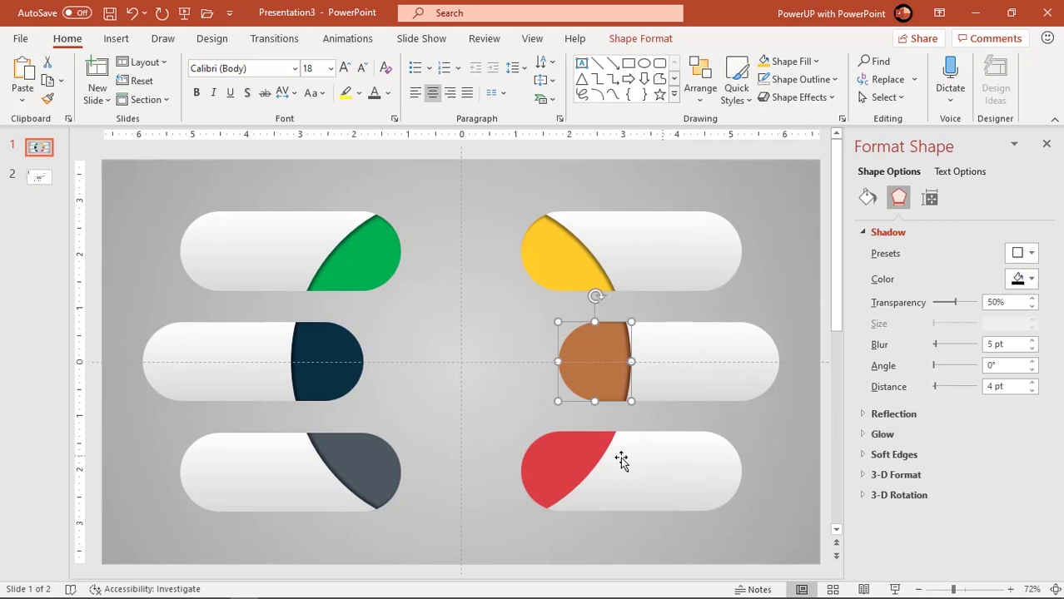
left_click(565, 459)
left_click(1017, 254)
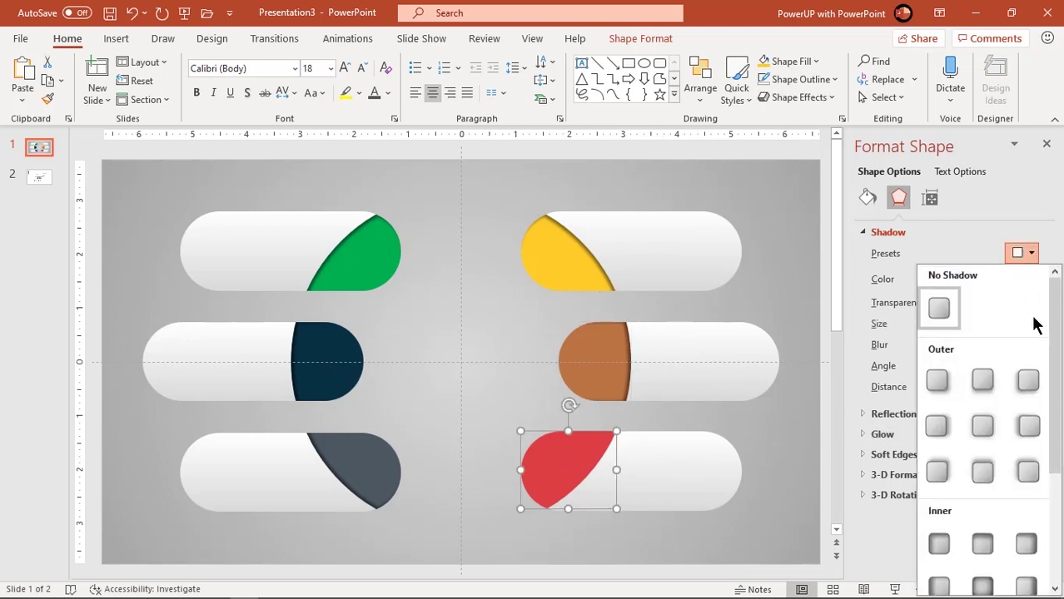
left_click_drag(1053, 352, 1056, 445)
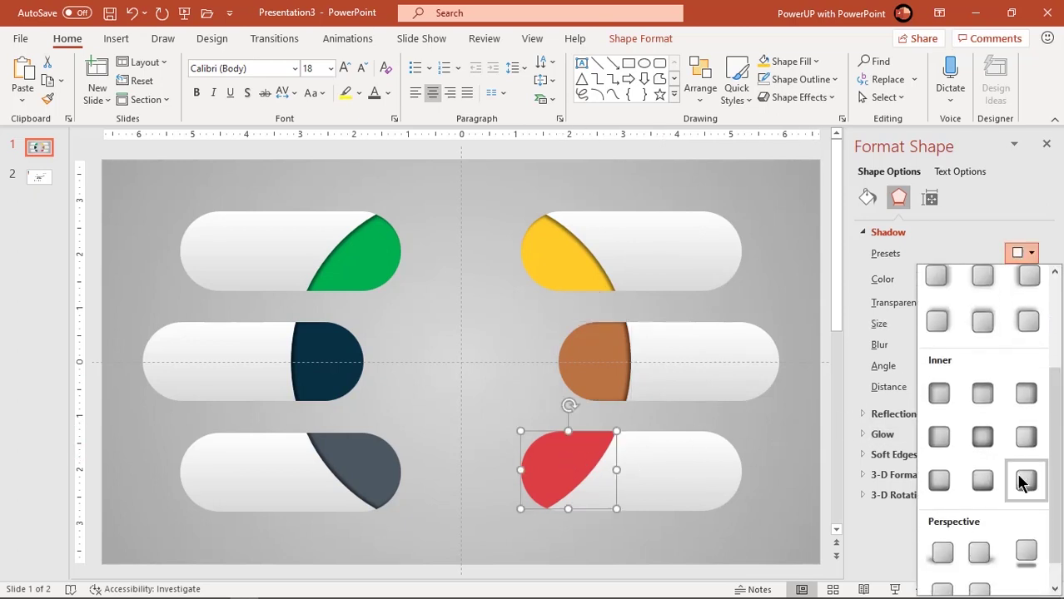
left_click(1023, 480)
Copy the six number text boxes from slide 2 onto the pill slide
left_click(1047, 145)
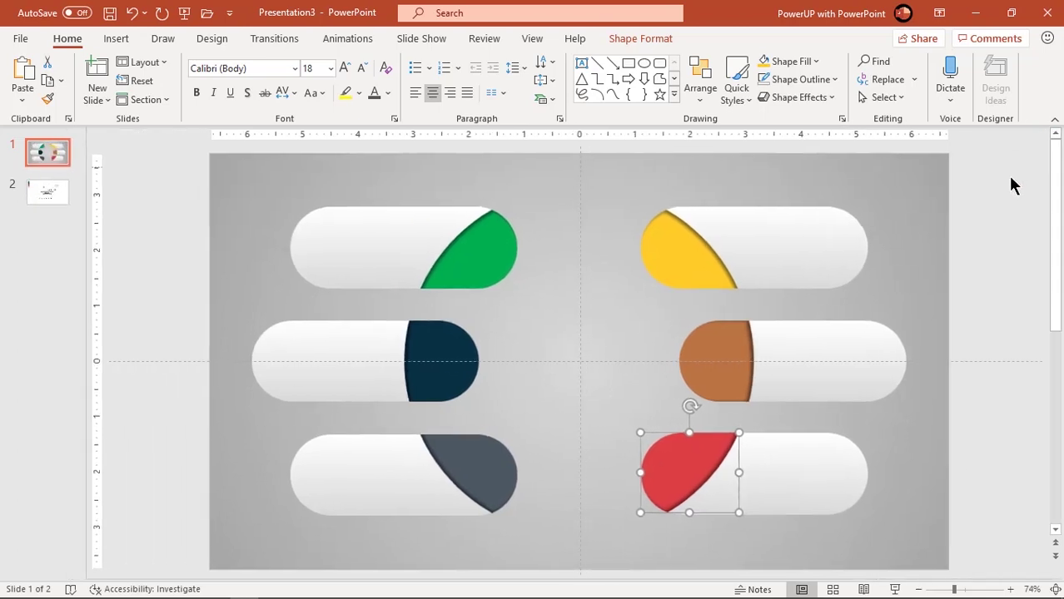
left_click(985, 261)
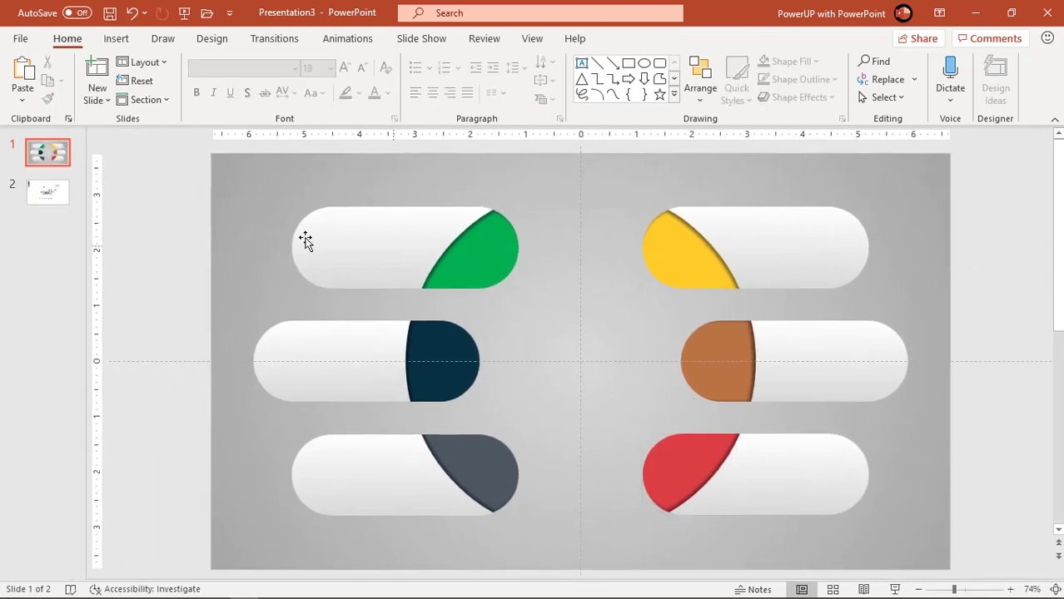
left_click(53, 186)
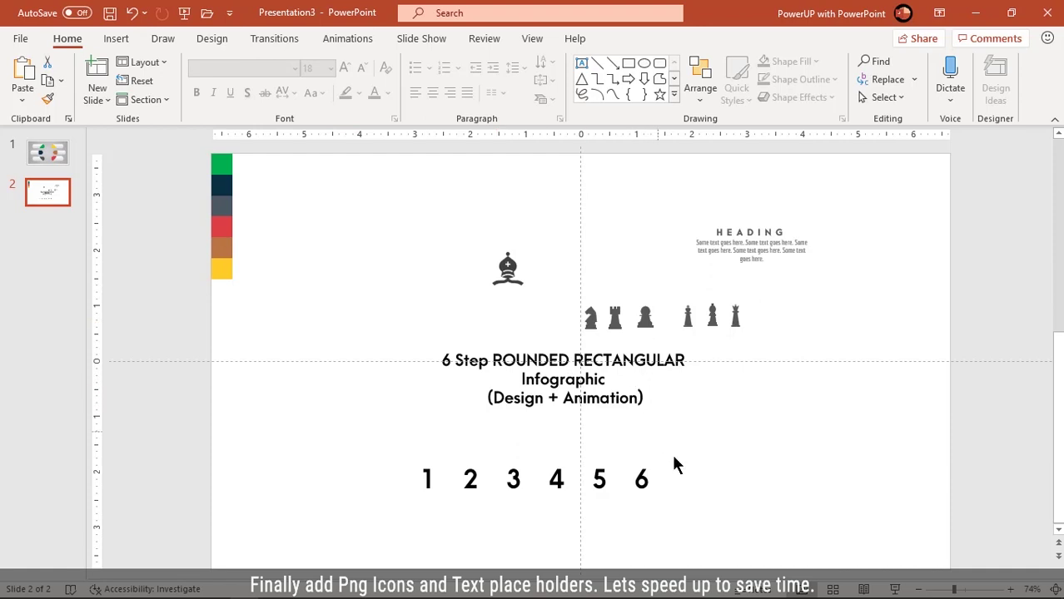
left_click_drag(702, 515, 375, 439)
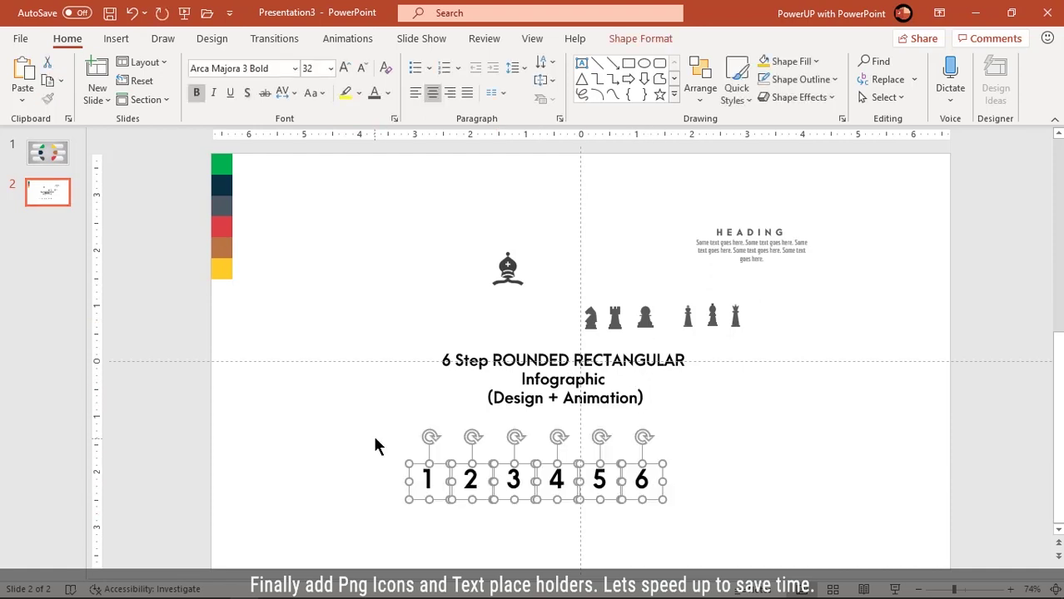
left_click(56, 162)
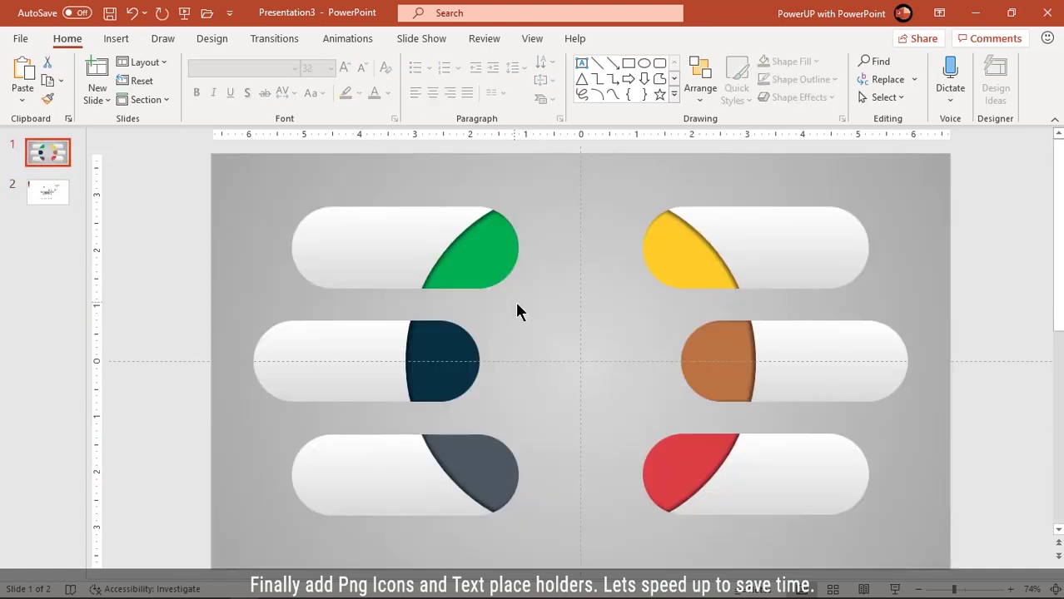
key("ctrl+v")
Enlarge the pasted numbers to font size 54 and colour them white
left_click(347, 69)
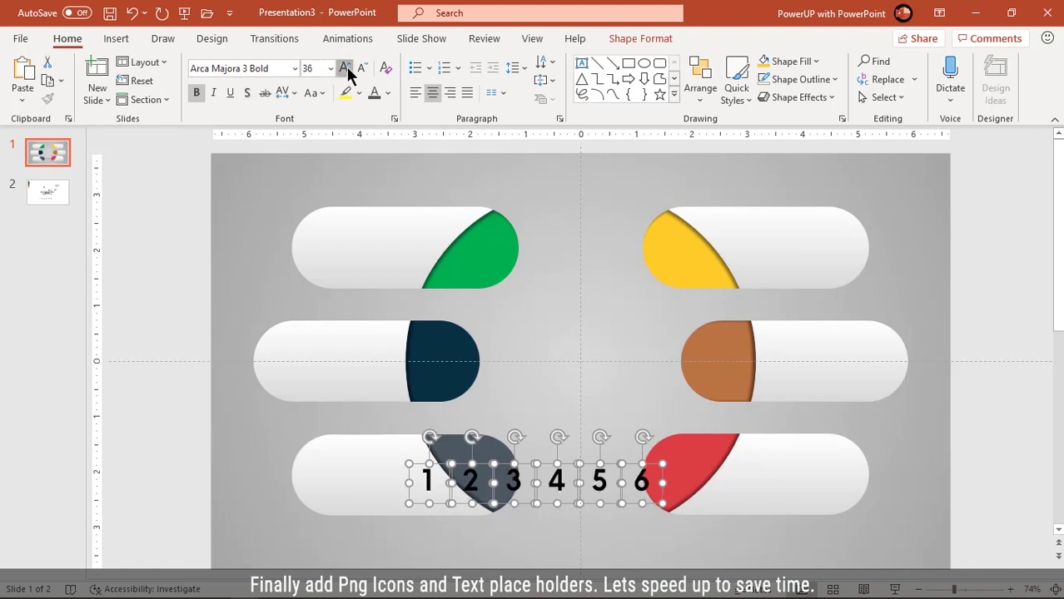
left_click(346, 69)
left_click(346, 68)
left_click(346, 68)
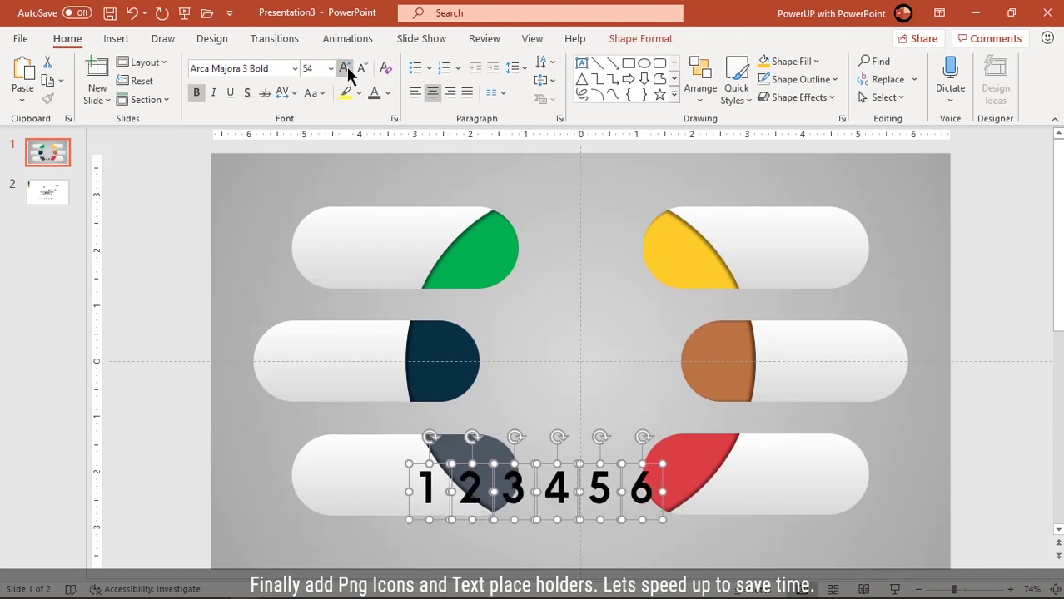
left_click(387, 92)
left_click(375, 155)
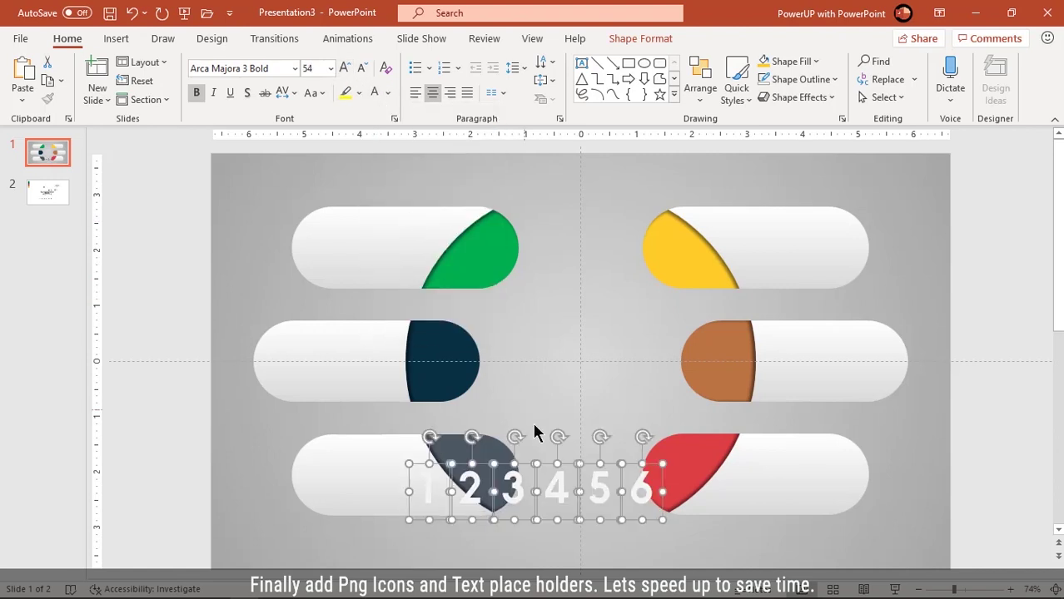
Place 1 on green, 2 navy, 3 grey, 4 red, 5 brown and 6 yellow pill ends
left_click_drag(564, 468, 618, 306)
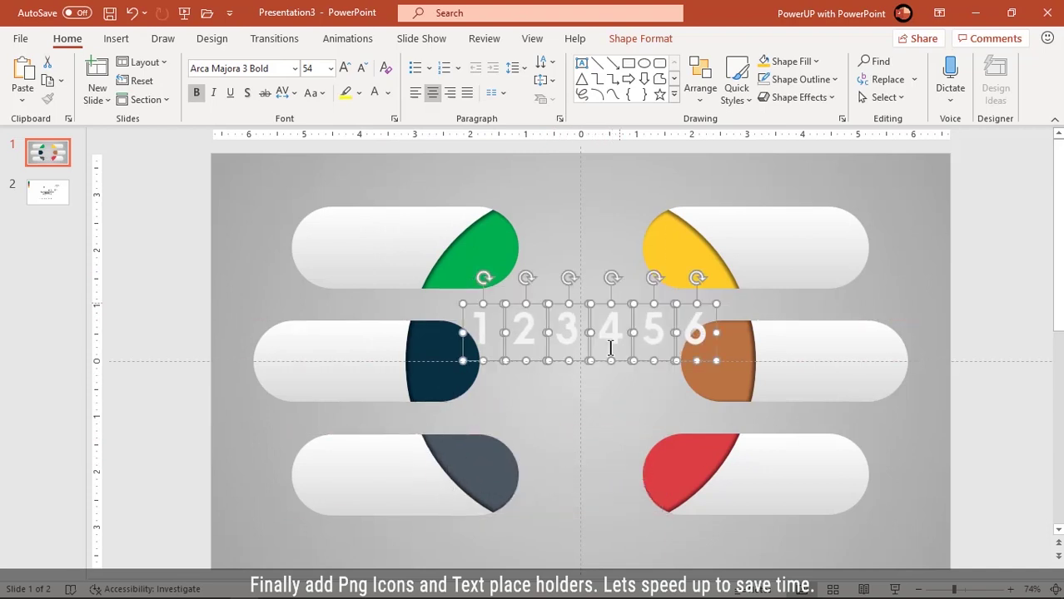
left_click(564, 386)
left_click(490, 354)
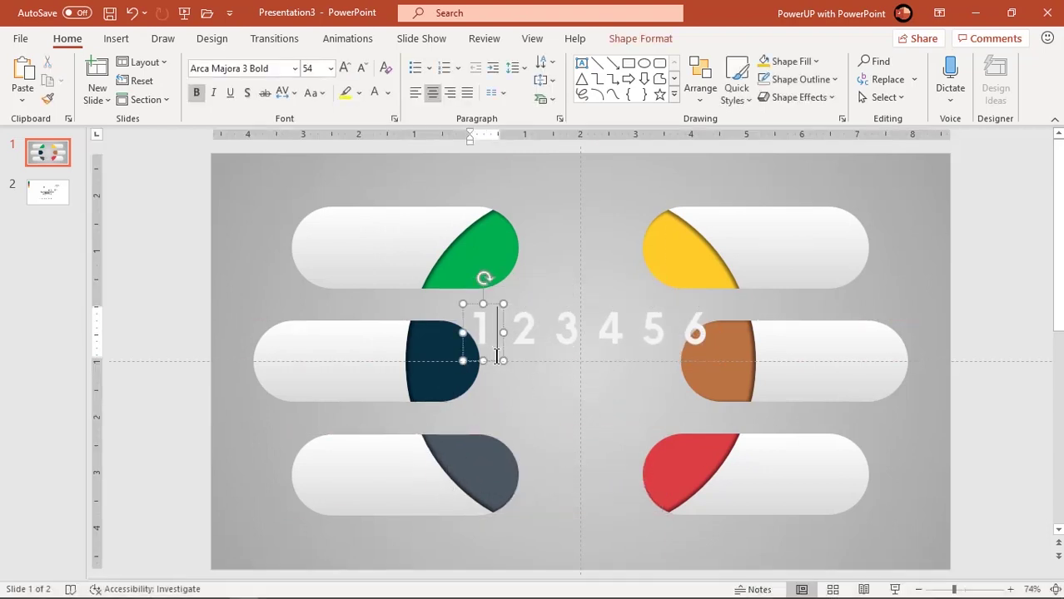
left_click_drag(497, 364, 501, 297)
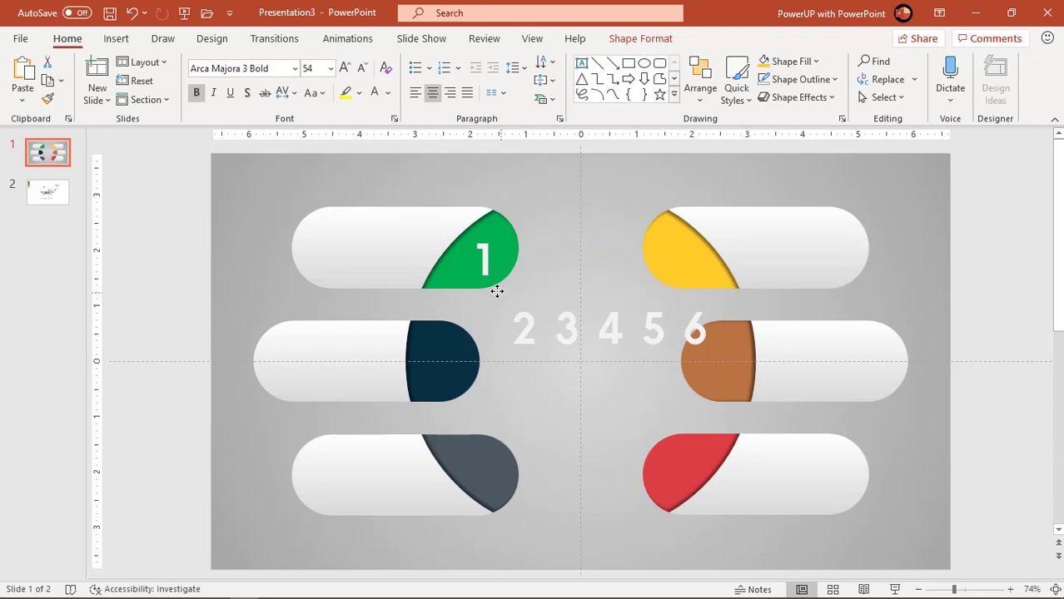
left_click(537, 356)
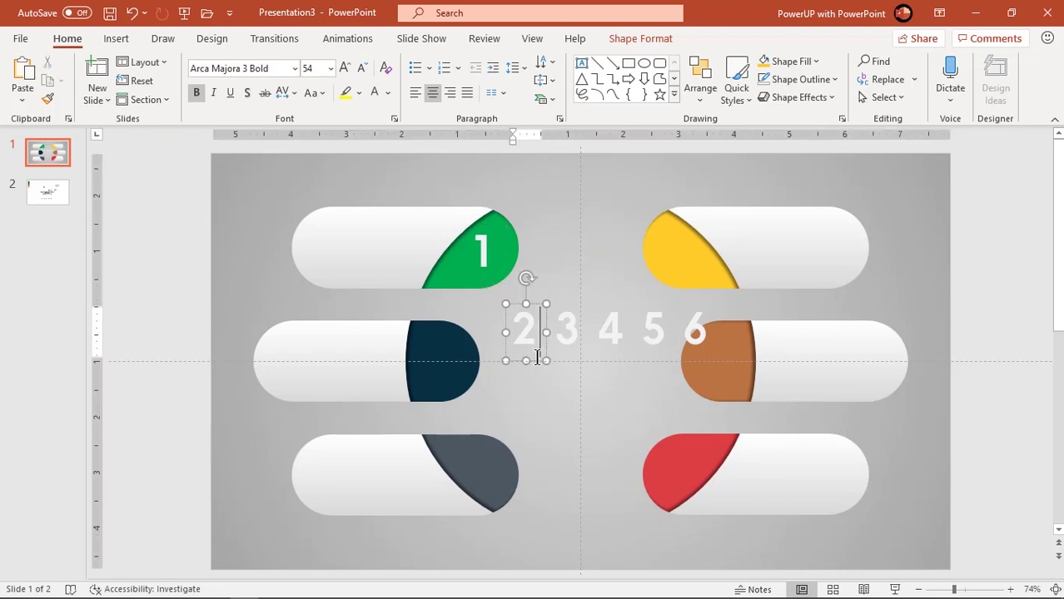
left_click_drag(541, 364, 451, 391)
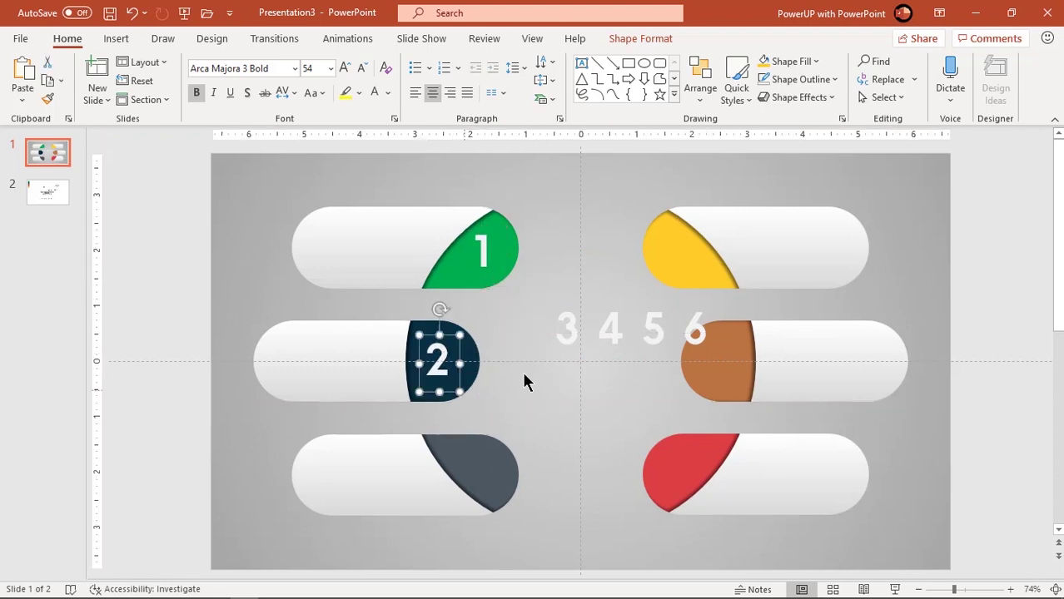
left_click_drag(568, 333, 522, 388)
left_click_drag(490, 451, 487, 466)
left_click_drag(610, 354, 675, 496)
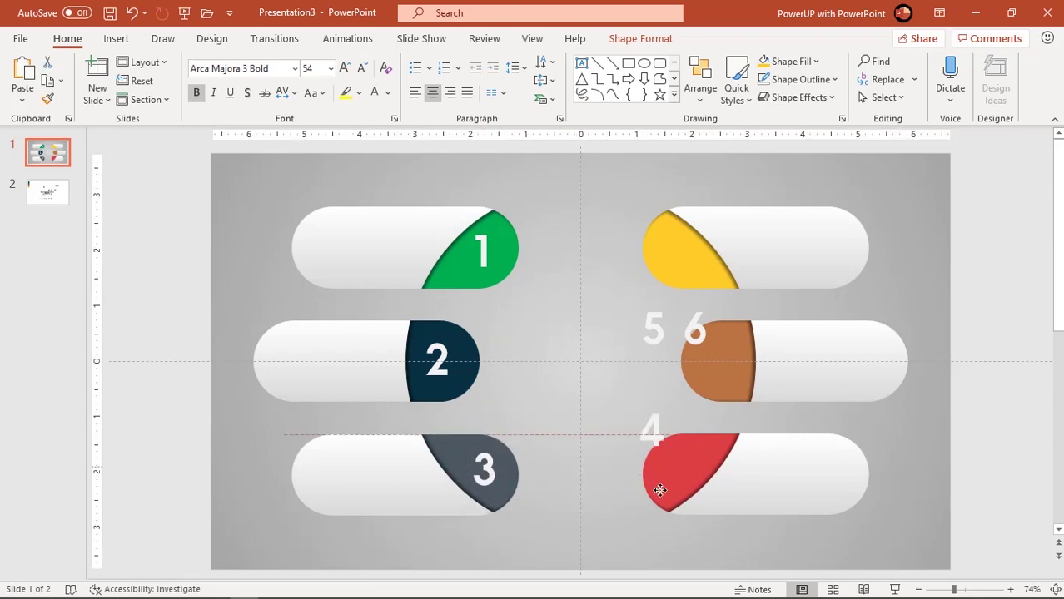
left_click_drag(642, 358, 709, 387)
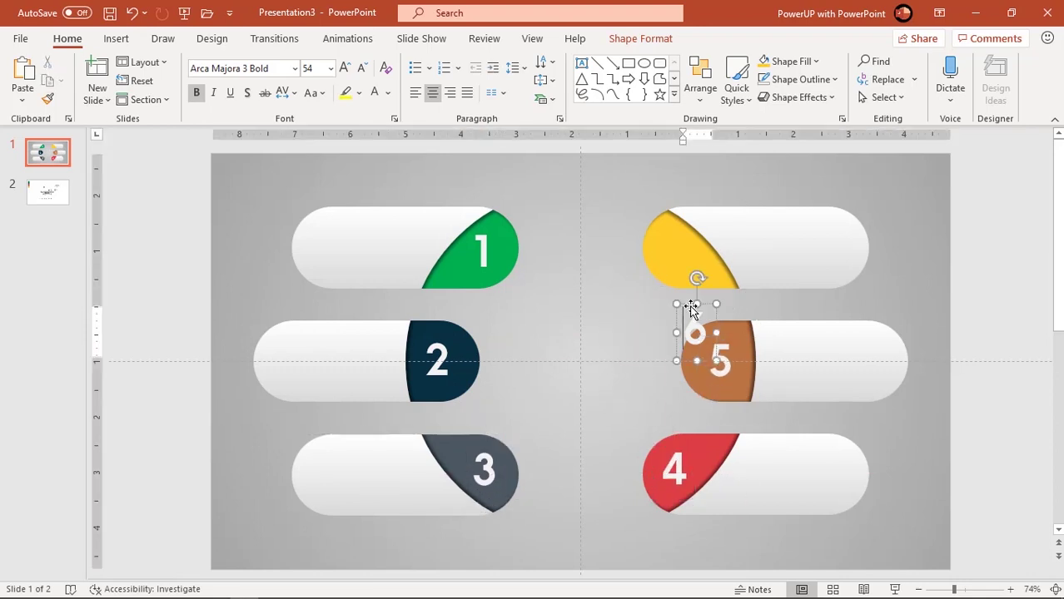
left_click_drag(691, 303, 673, 227)
left_click(610, 317)
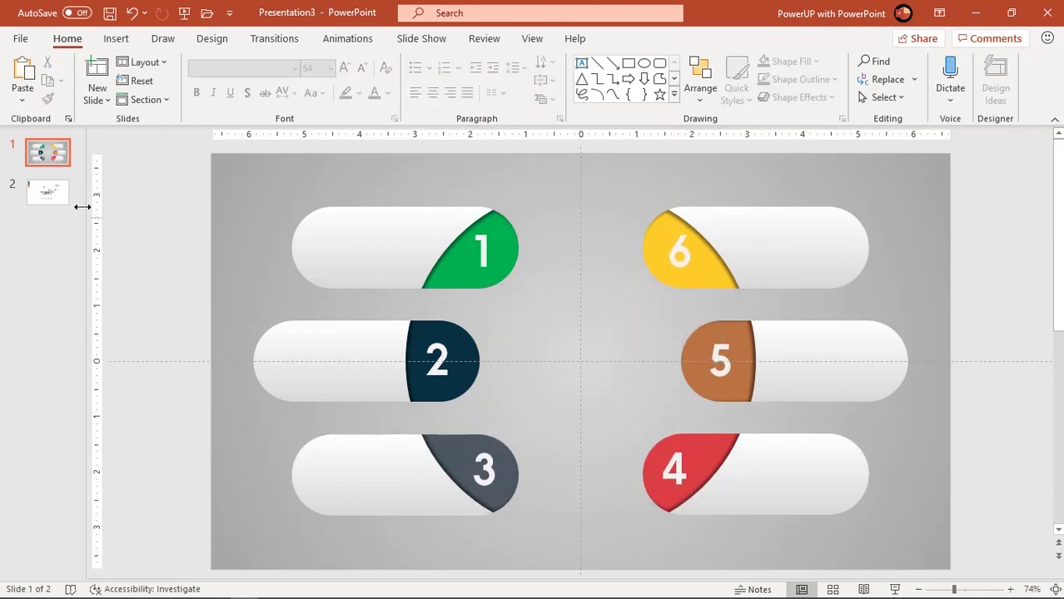
left_click(50, 193)
Paste the HEADING text box into pill 1 and Ctrl+drag copies into pills 3, 4 and 5
left_click(774, 266)
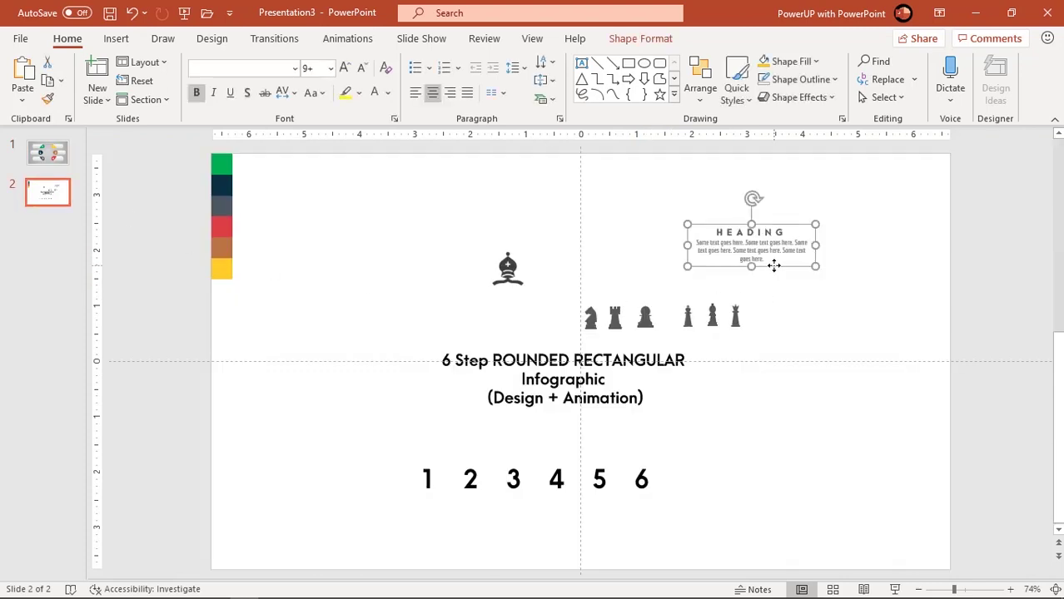
left_click(56, 157)
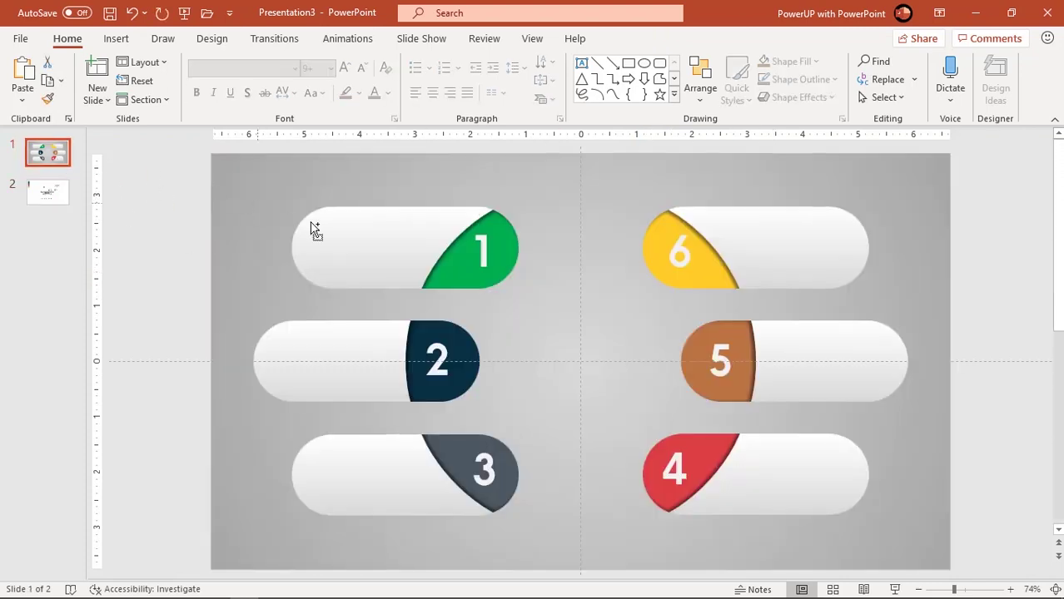
key("ctrl+v")
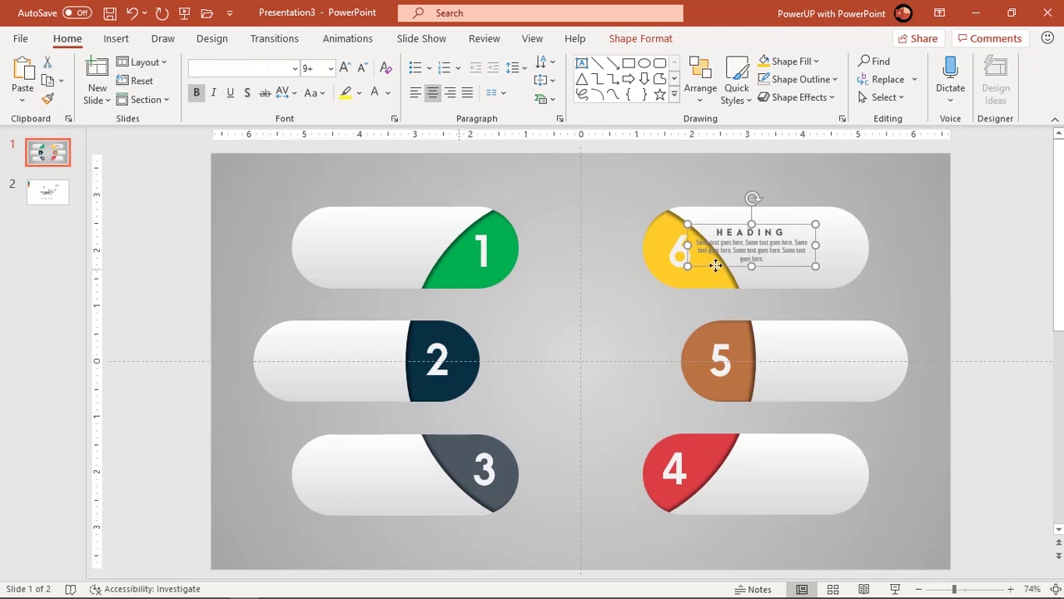
mouse_move(713, 270)
left_mouse_down()
mouse_move(334, 266)
mouse_move(773, 281)
left_mouse_up()
left_click(383, 254, "shift")
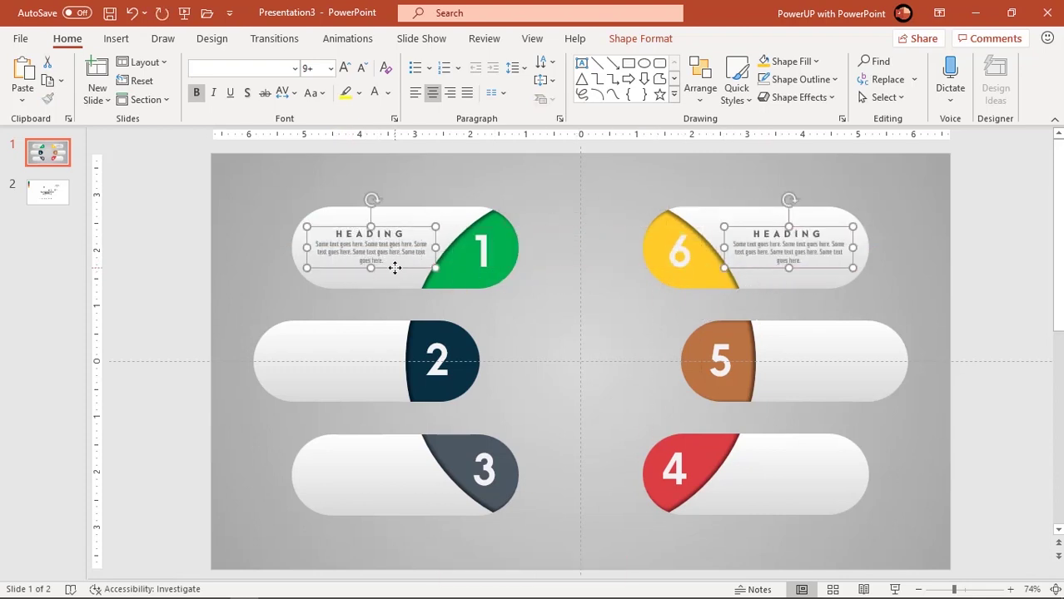
mouse_move(428, 268)
left_mouse_down()
mouse_move(413, 498)
mouse_move(370, 391)
mouse_move(868, 391)
left_mouse_up()
key("Escape")
left_click(648, 371)
left_click(54, 192)
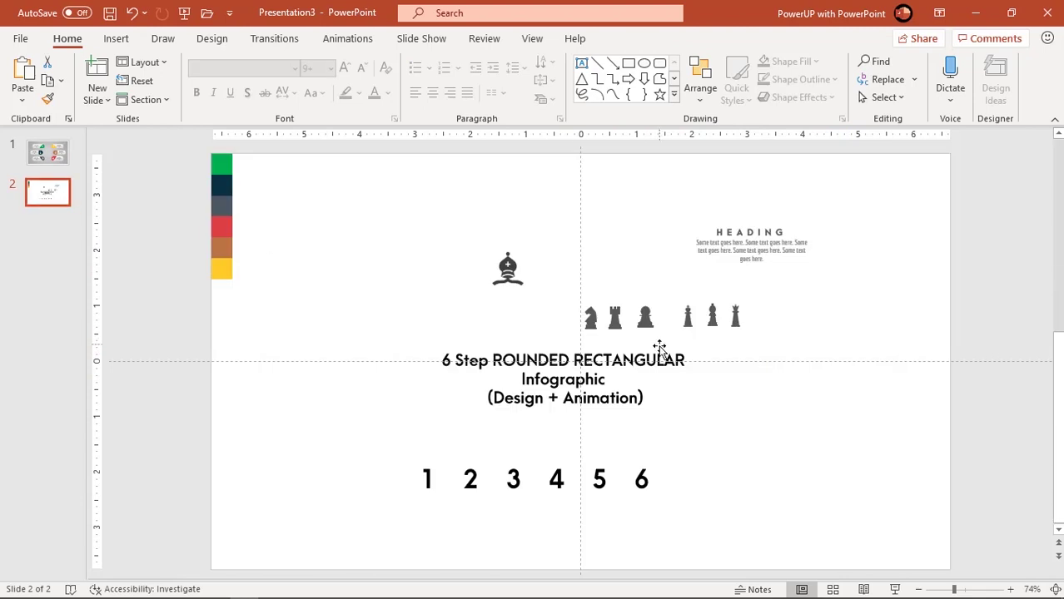
Copy the bishop and chess-piece icons from slide 2 onto the pill slide
left_click_drag(819, 335, 463, 245)
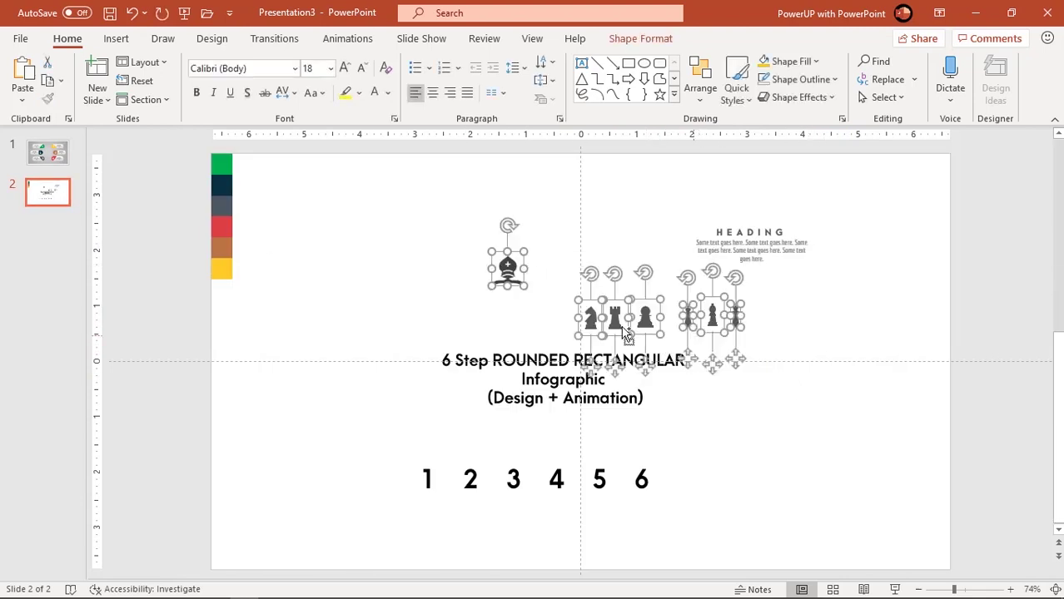
left_click(54, 156)
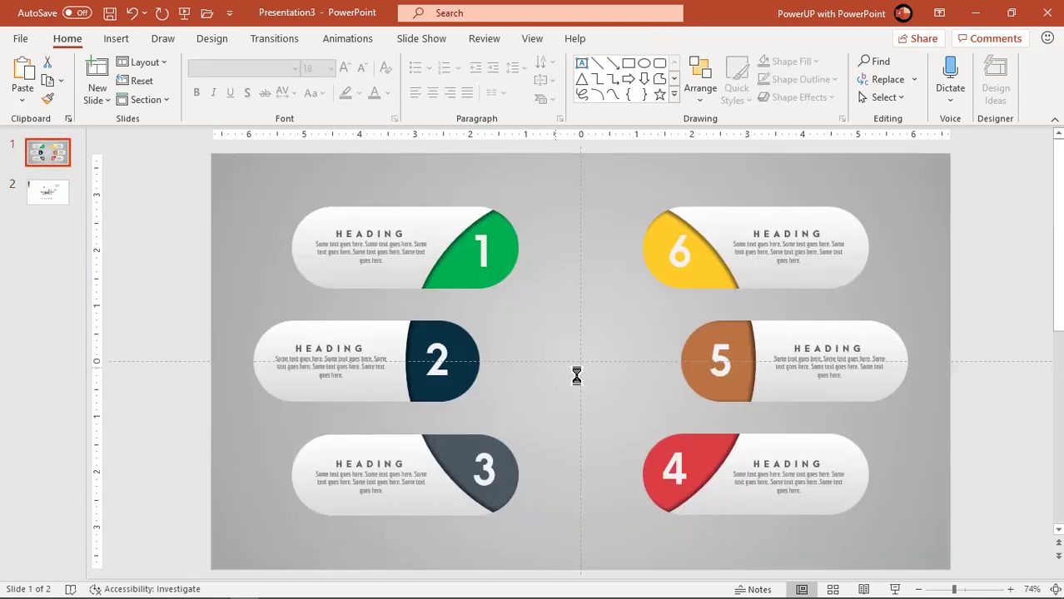
key("ctrl+v")
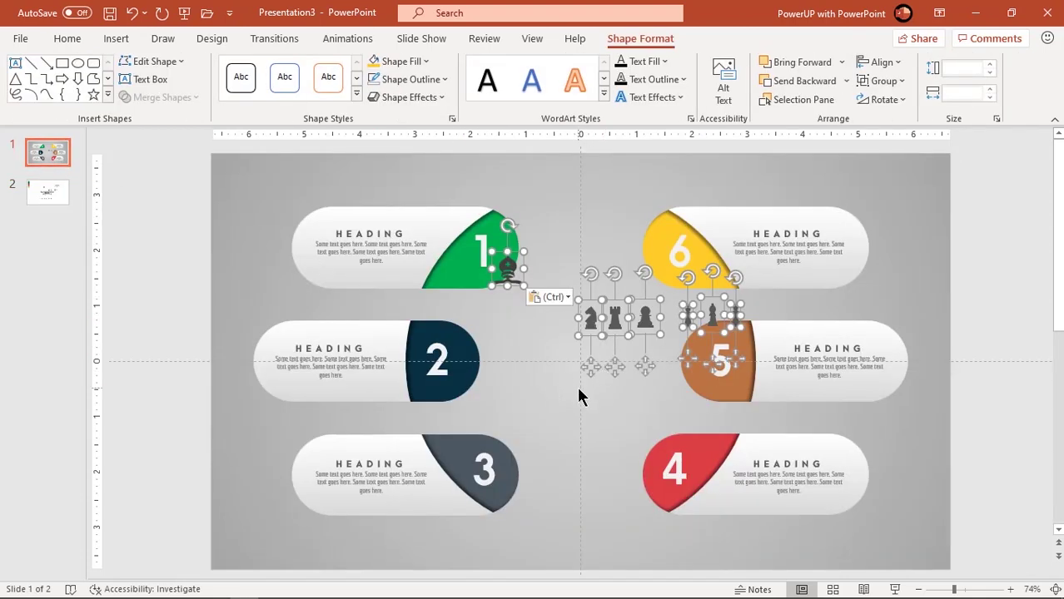
left_click_drag(593, 337, 608, 377)
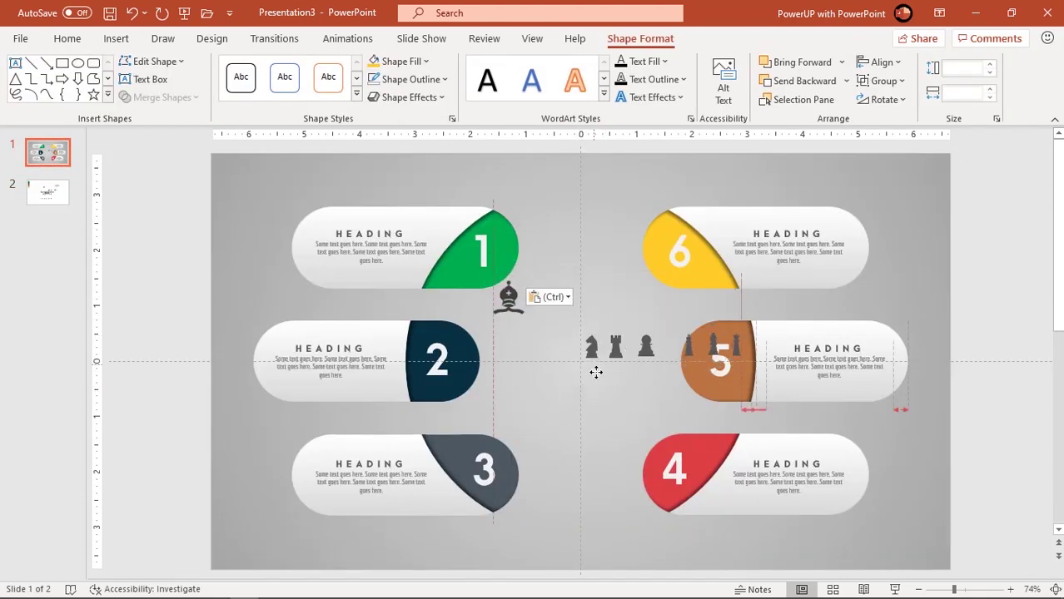
left_click(610, 429)
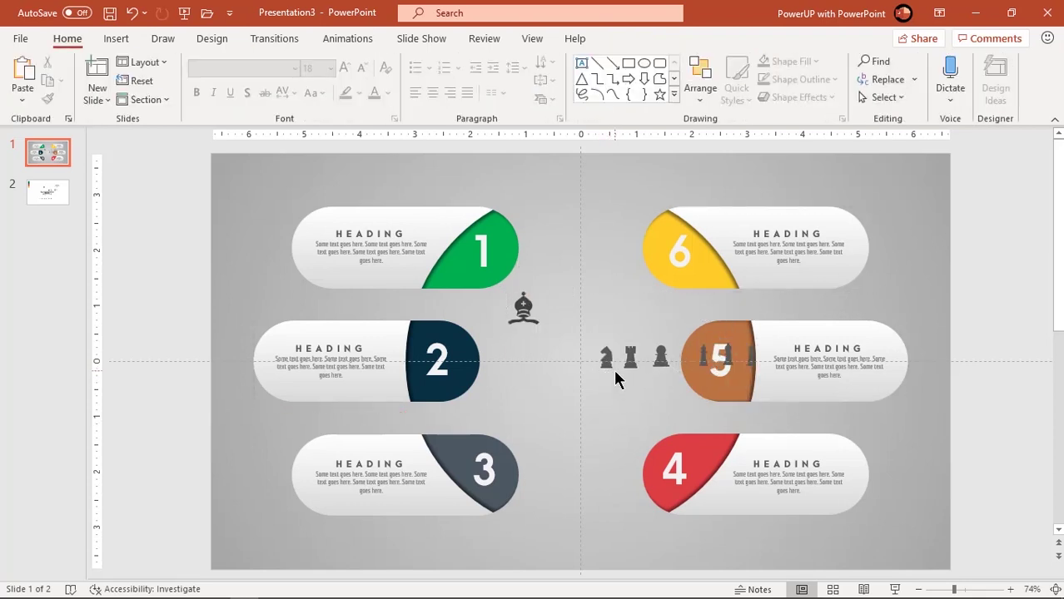
Place the knight on pill 1, rook on pill 2, pawn on pill 3, and pieces on pills 4 and 5
left_click(608, 375)
mouse_move(611, 379)
left_mouse_down()
mouse_move(325, 286)
mouse_move(450, 238)
mouse_move(440, 238)
left_mouse_up()
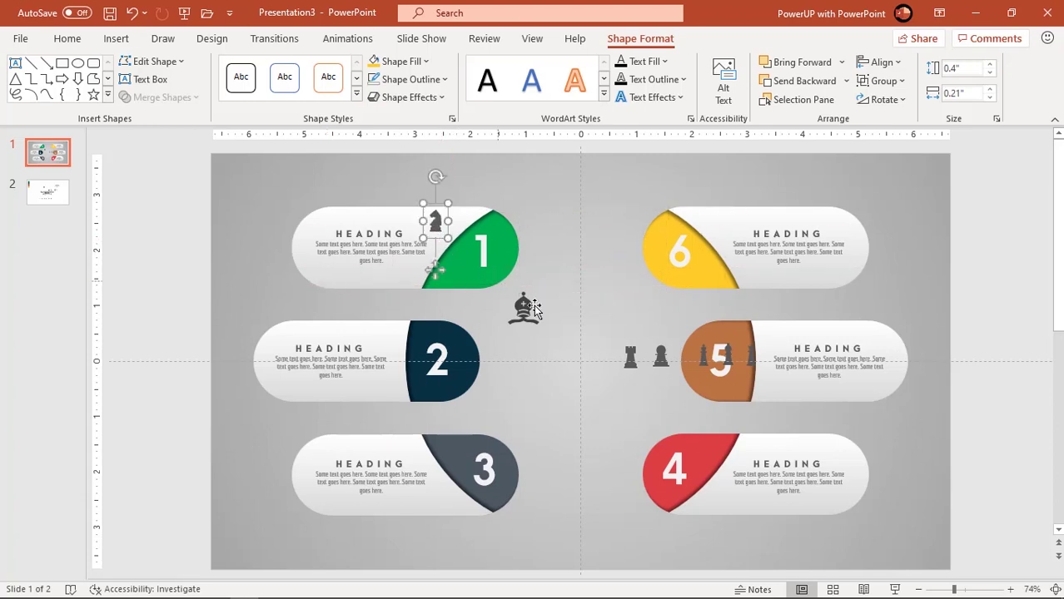
left_click_drag(630, 358, 388, 338)
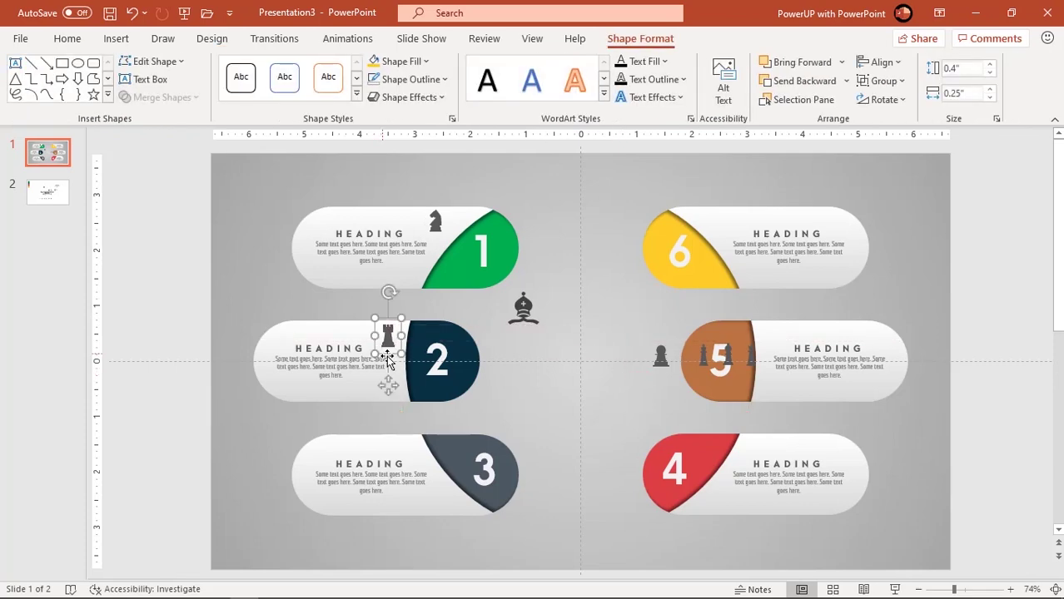
left_click(662, 366)
left_click_drag(664, 376, 418, 471)
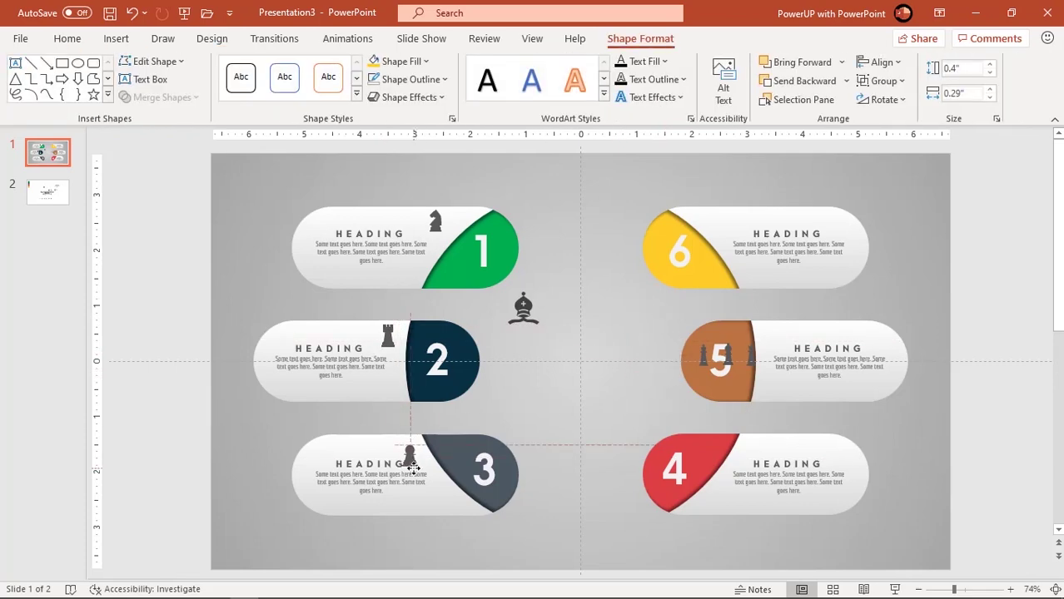
left_click_drag(708, 358, 746, 443)
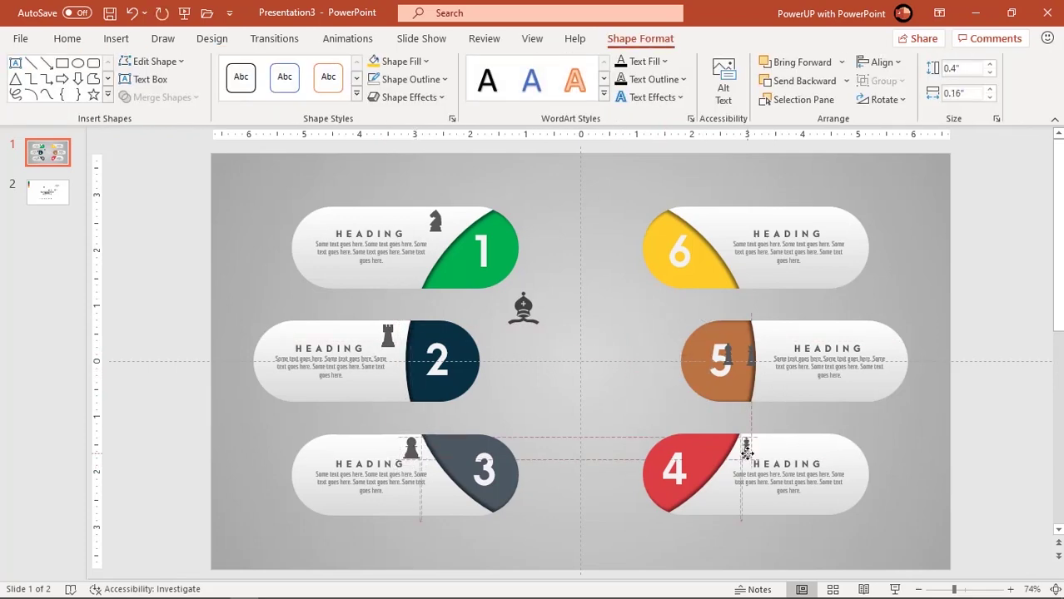
left_click(728, 356)
mouse_move(728, 366)
left_mouse_down()
mouse_move(770, 340)
mouse_move(716, 225)
left_mouse_up()
Enlarge the bishop to about 1.24" x 1.19" and centre it on the slide
left_click(909, 283)
left_click(523, 308)
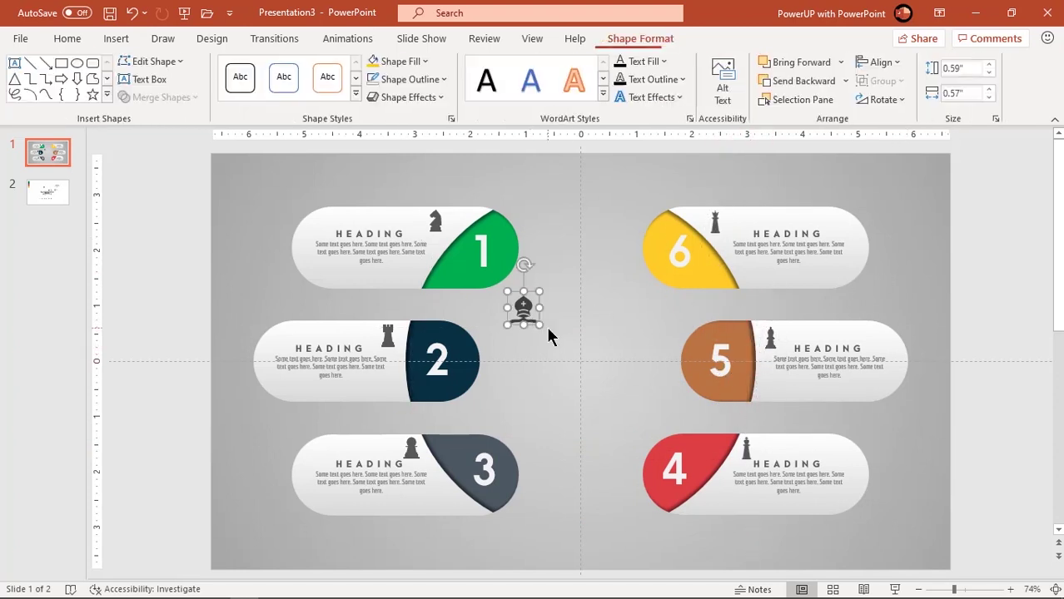
left_click_drag(549, 335, 582, 360)
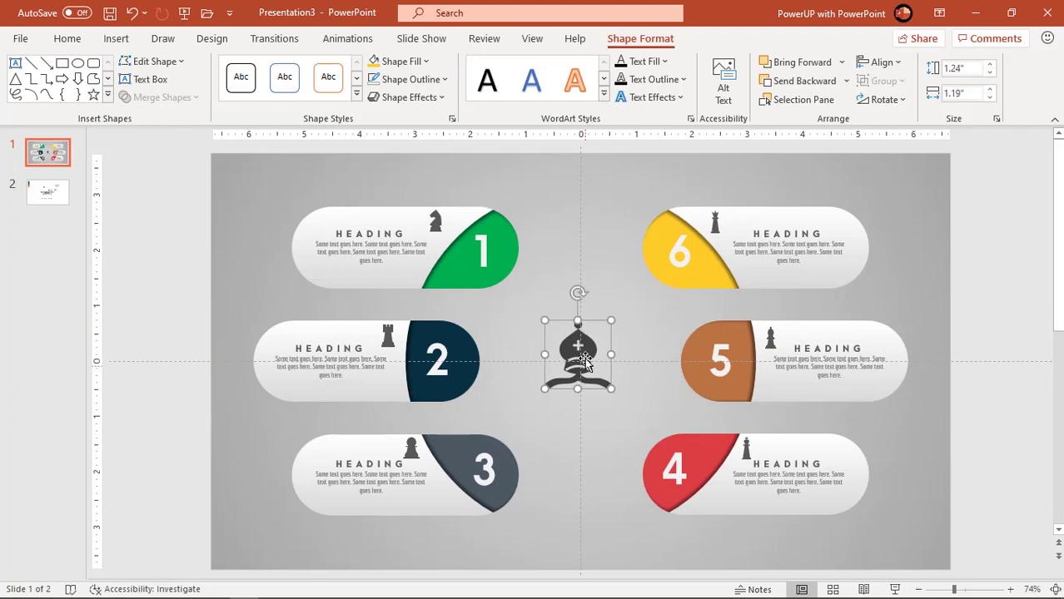
left_click(591, 433)
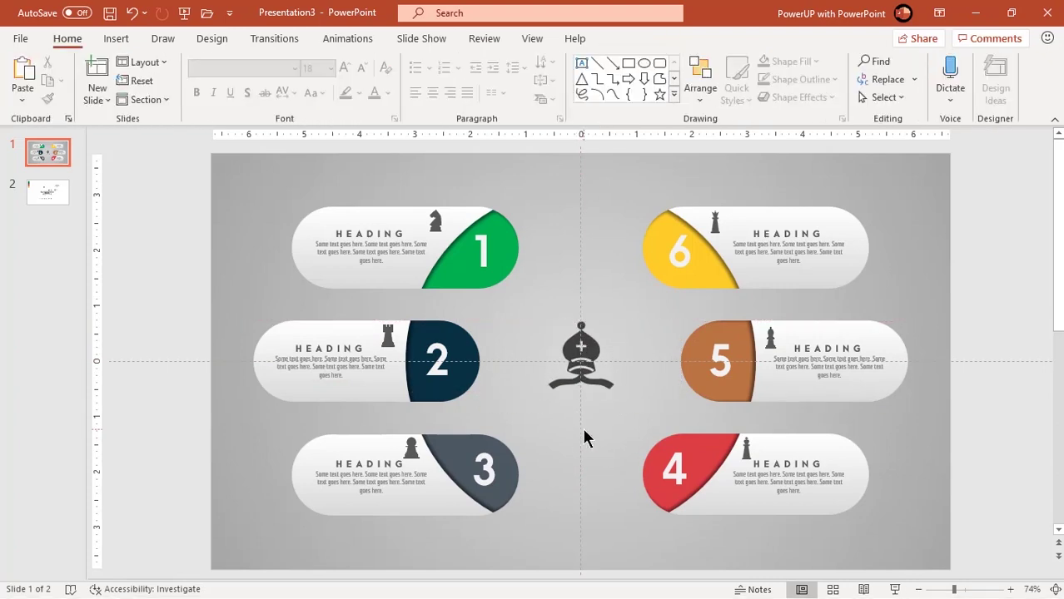
key("F5")
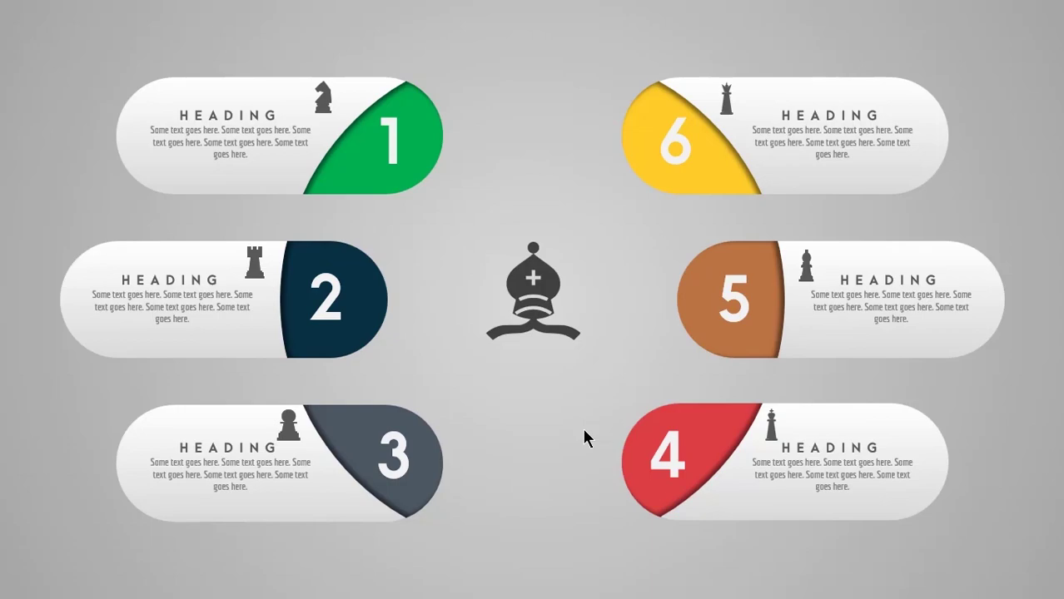
key("Escape")
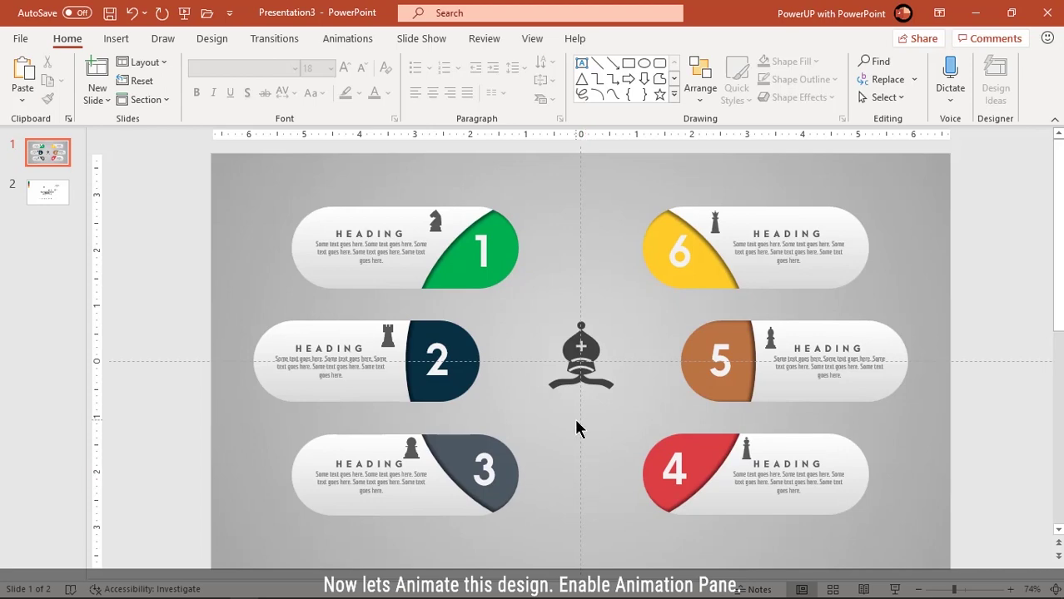
left_click(378, 215)
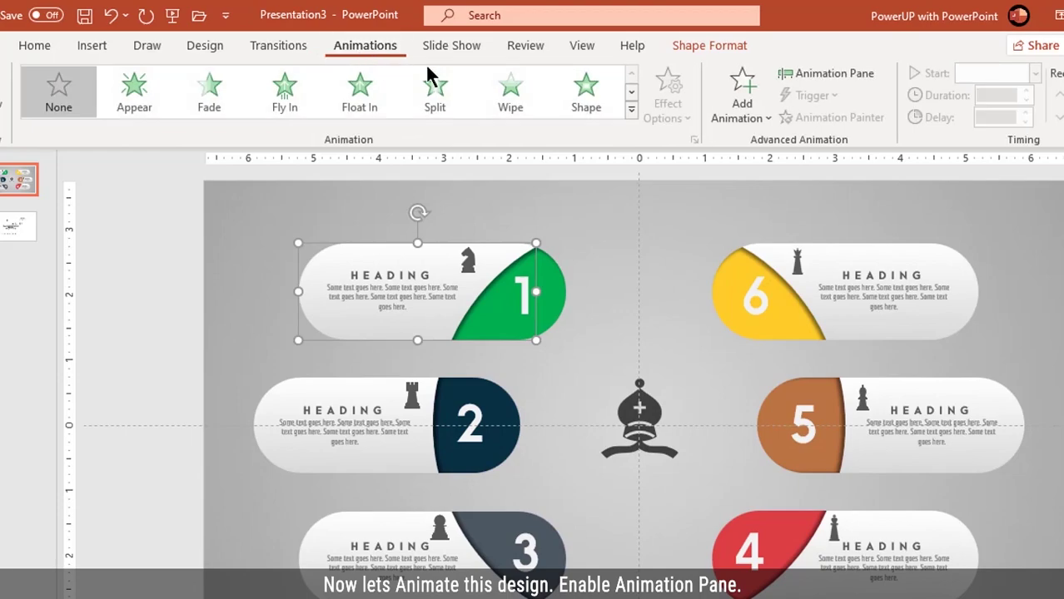
Give pill 1 a Split entrance with Horizontal Out direction, with the Animation Pane open
left_click(820, 74)
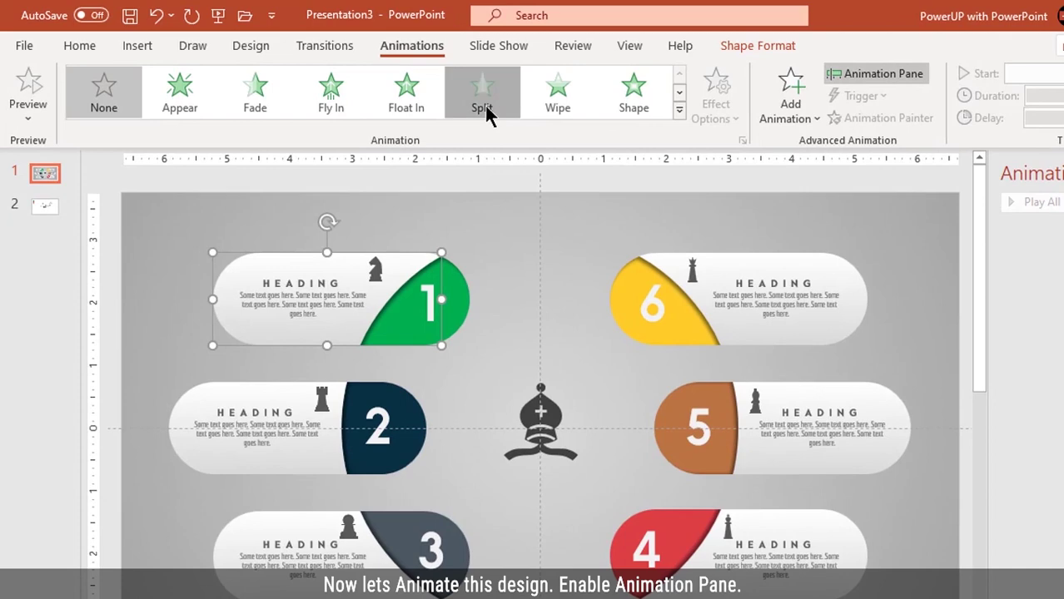
left_click(407, 79)
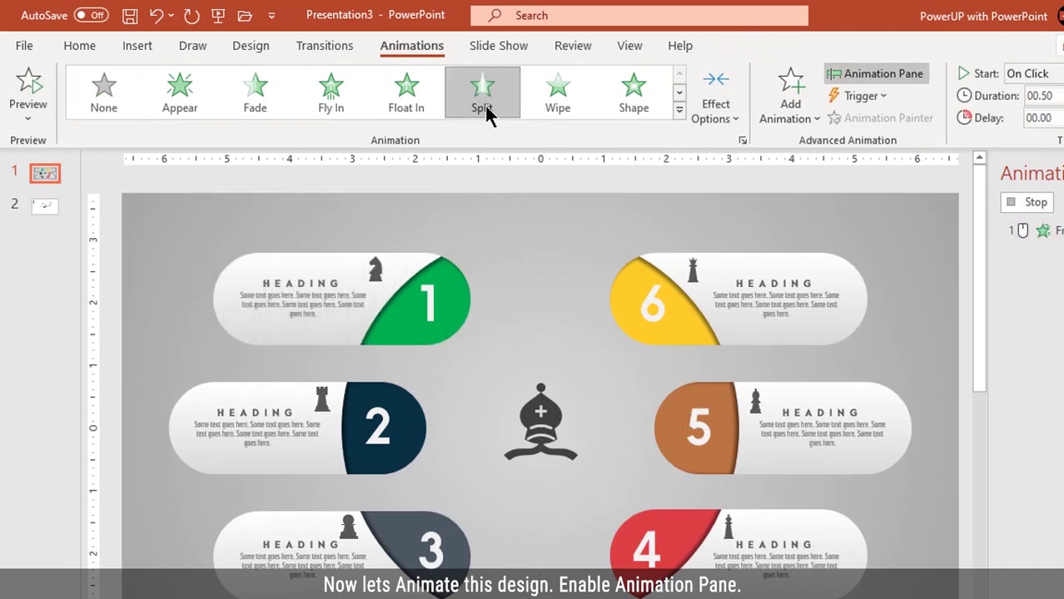
left_click(721, 117)
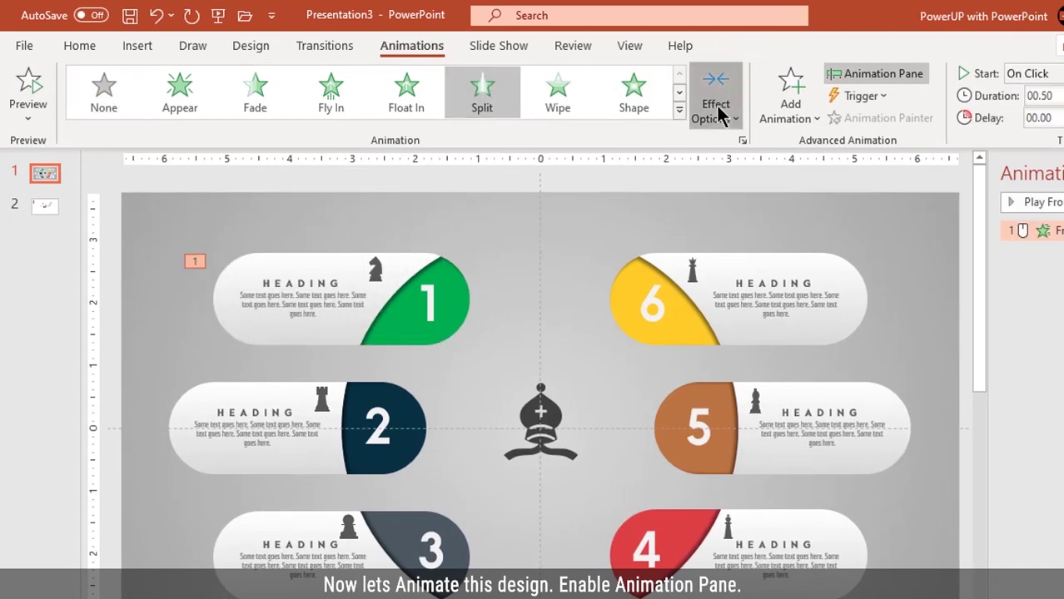
left_click(750, 223)
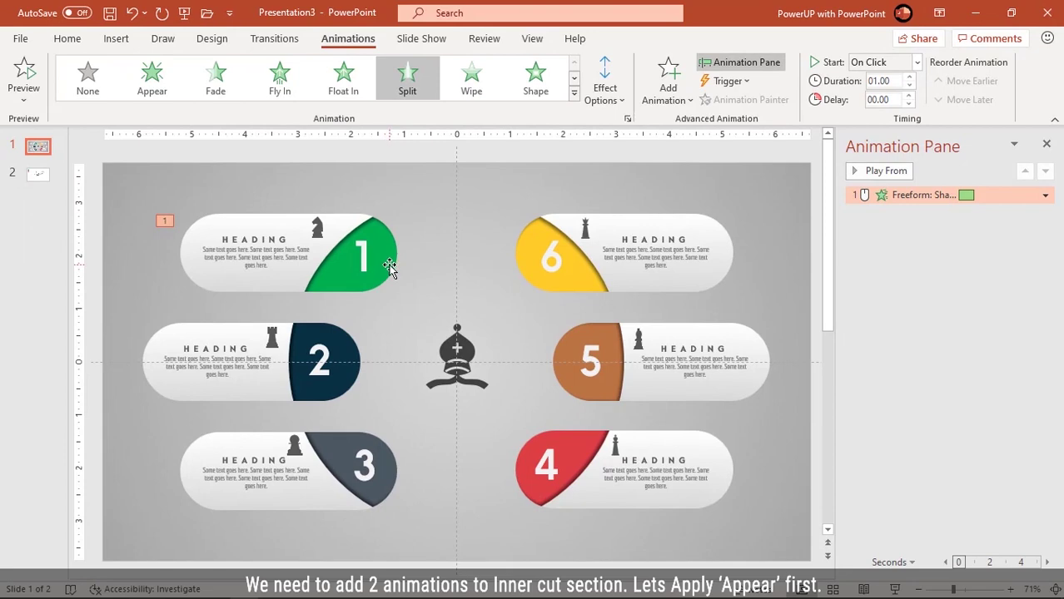
Apply an Appear entrance to pill 1's green shape, starting After Previous
left_click(389, 267)
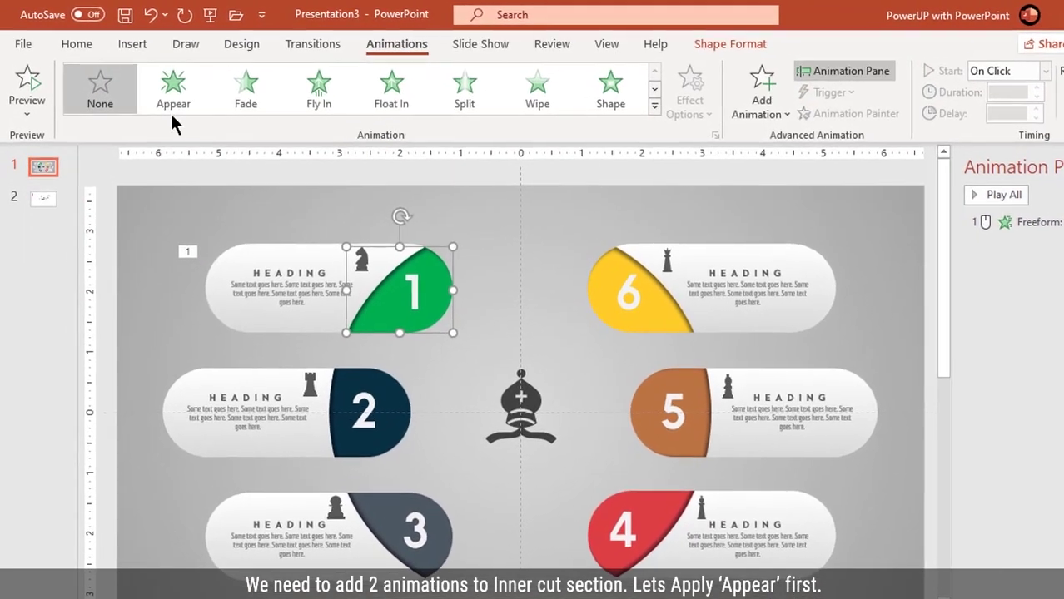
left_click(152, 90)
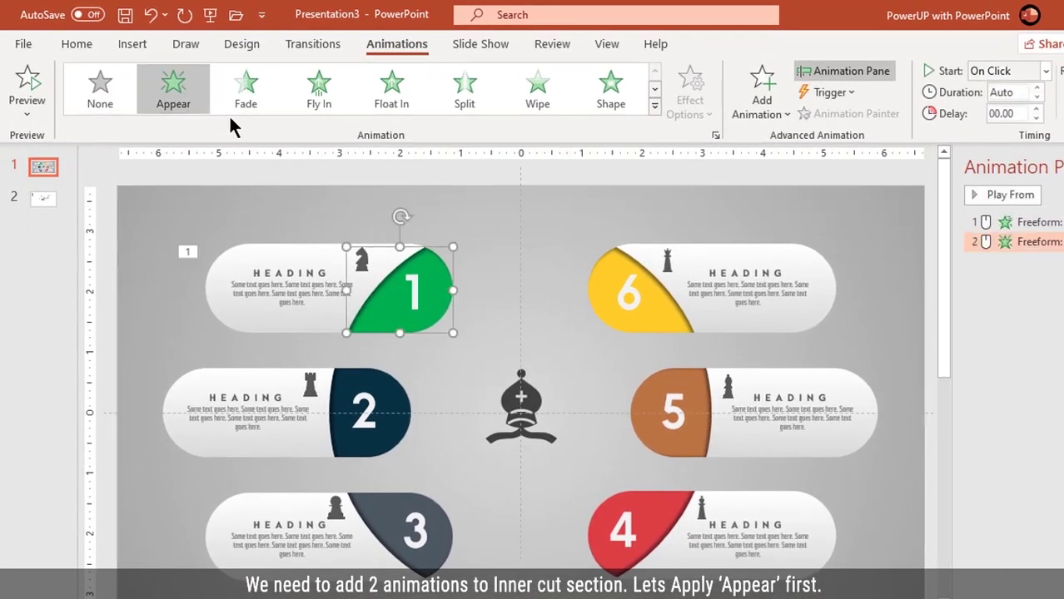
left_click(890, 70)
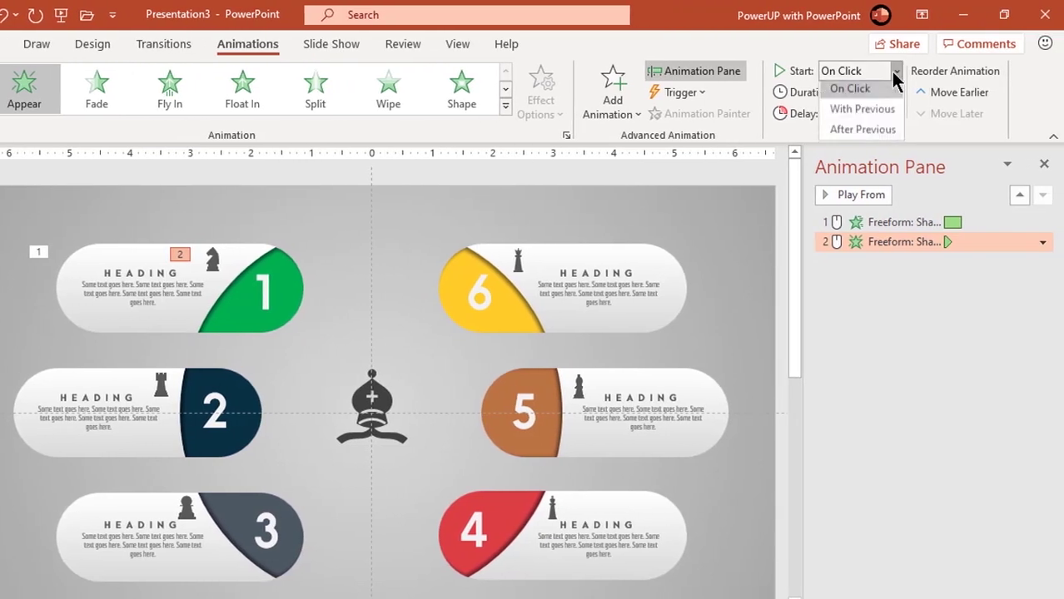
left_click(865, 134)
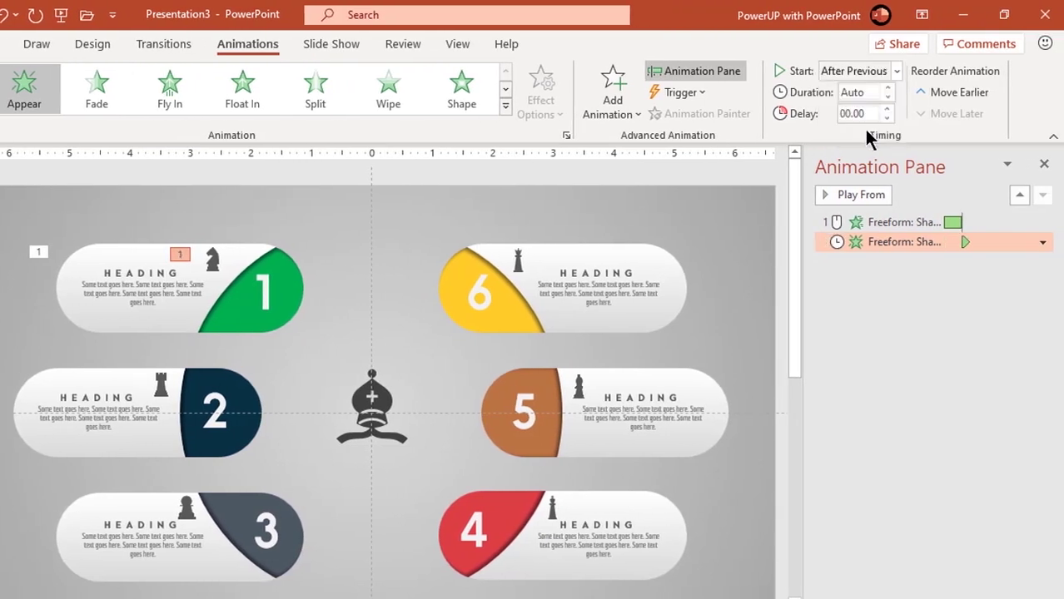
left_click(288, 260)
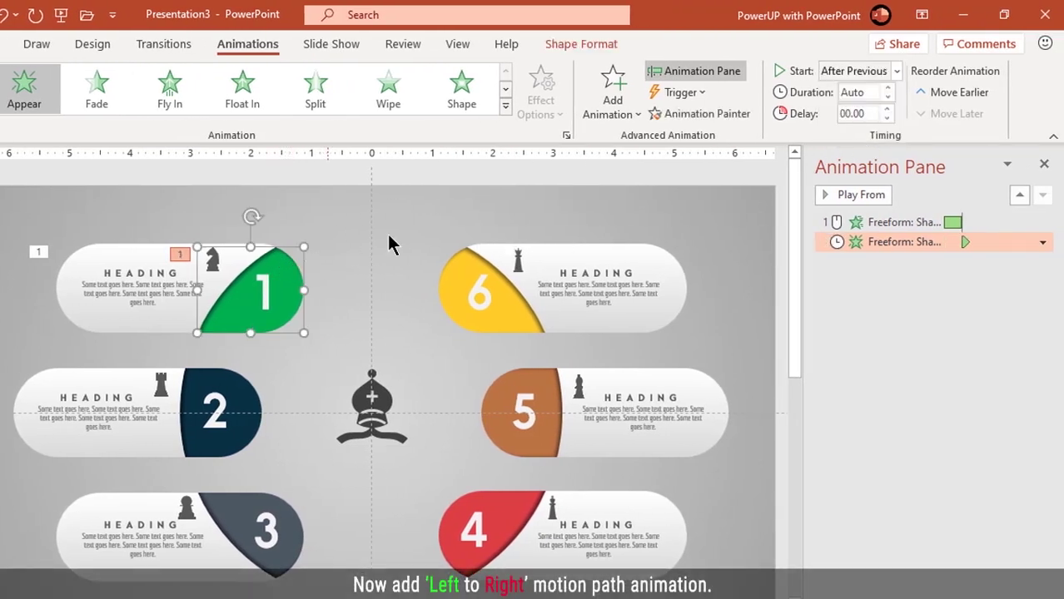
left_click(601, 117)
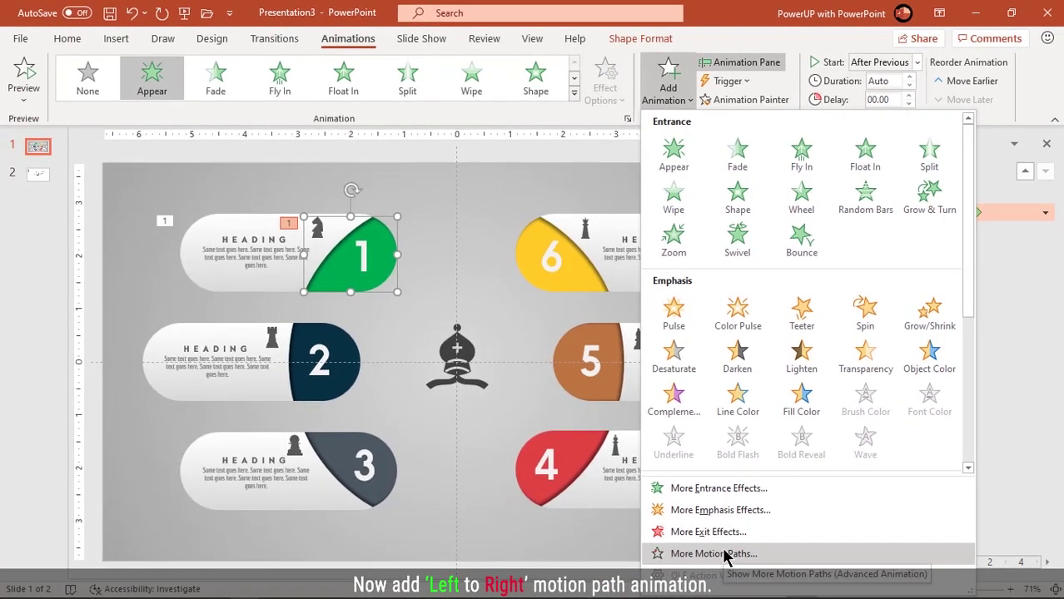
Add a Right motion path to the green shape, starting further left and ending at the number 1 position
left_click(726, 557)
scroll(648, 287, "down", 3)
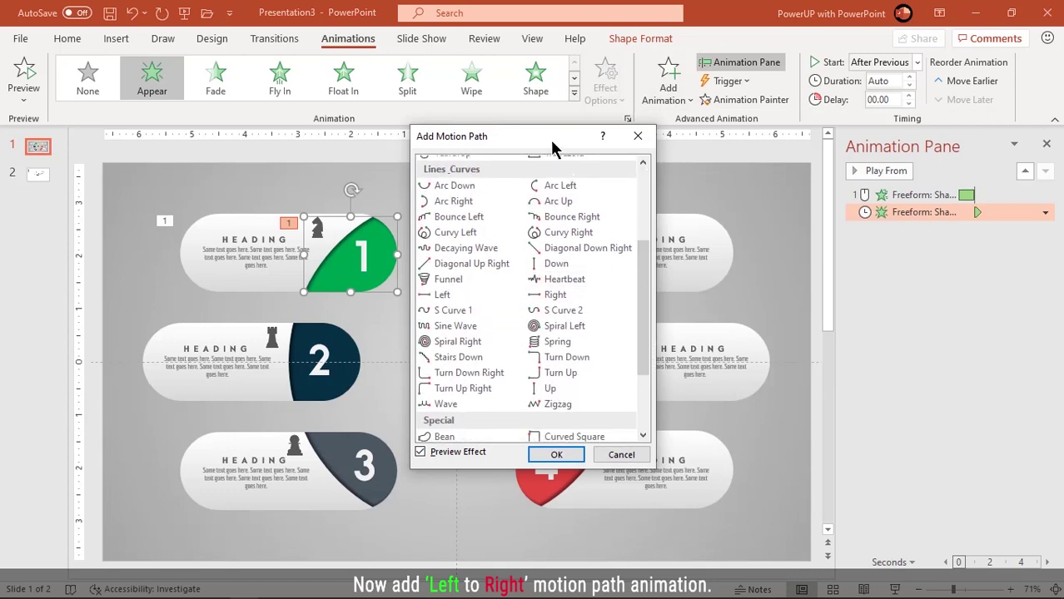
left_click_drag(553, 138, 928, 154)
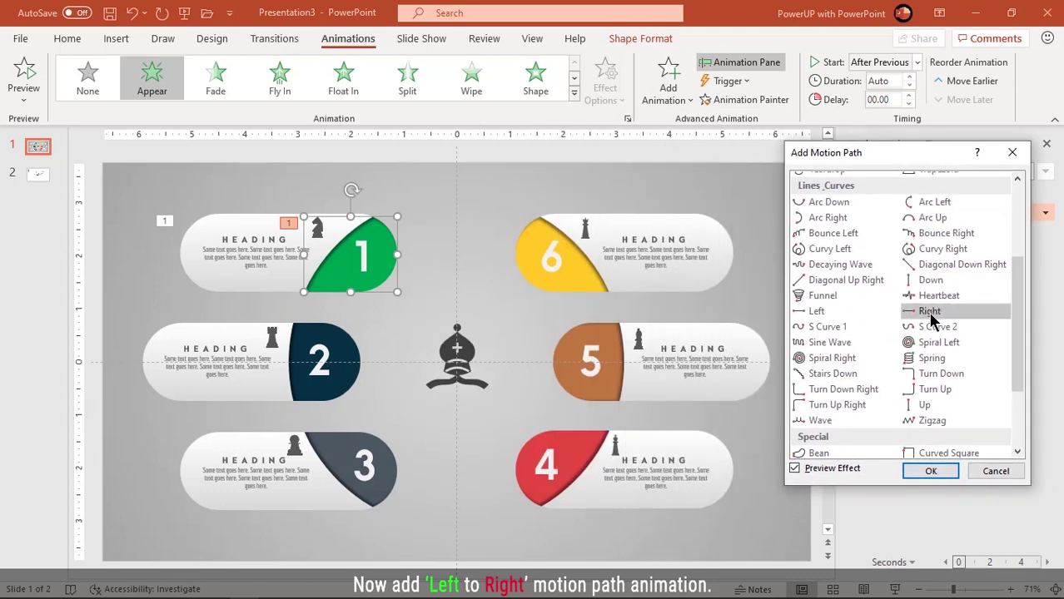
left_click(929, 313)
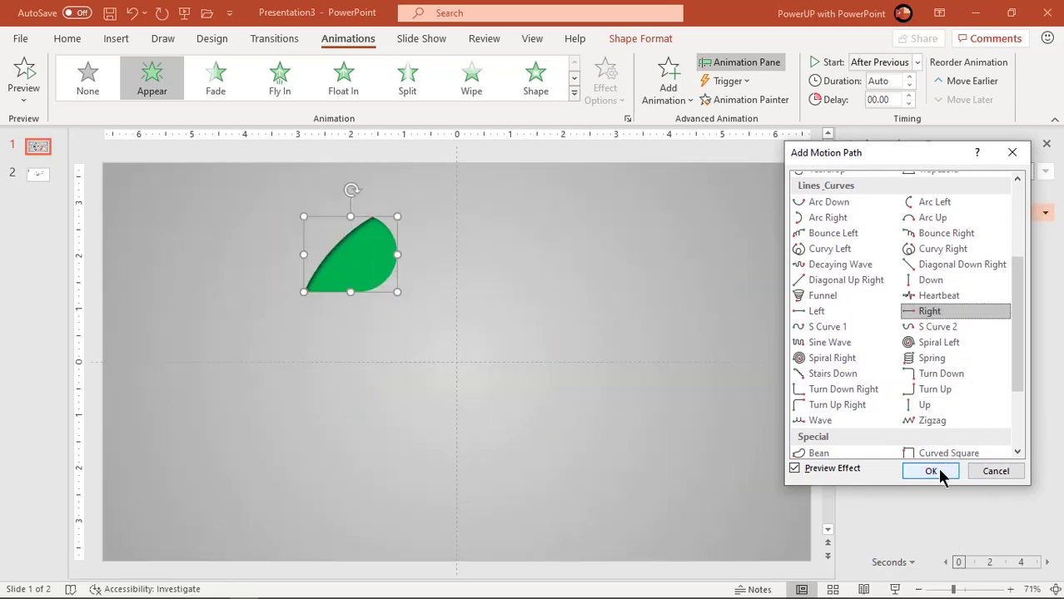
left_click(940, 470)
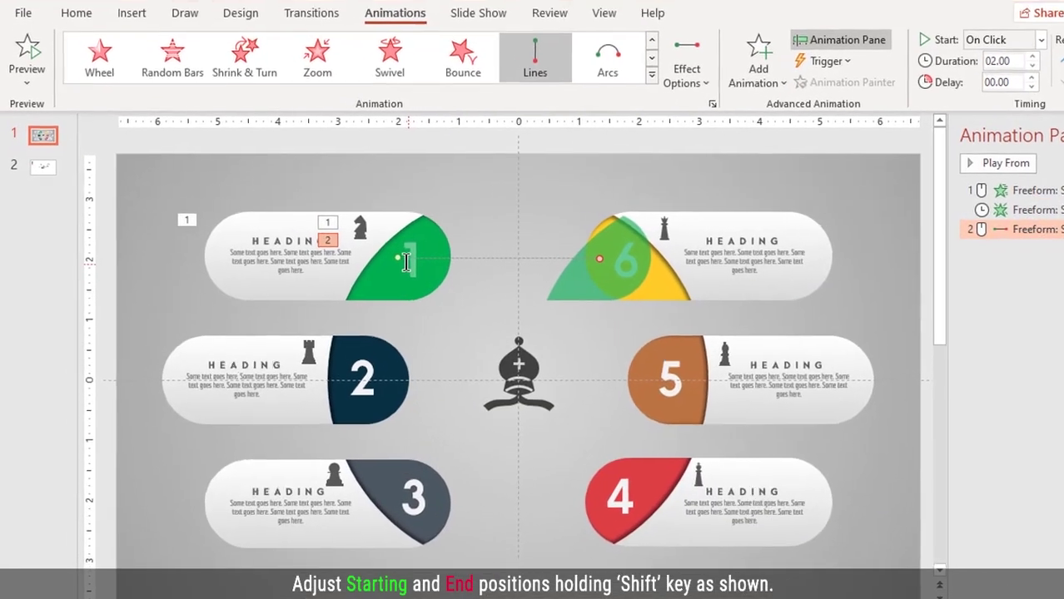
left_click_drag(408, 261, 304, 263)
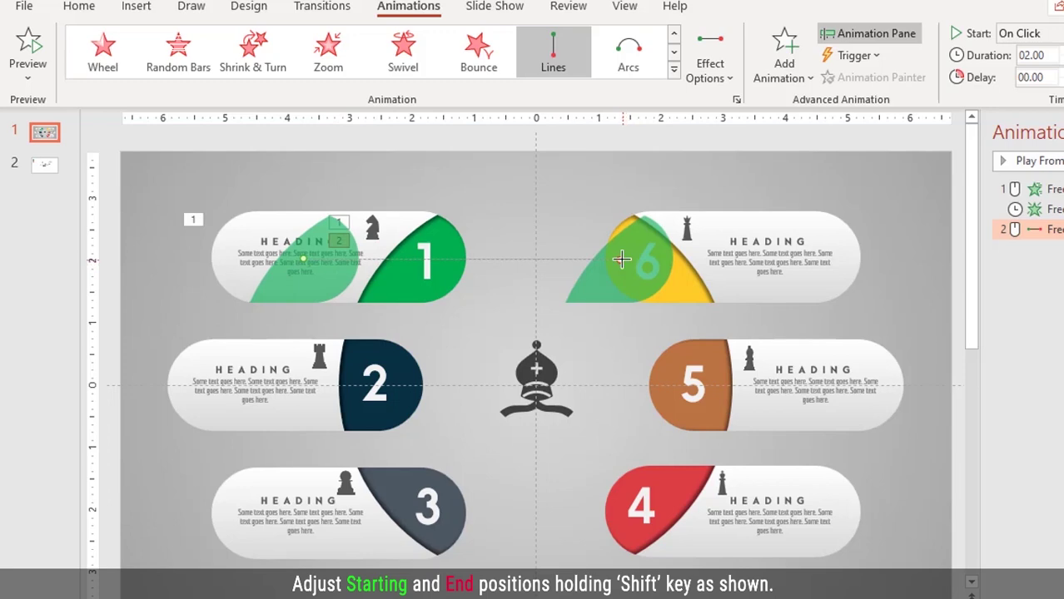
left_click_drag(622, 259, 414, 267)
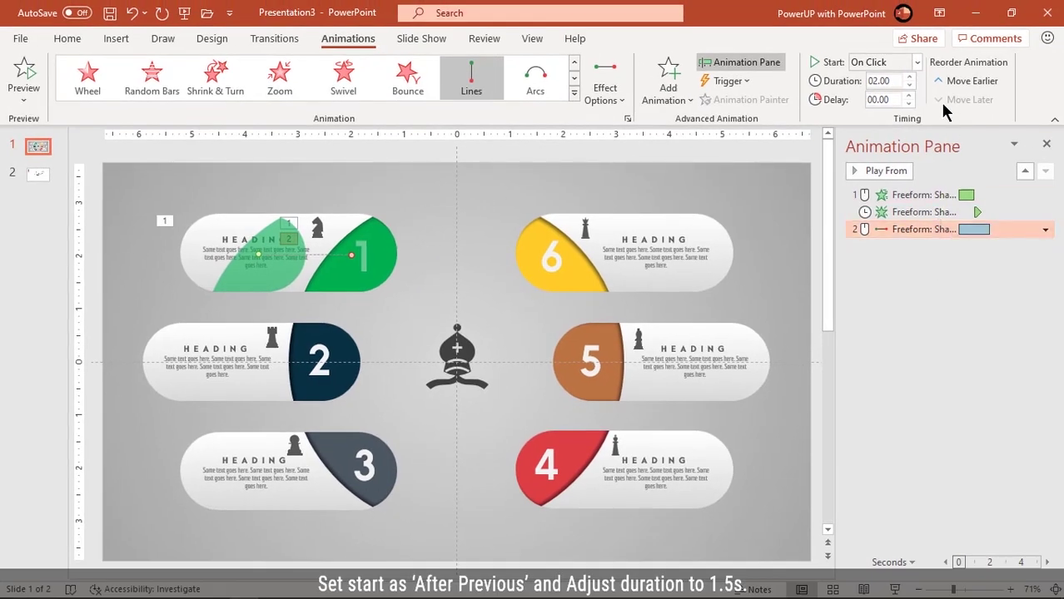
Set the motion path to start After Previous with a 1.50-second duration, previewing the sequence
left_click(916, 63)
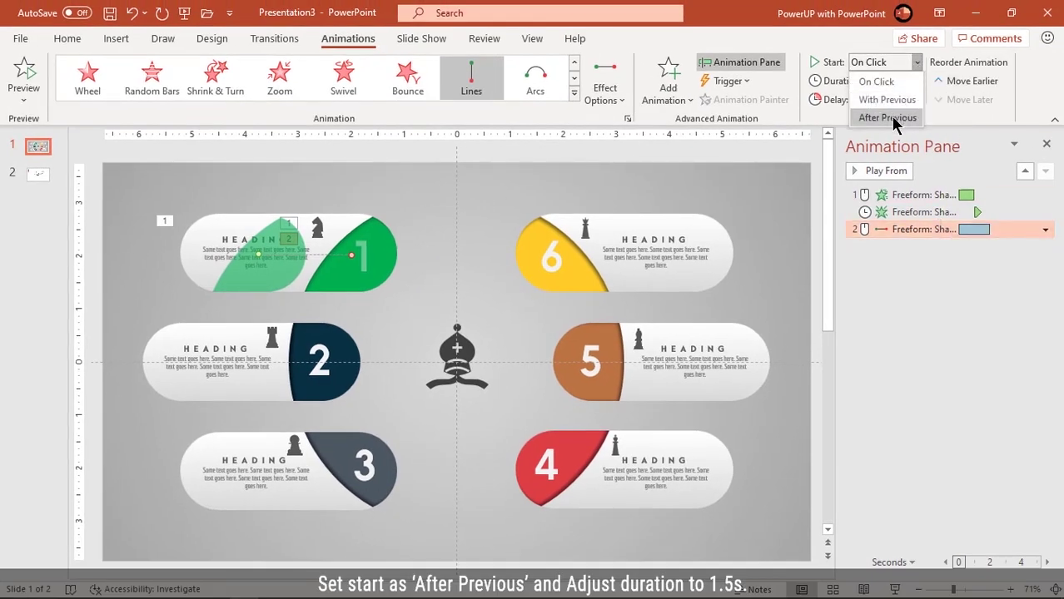
left_click(888, 117)
left_click(907, 194)
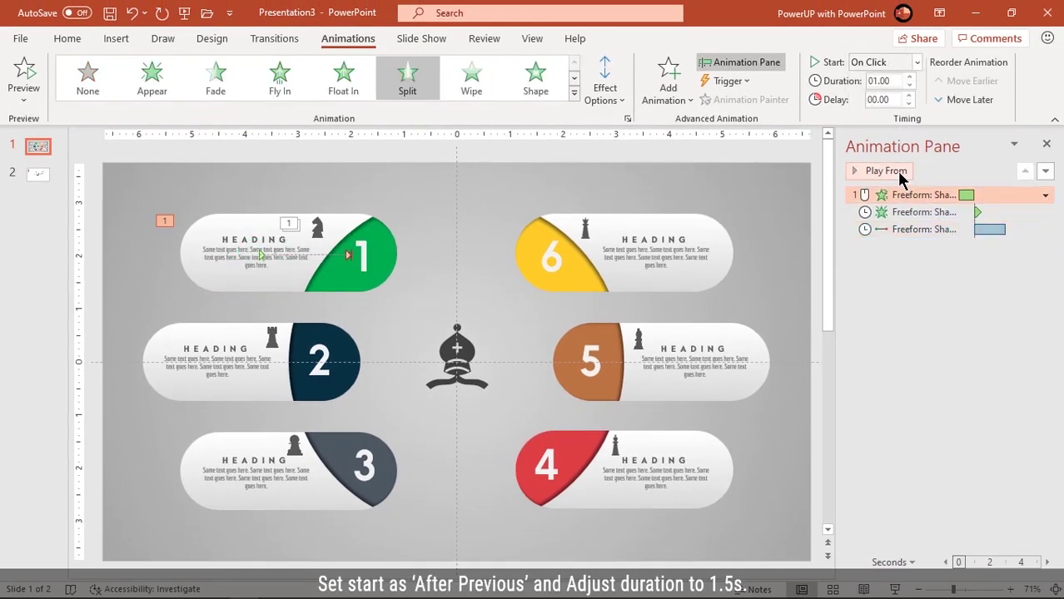
left_click(885, 171)
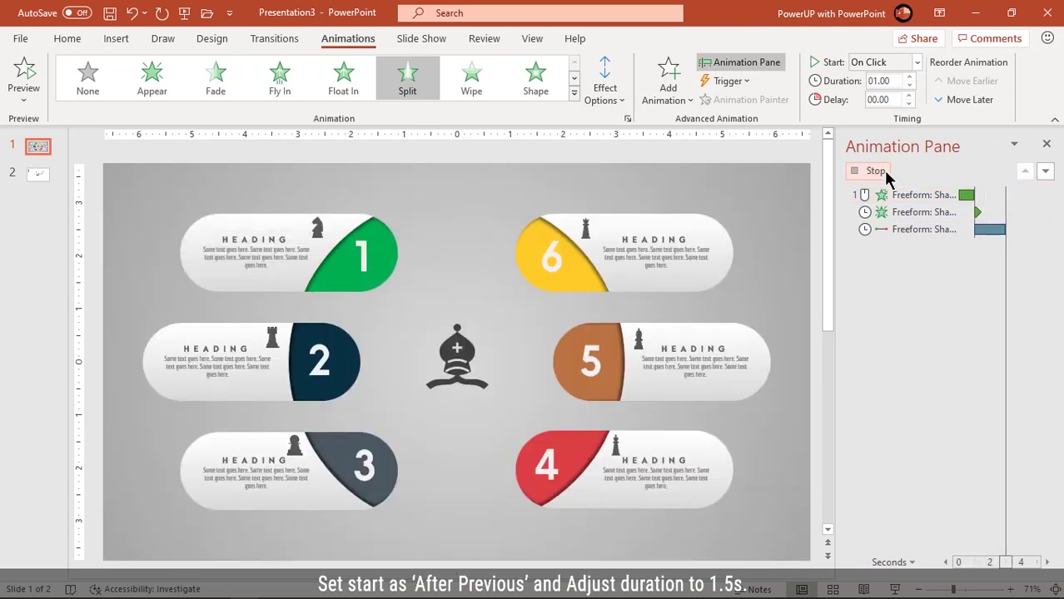
left_click(948, 229)
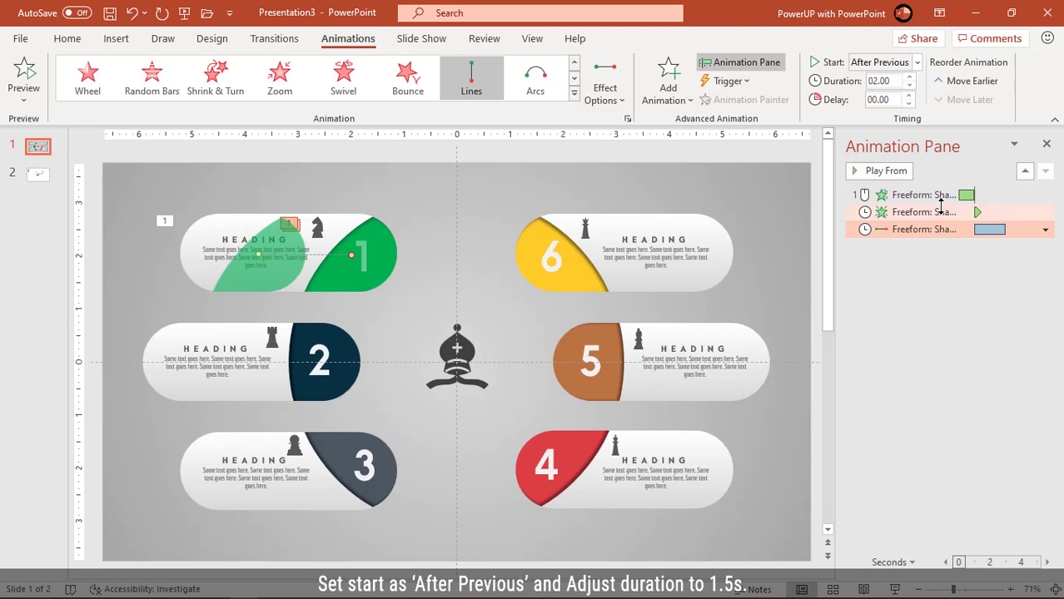
left_click(910, 86)
left_click(909, 86)
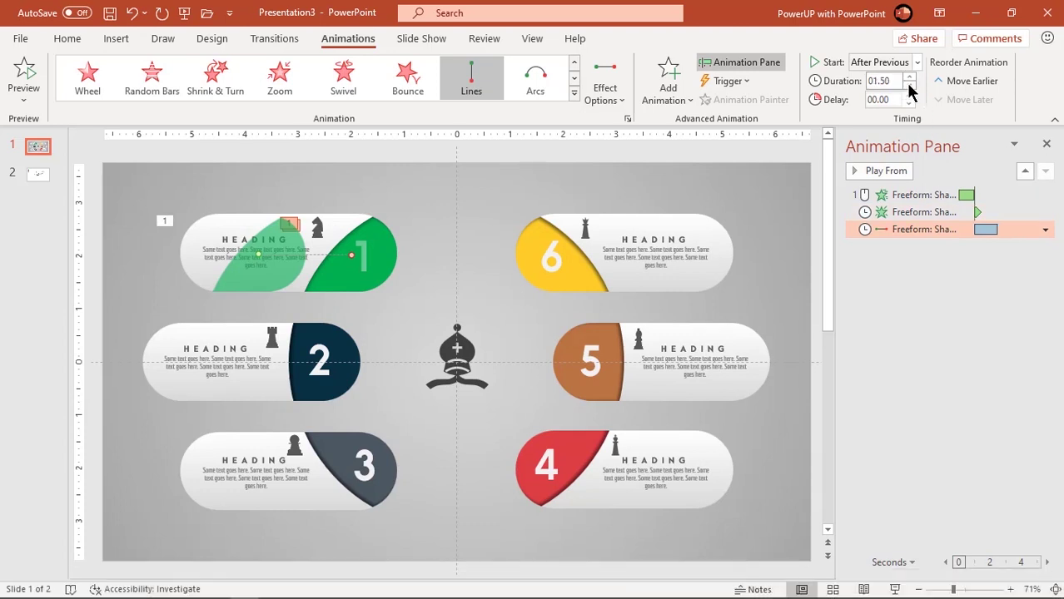
left_click(1045, 230)
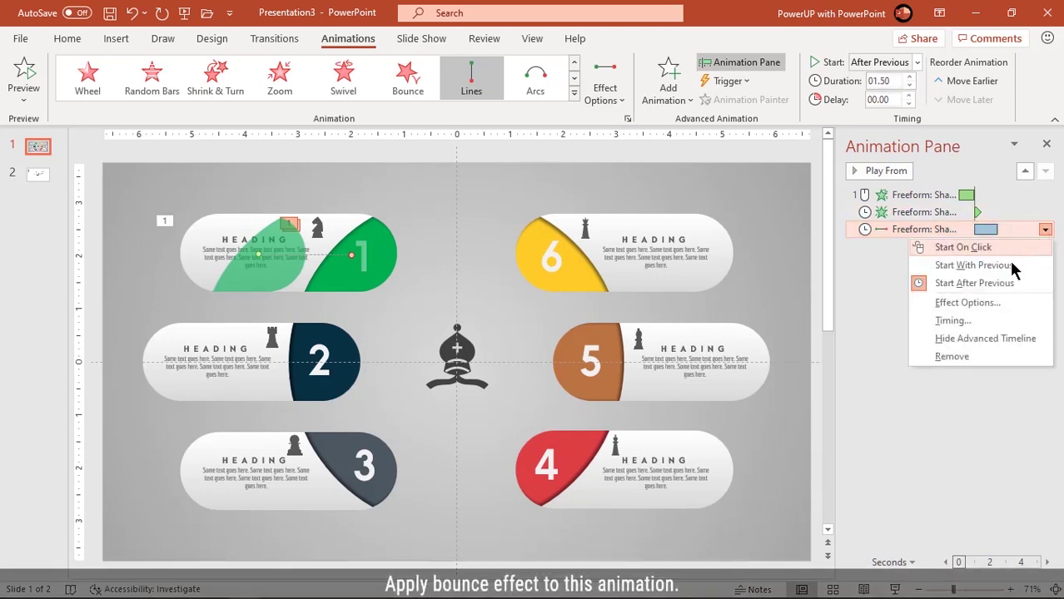
In the Right path's Effect Options, set a 0.75-second smooth start and about 0.99-second bounce end
left_click(967, 302)
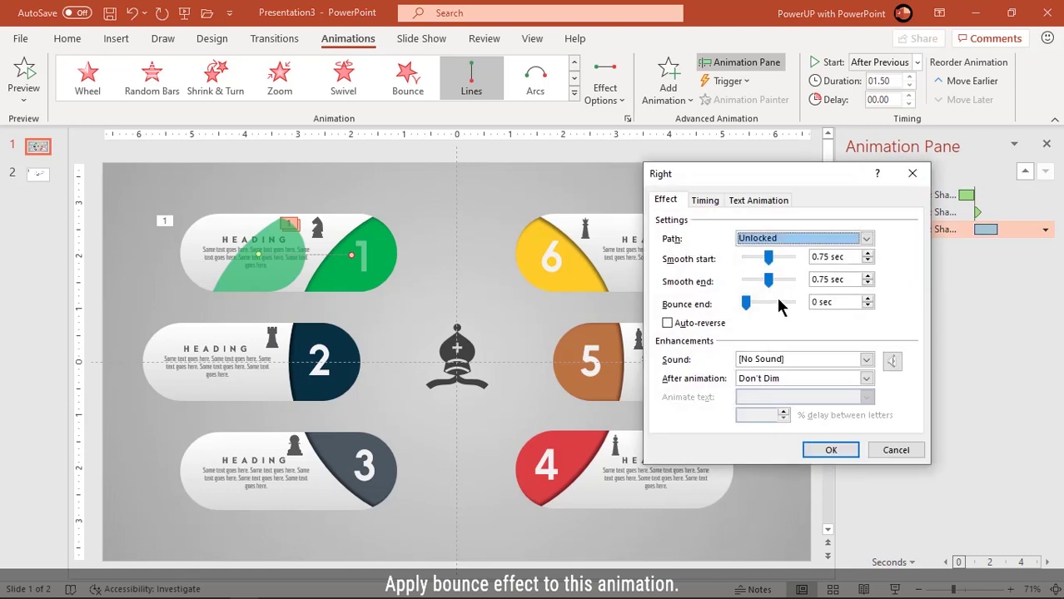
left_click(779, 304)
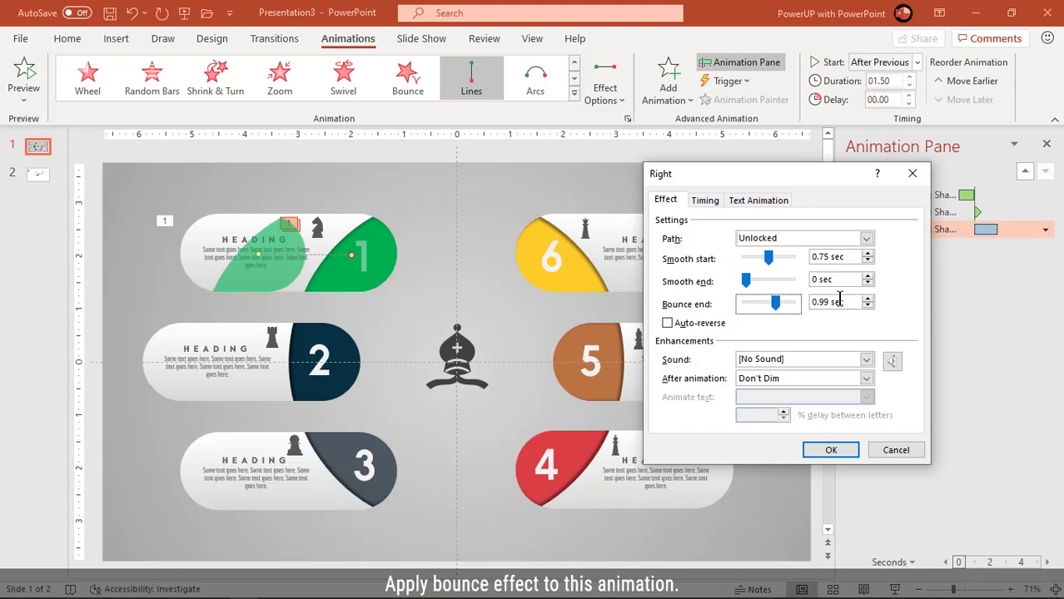
left_click_drag(855, 302, 816, 306)
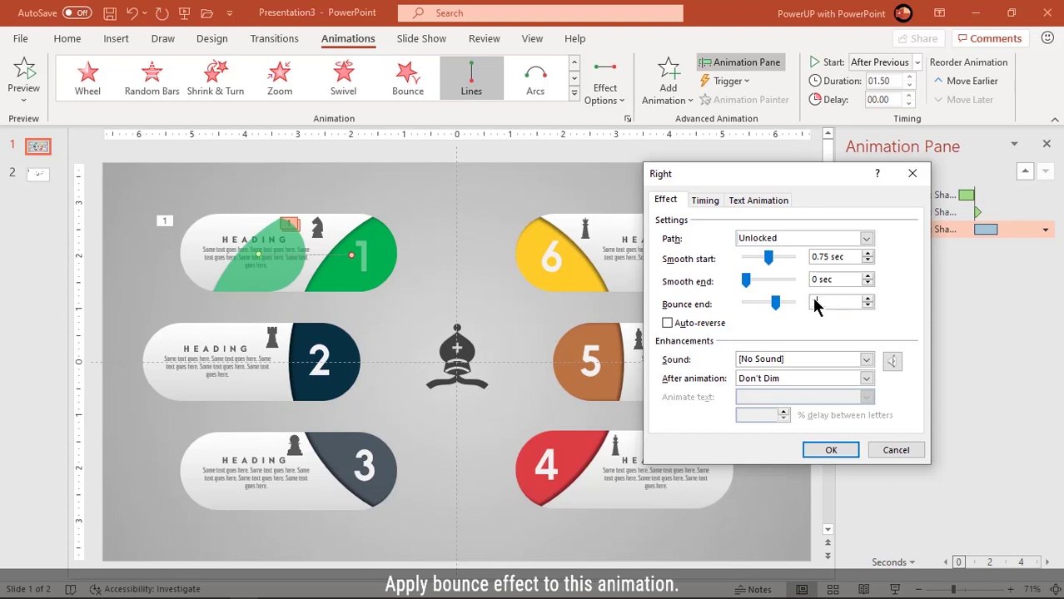
type("1")
key("Return")
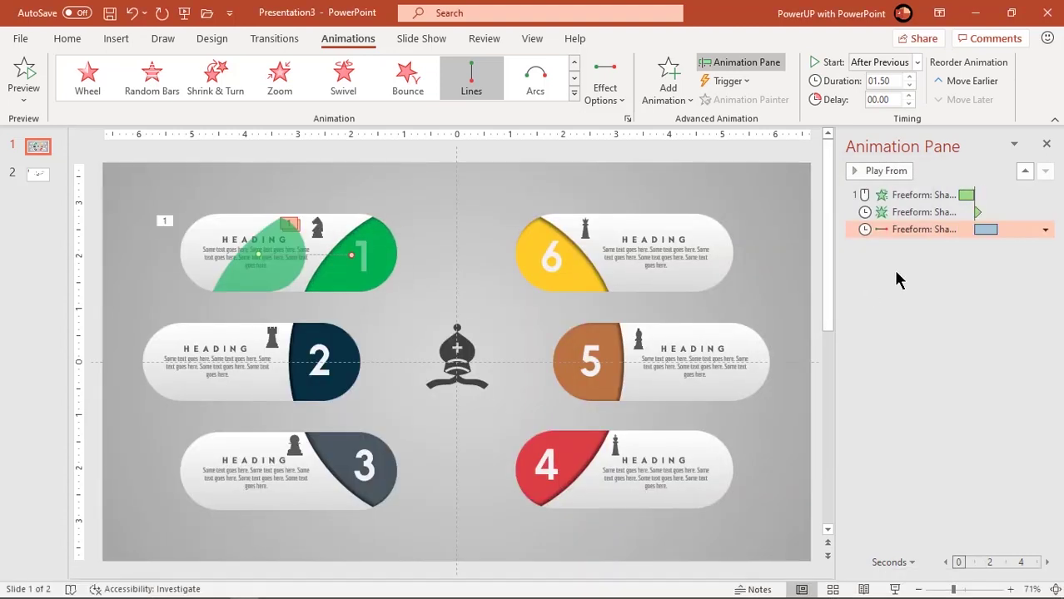
left_click(404, 266)
Give the number 1 a Zoom entrance starting After Previous
left_click(374, 234)
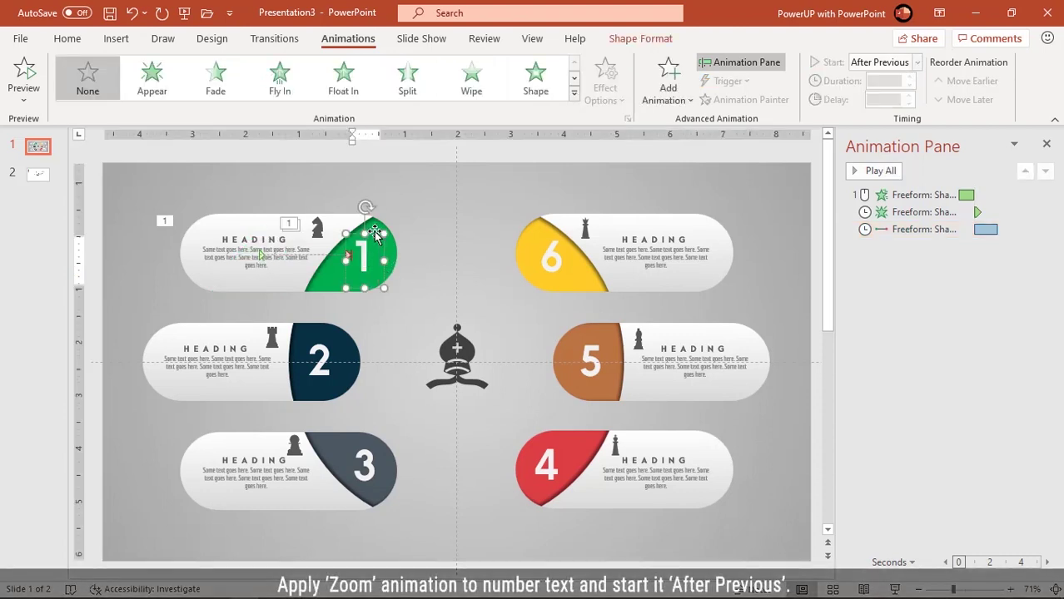
left_click(574, 92)
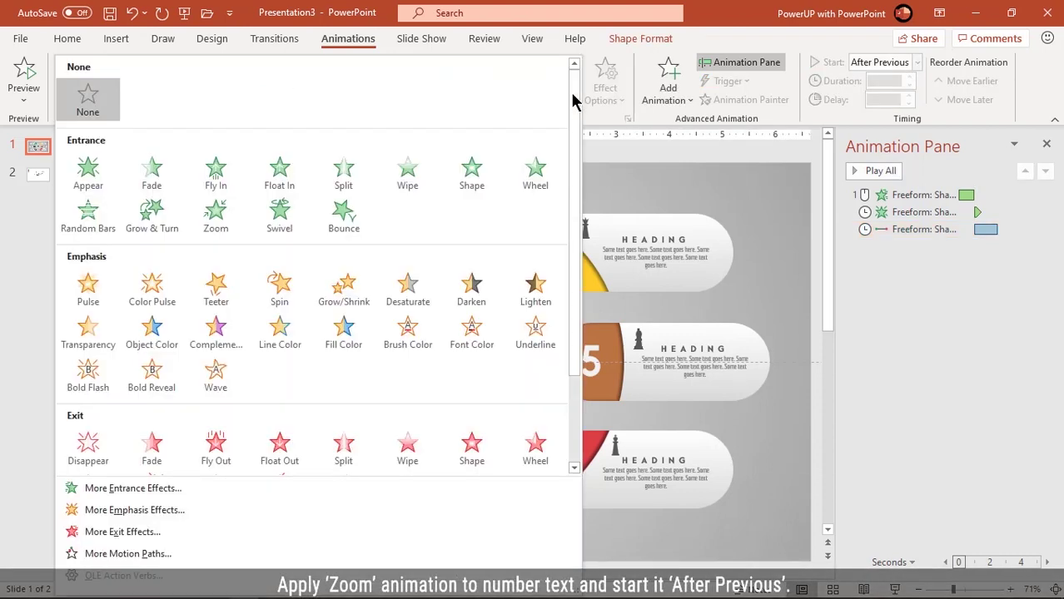
left_click(222, 215)
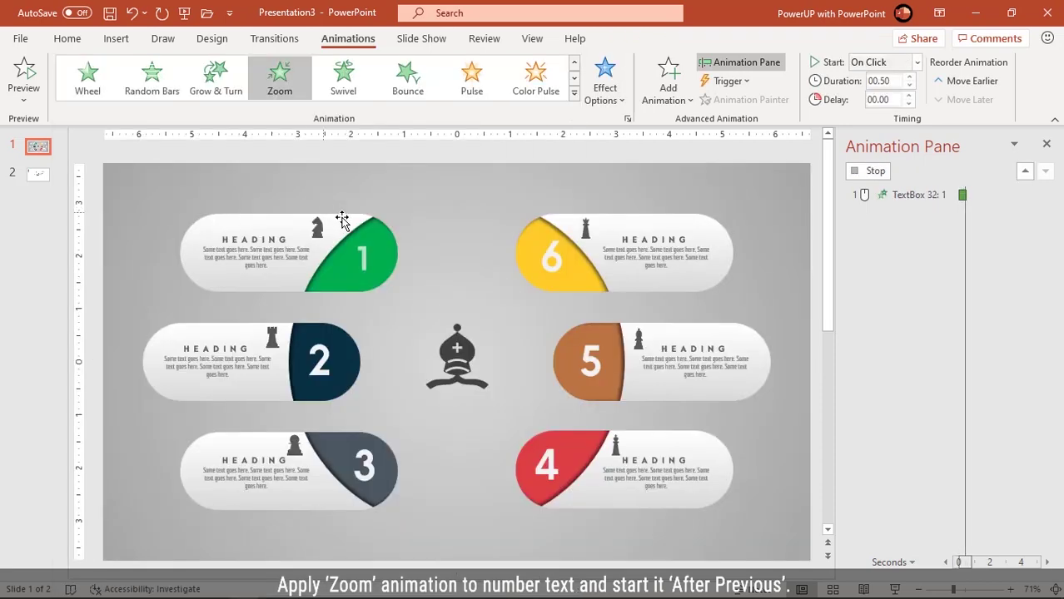
left_click(917, 62)
left_click(884, 117)
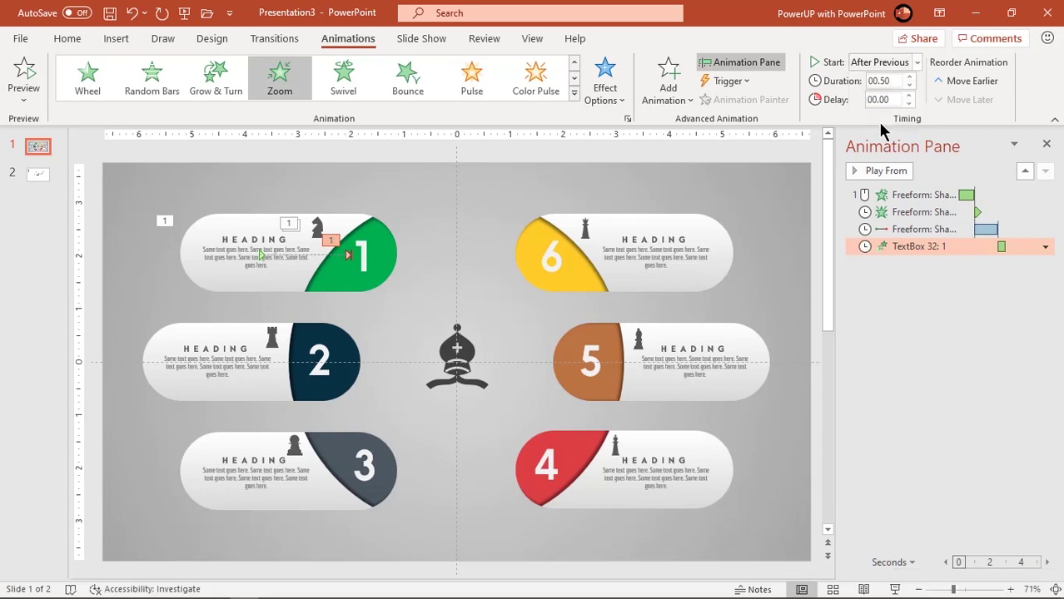
Give the knight icon and first heading a Zoom entrance starting After Previous
left_click(318, 226)
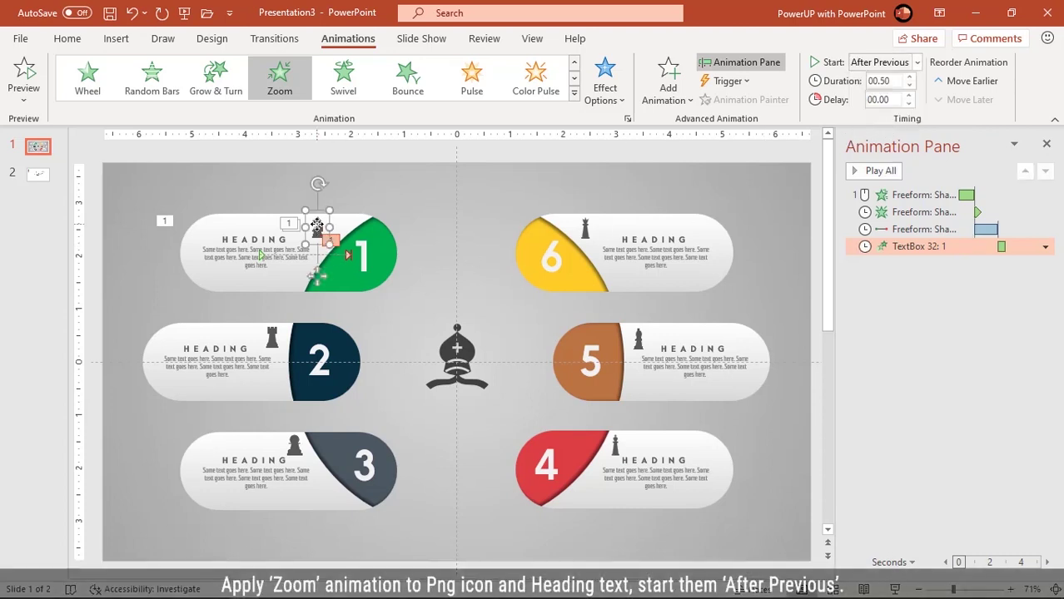
left_click(258, 240, "shift")
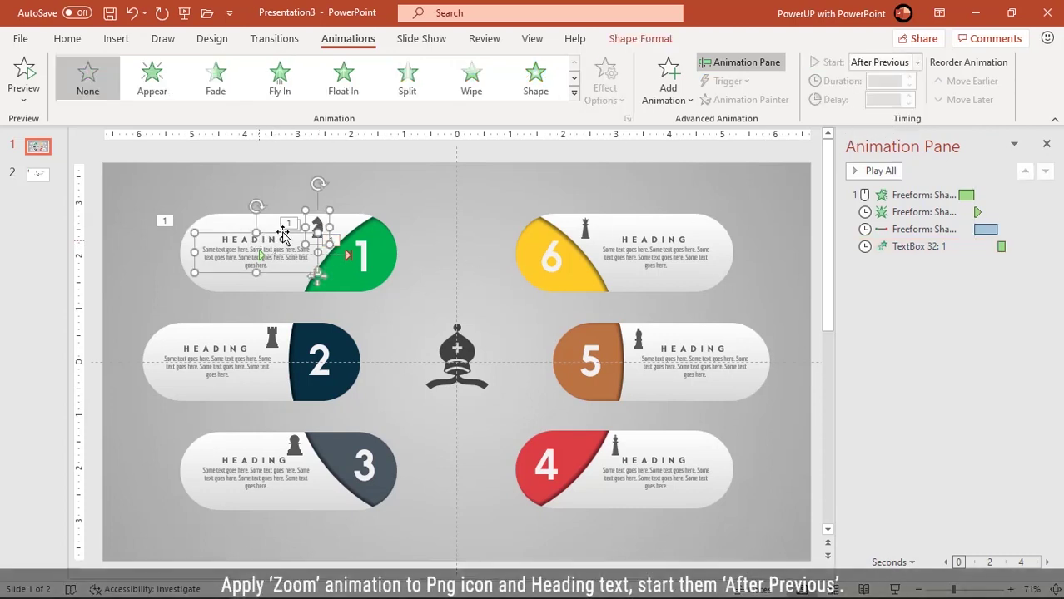
left_click(575, 93)
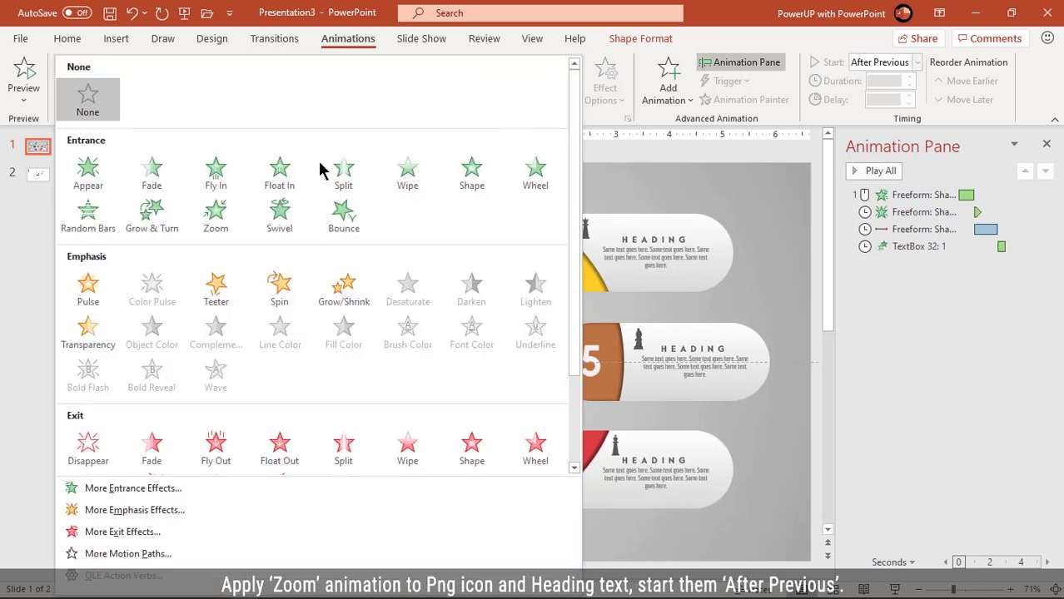
left_click(224, 206)
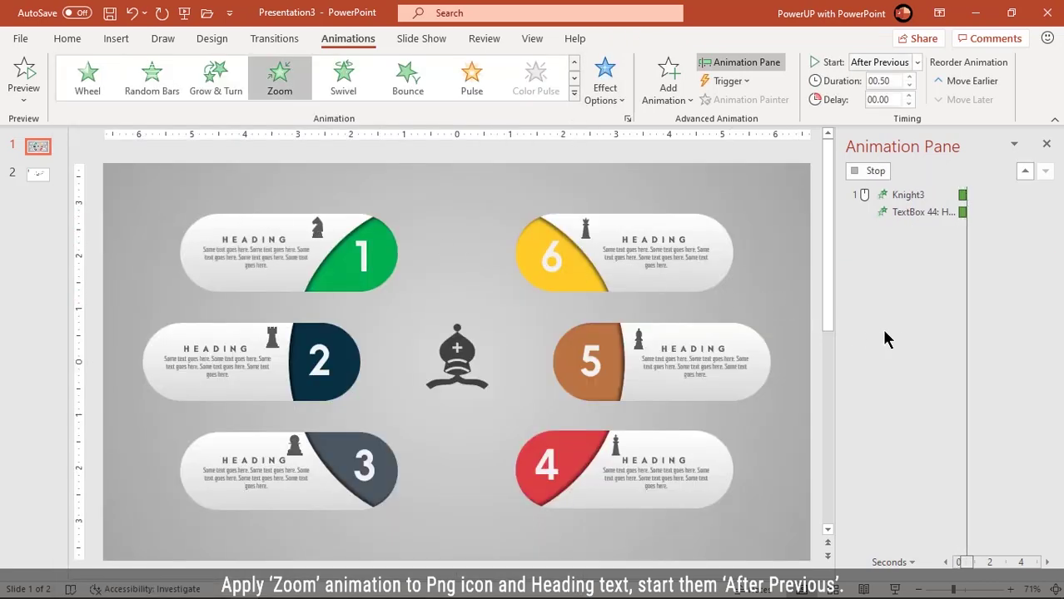
left_click(910, 263)
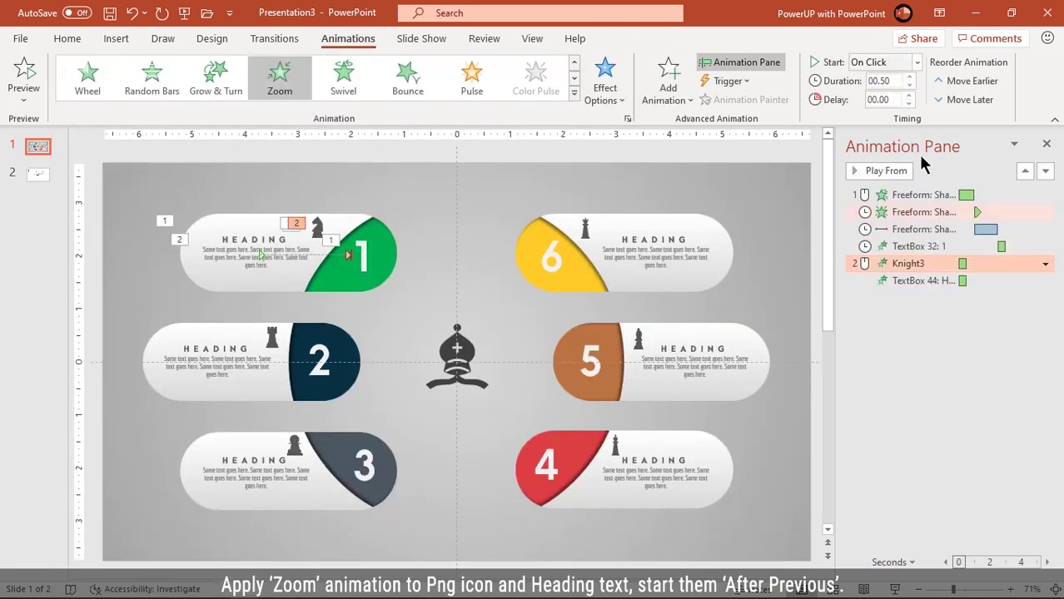
left_click(917, 62)
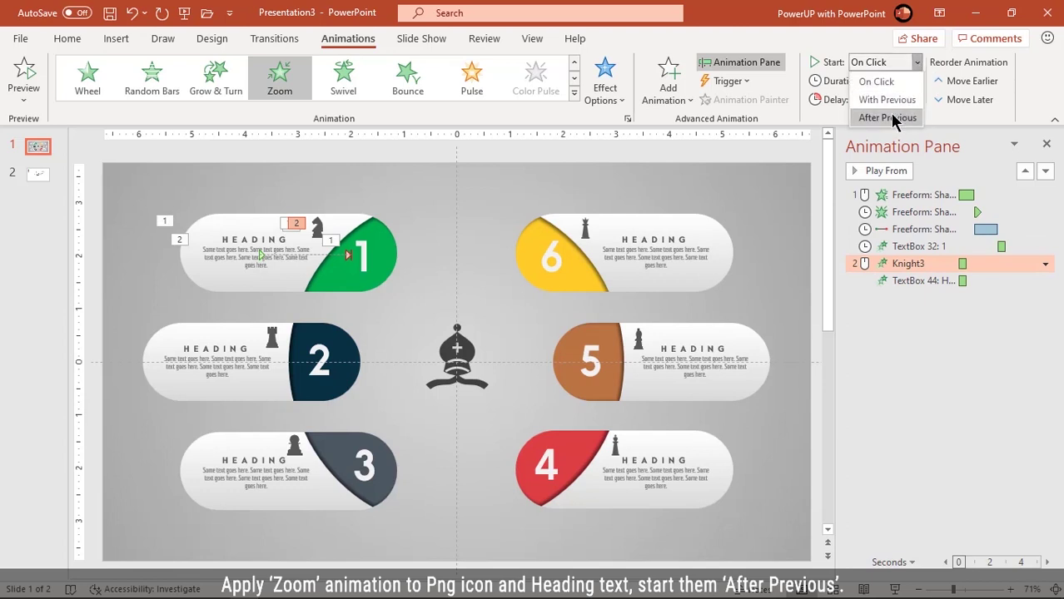
left_click(883, 115)
left_click(913, 327)
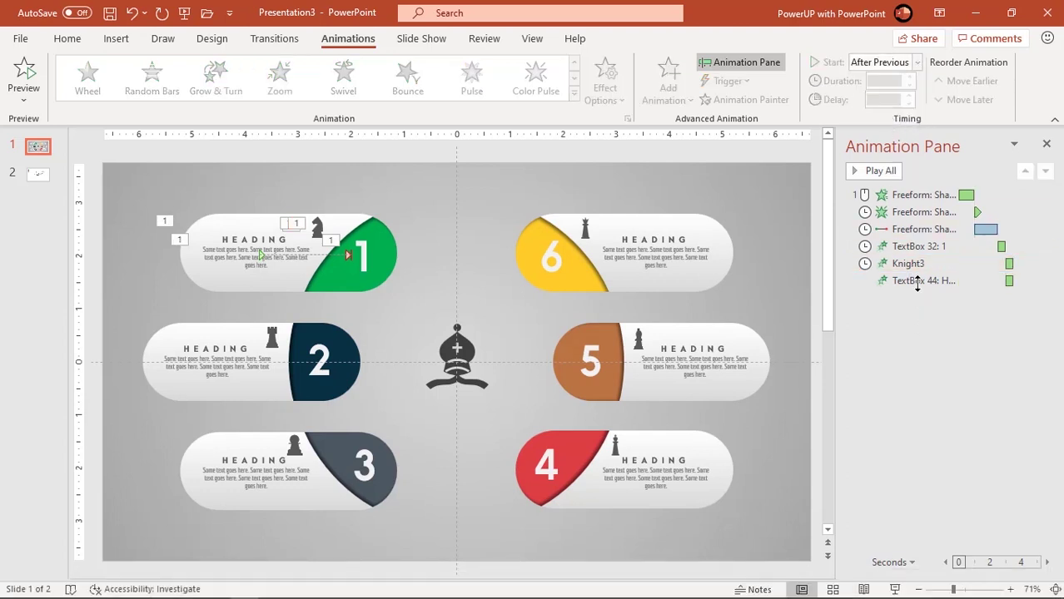
left_click(909, 196)
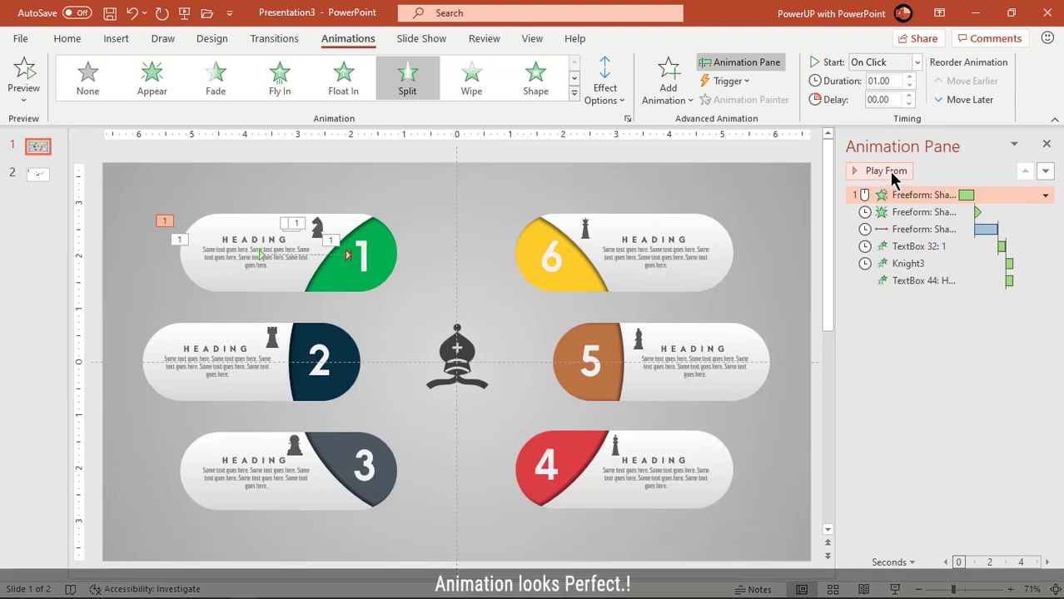
left_click(891, 173)
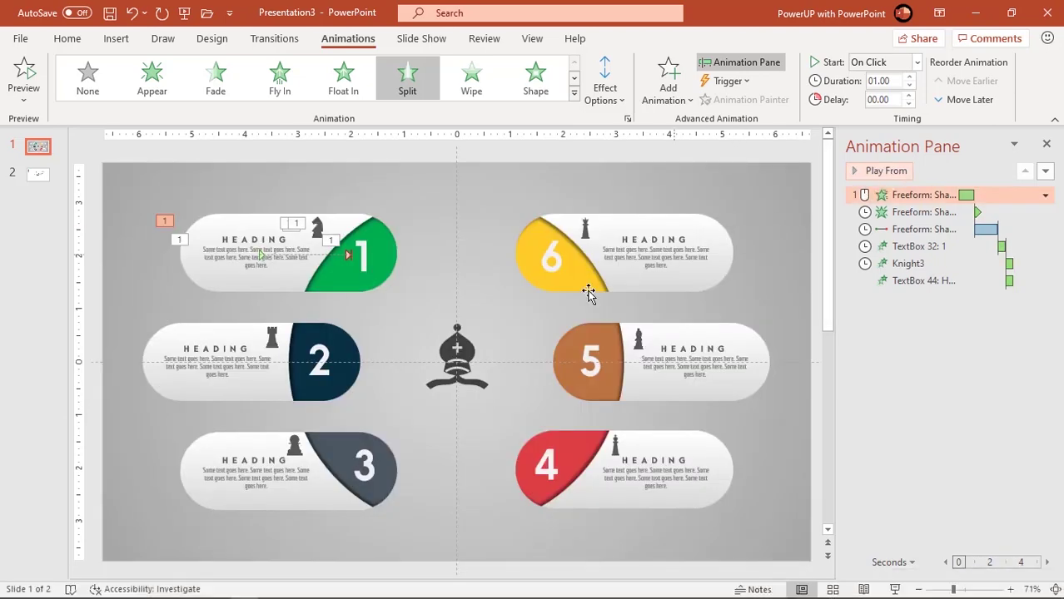
Paint capsule 1's pill and green-segment animations onto capsule 2's pill and dark 2 segment
left_click(246, 223)
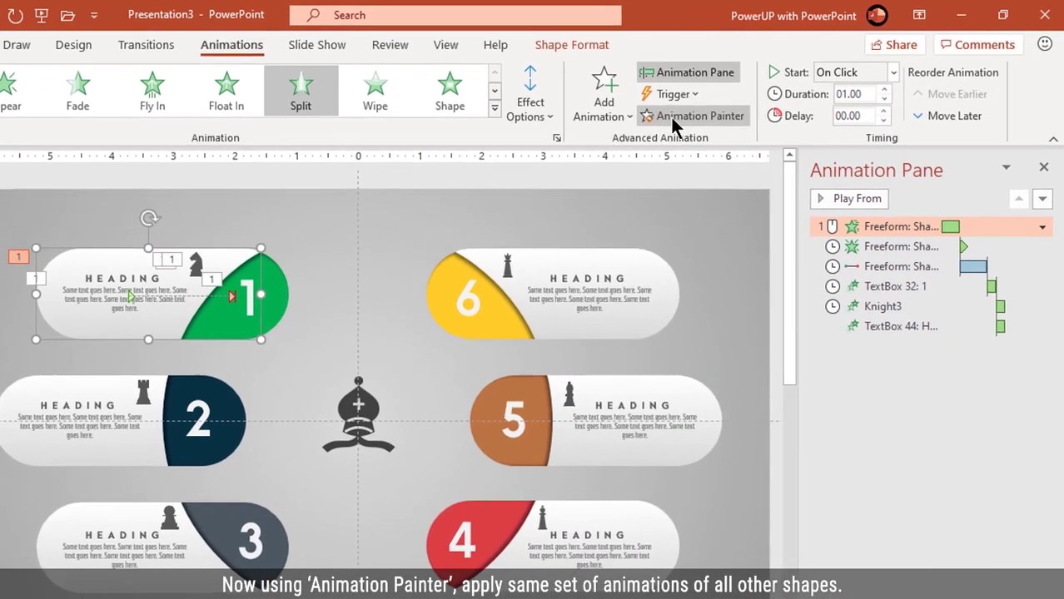
left_click(743, 100)
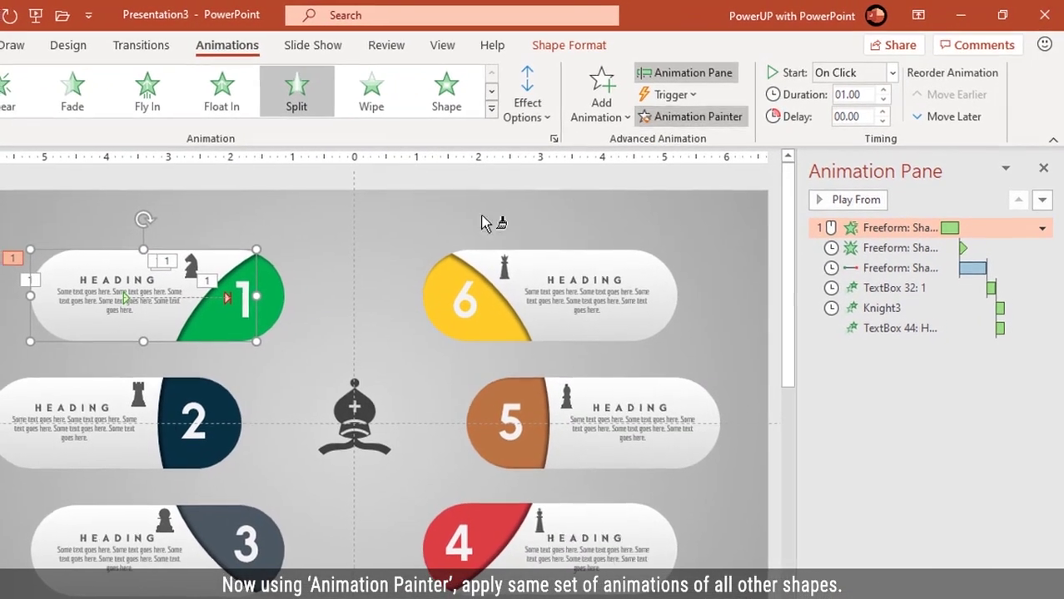
left_click(209, 336)
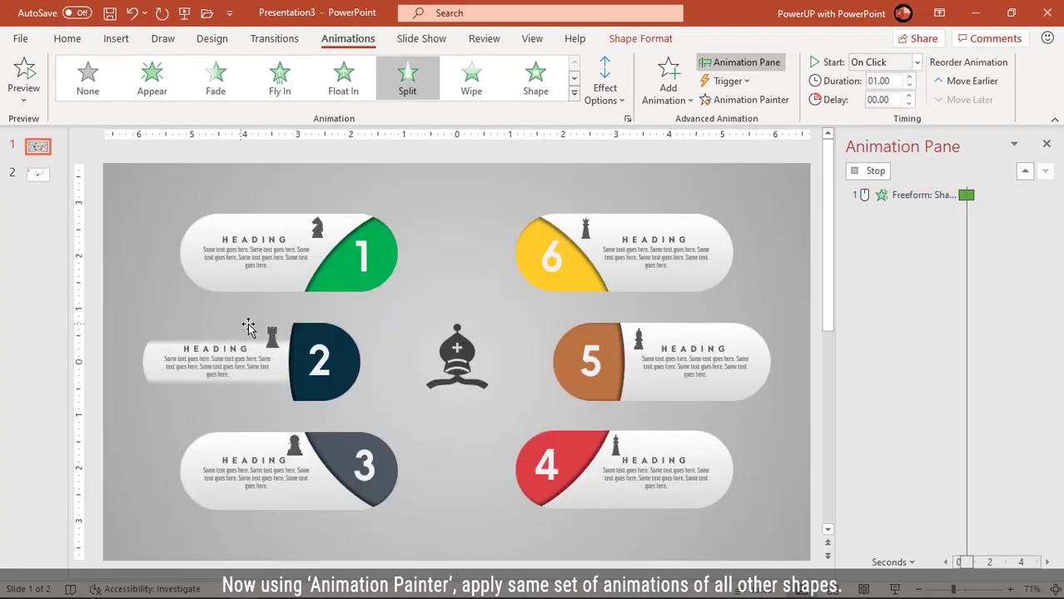
left_click(389, 262)
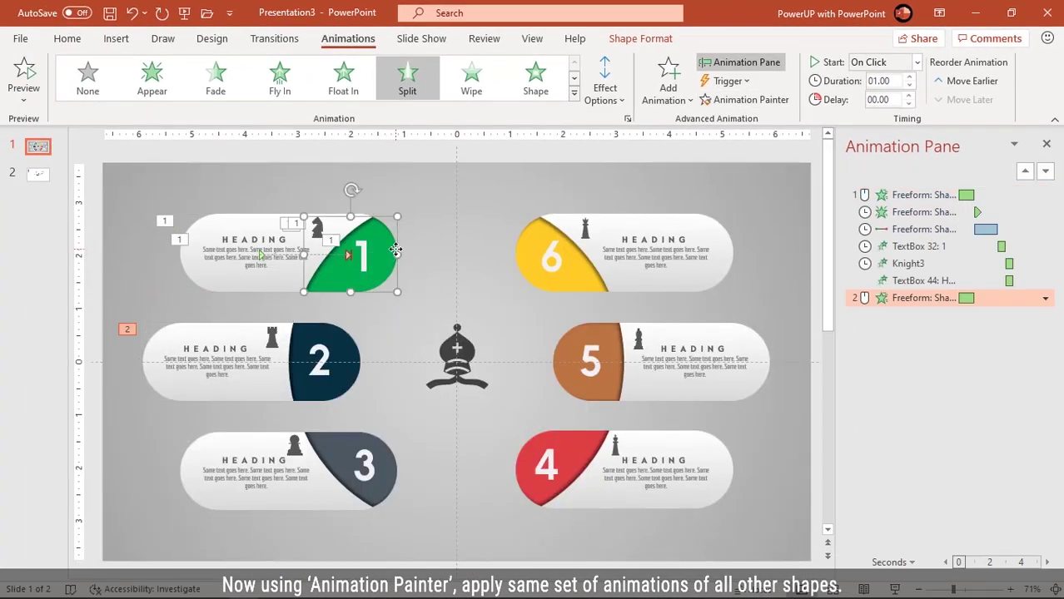
left_click(744, 101)
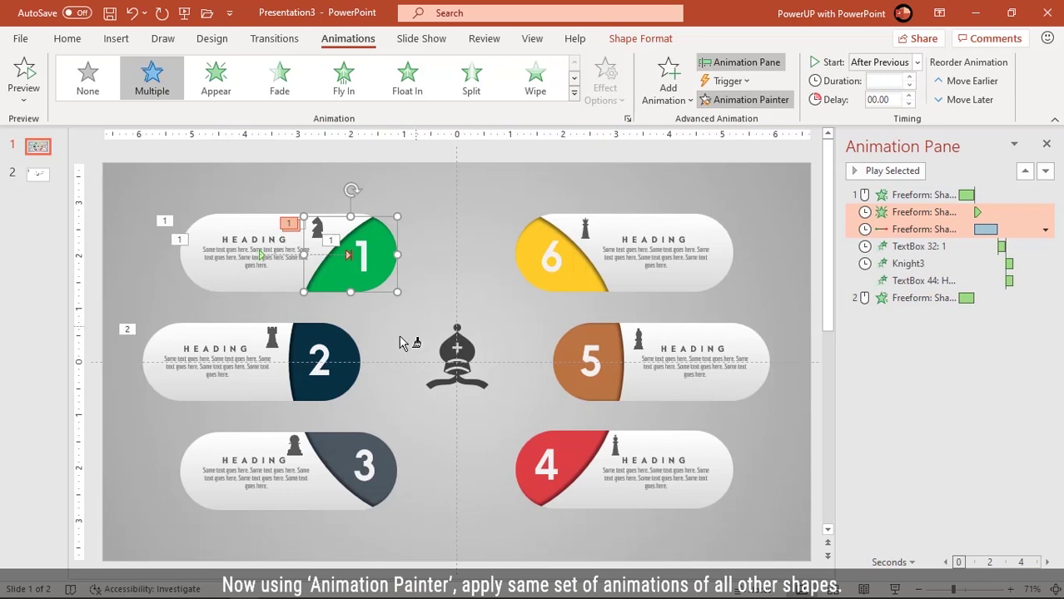
left_click(353, 366)
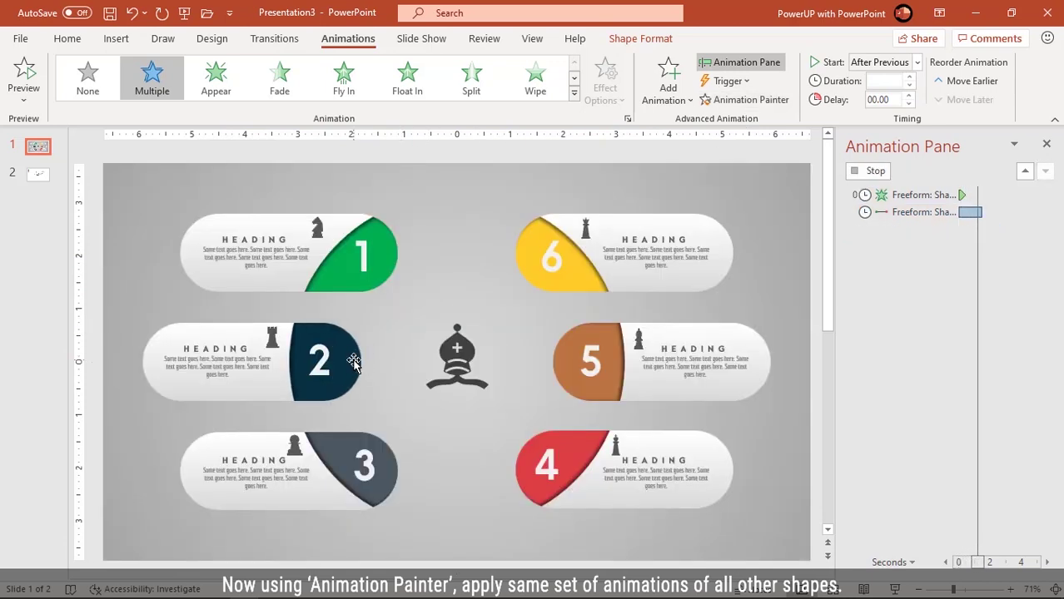
Paint the number, knight and heading zoom animations onto number 2, the rook and capsule 2's heading
left_click(366, 249)
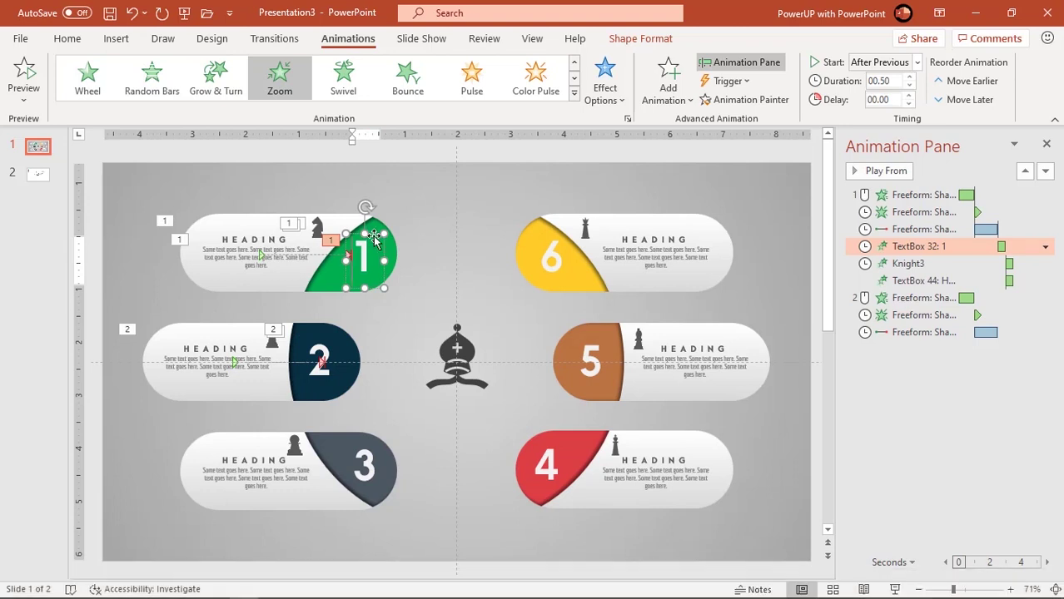
left_click(372, 237)
left_click(722, 105)
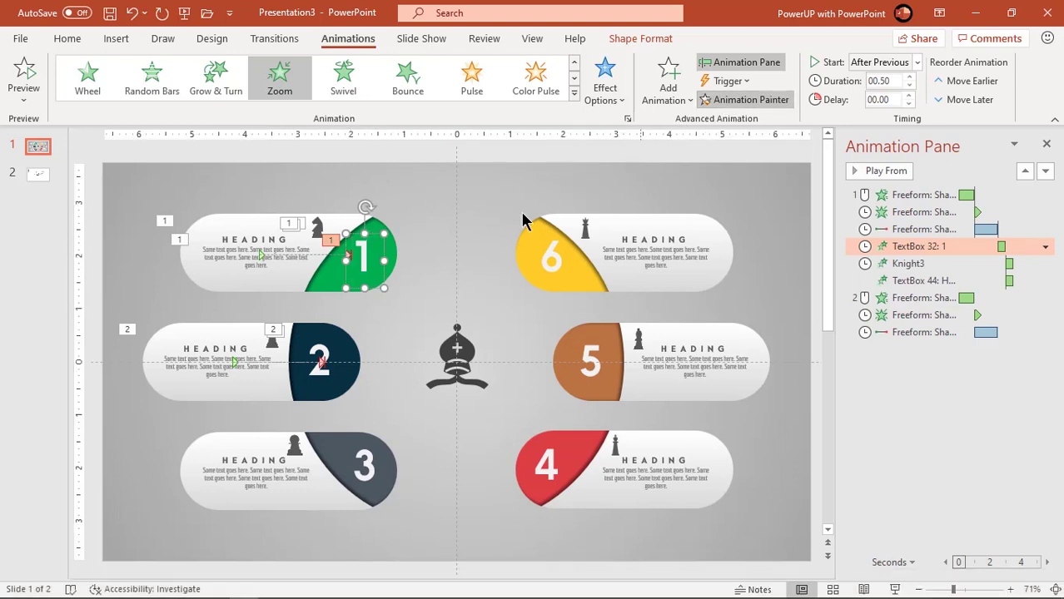
left_click(323, 354)
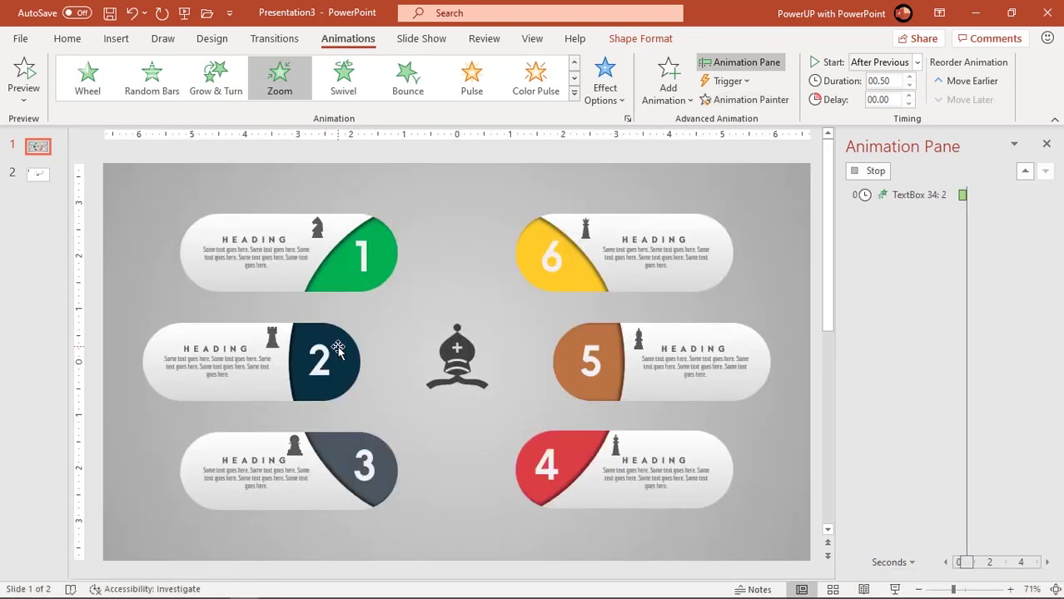
left_click(320, 227)
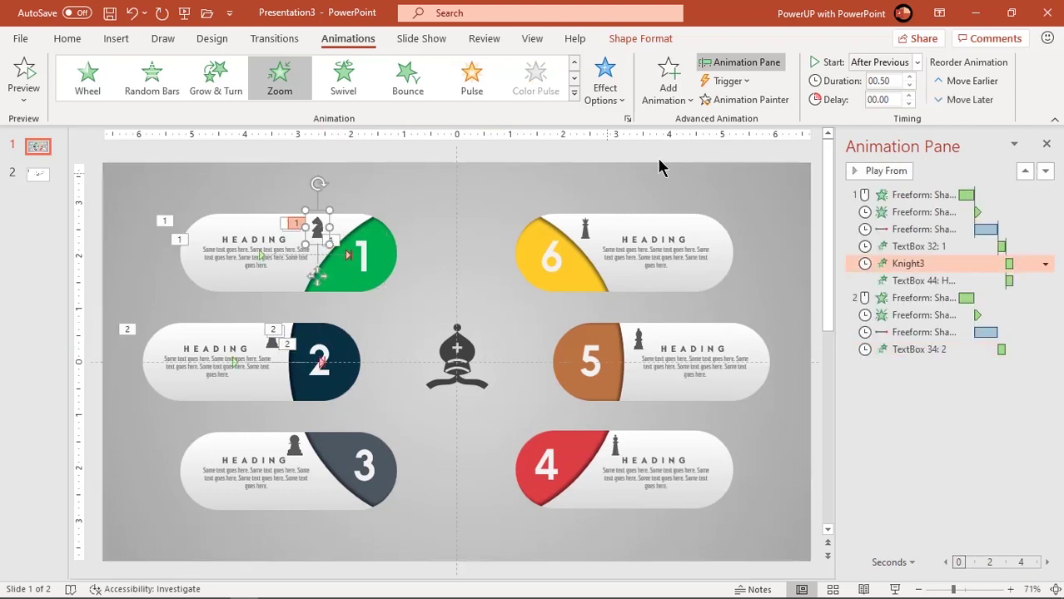
left_click(741, 100)
left_click(272, 344)
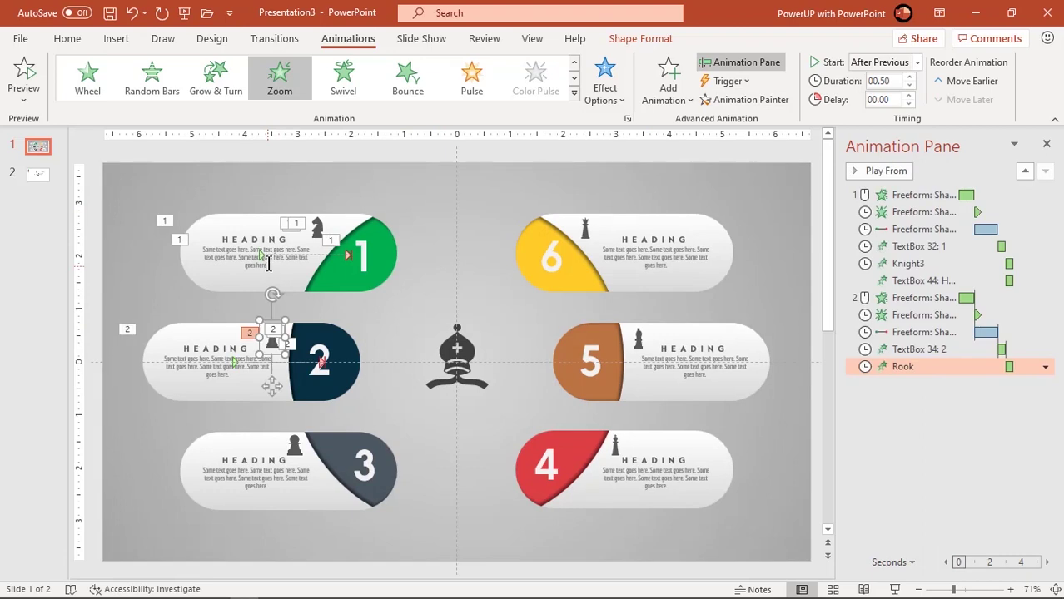
left_click(248, 241)
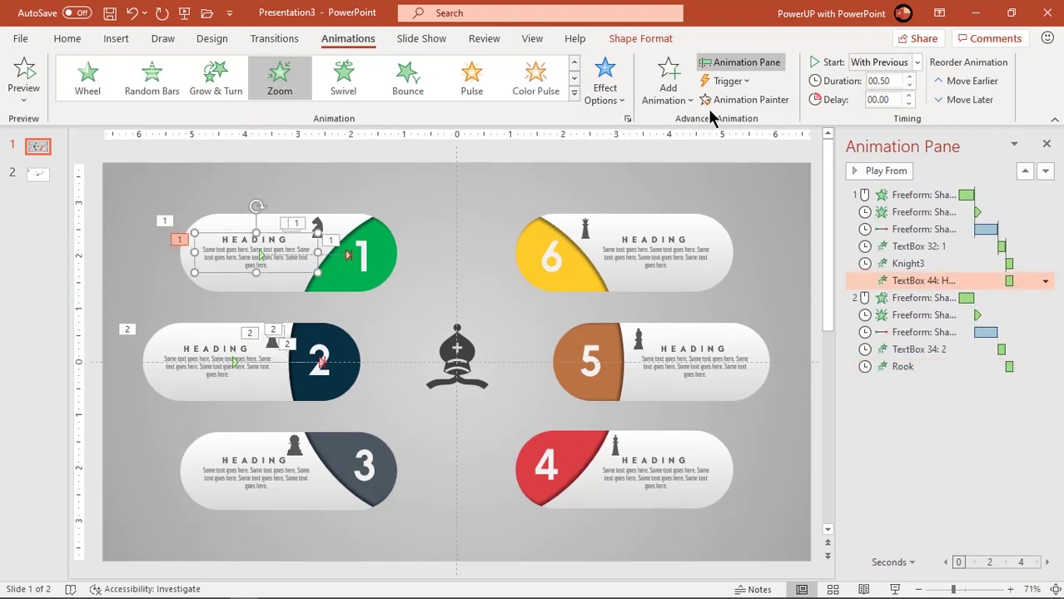
left_click(744, 100)
left_click(210, 357)
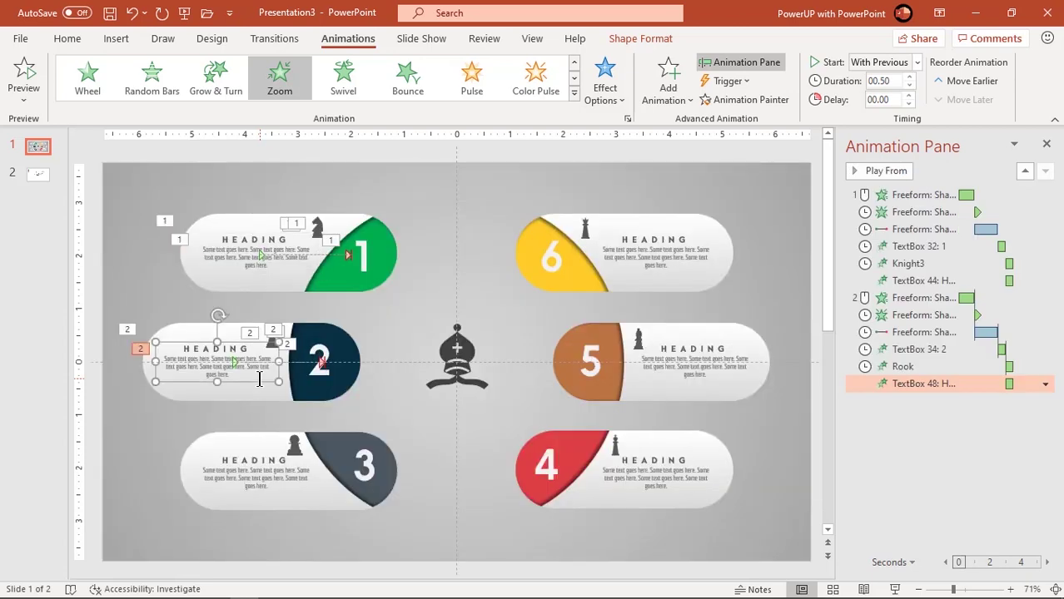
left_click(192, 329)
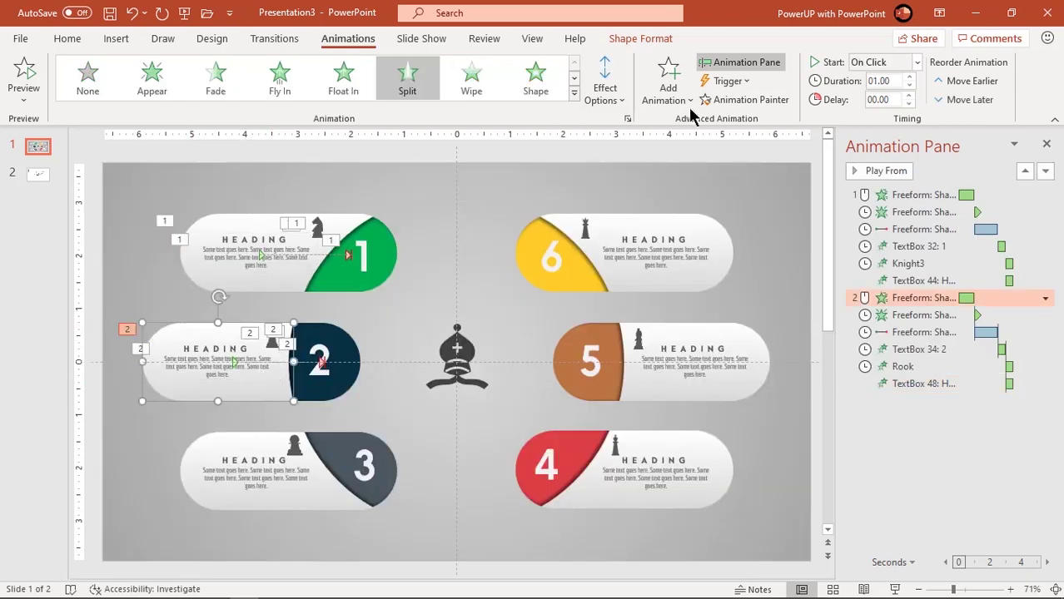
Paint pill 2's capsule and dark 2 segment animations onto pill 3's capsule and grey 3 segment
left_click(234, 441)
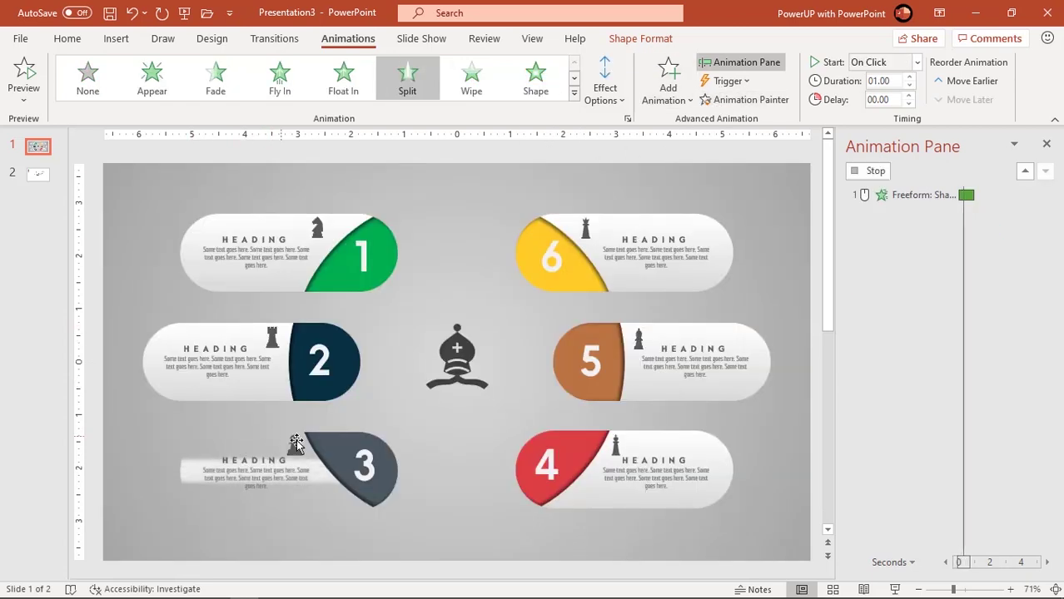
left_click(358, 348)
left_click(743, 100)
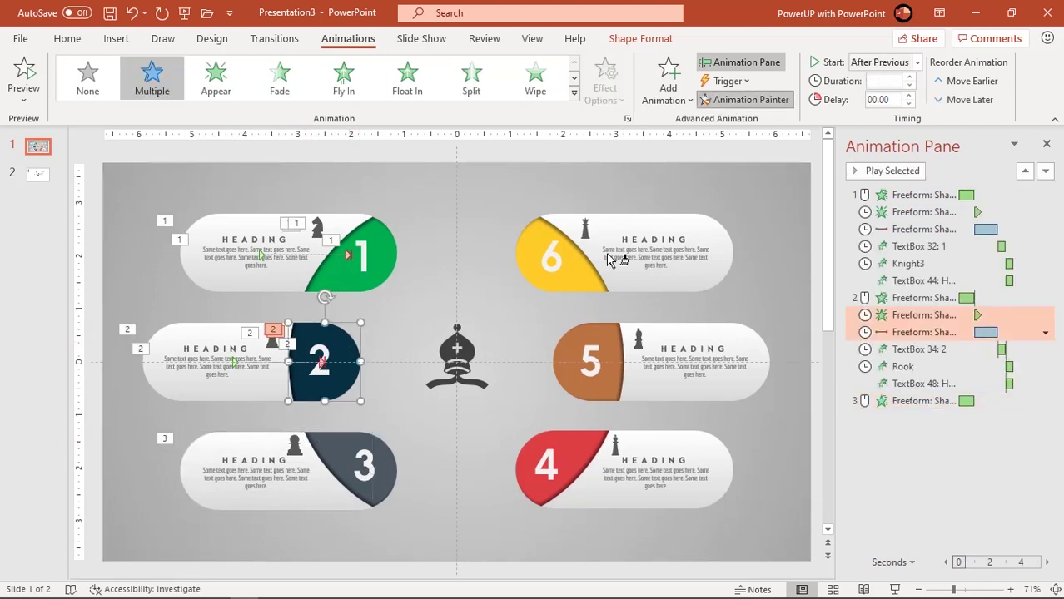
left_click(346, 435)
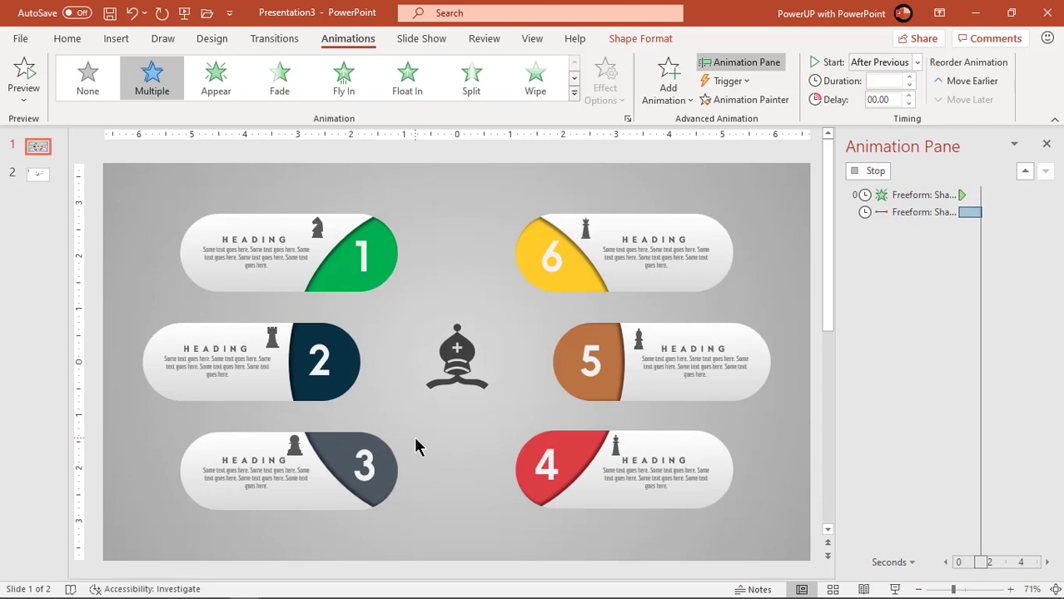
Copy the number 2 and rook animations onto pill 3's number 3 and pawn icon
left_click(320, 353)
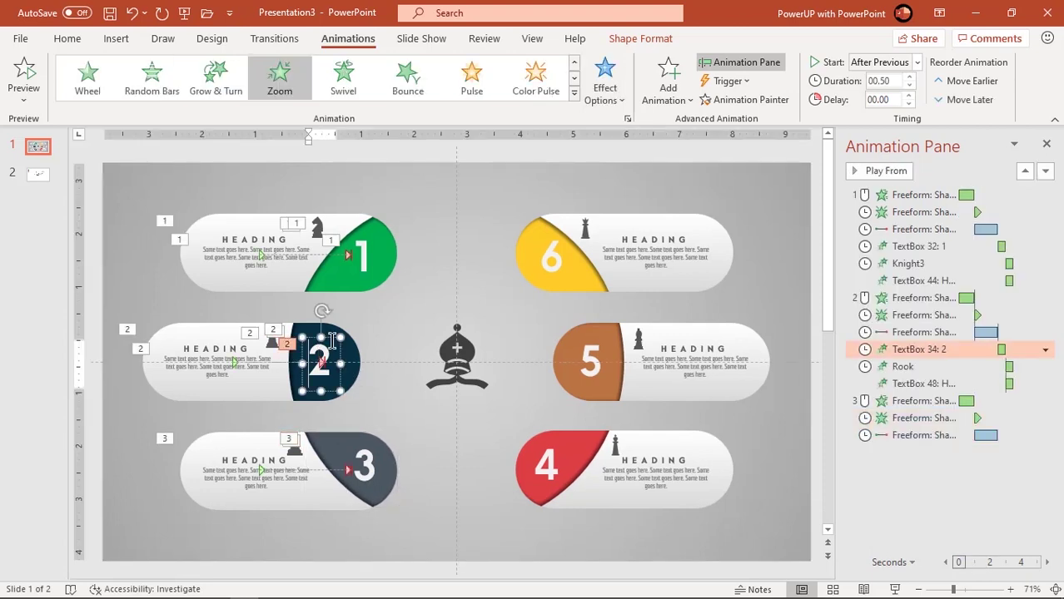
key("Escape")
left_click(721, 100)
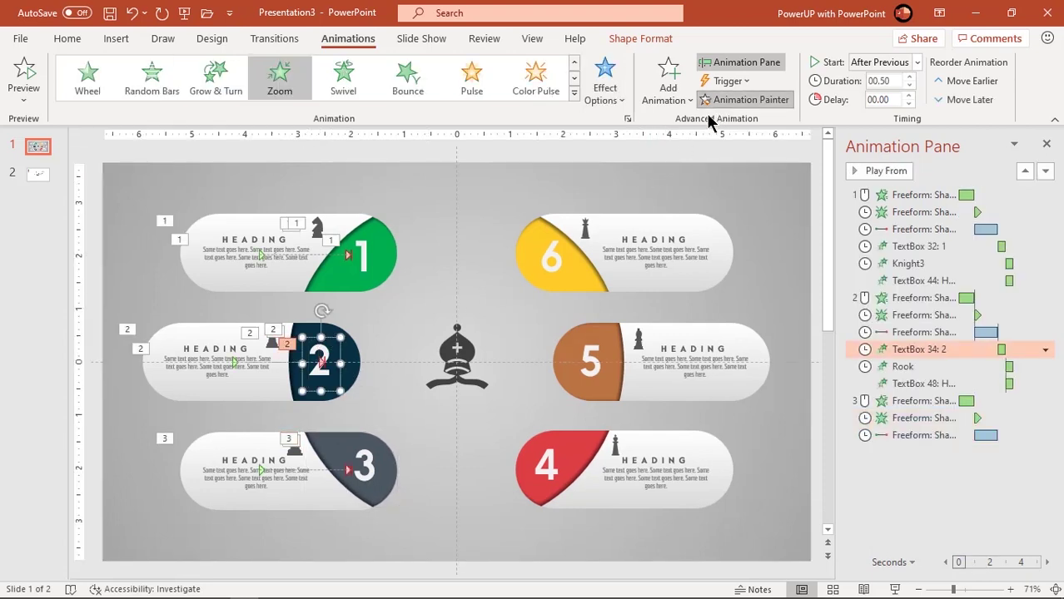
left_click(368, 457)
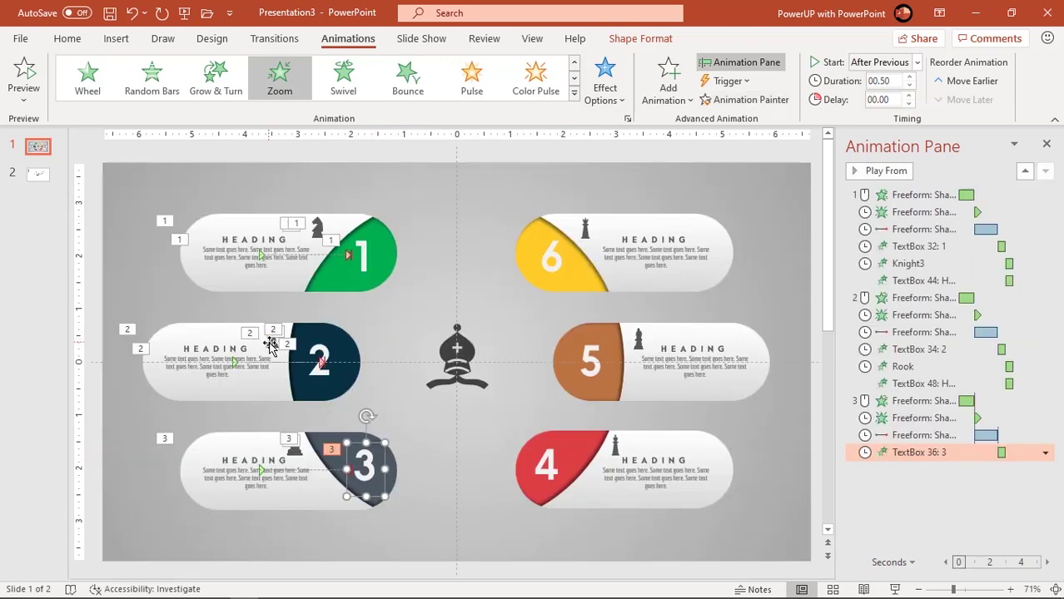
left_click(271, 344)
left_click(743, 99)
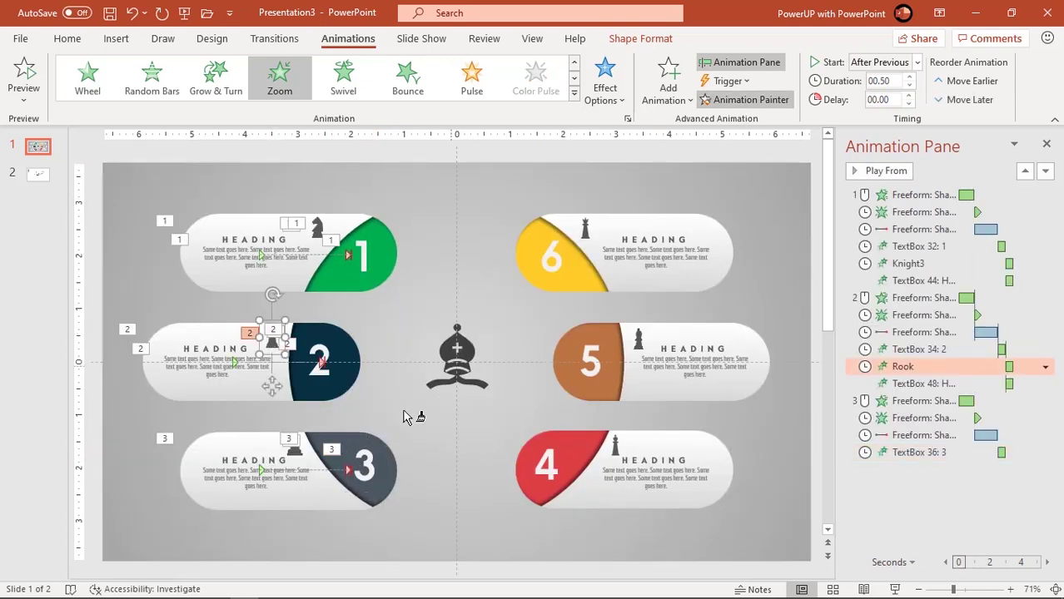
left_click(295, 452)
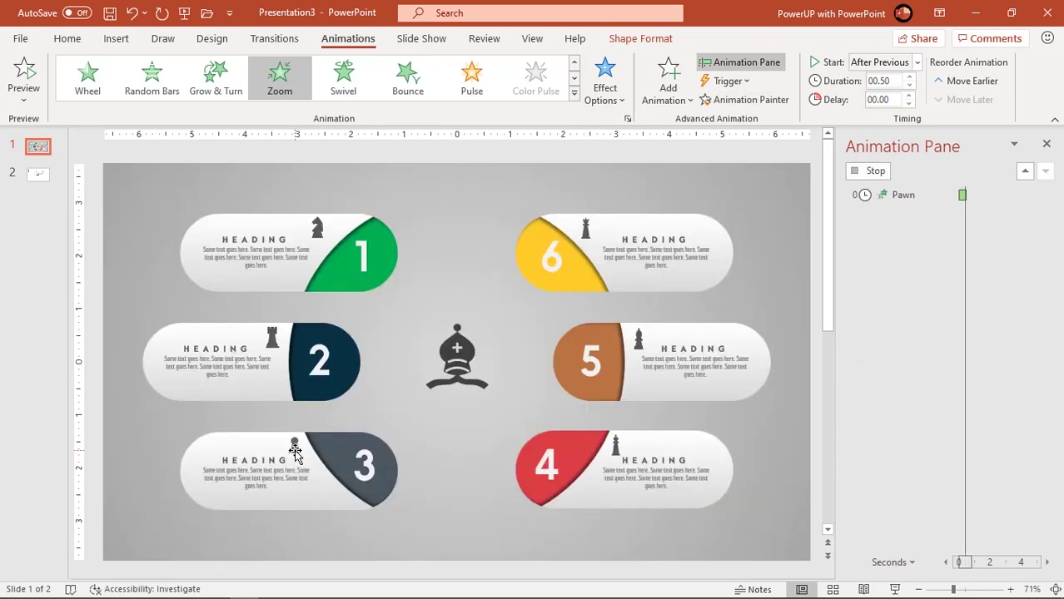
Copy pill 2's heading animation onto pill 3's heading, then pick up pill 3's capsule animations
left_click(236, 381)
left_click(239, 382)
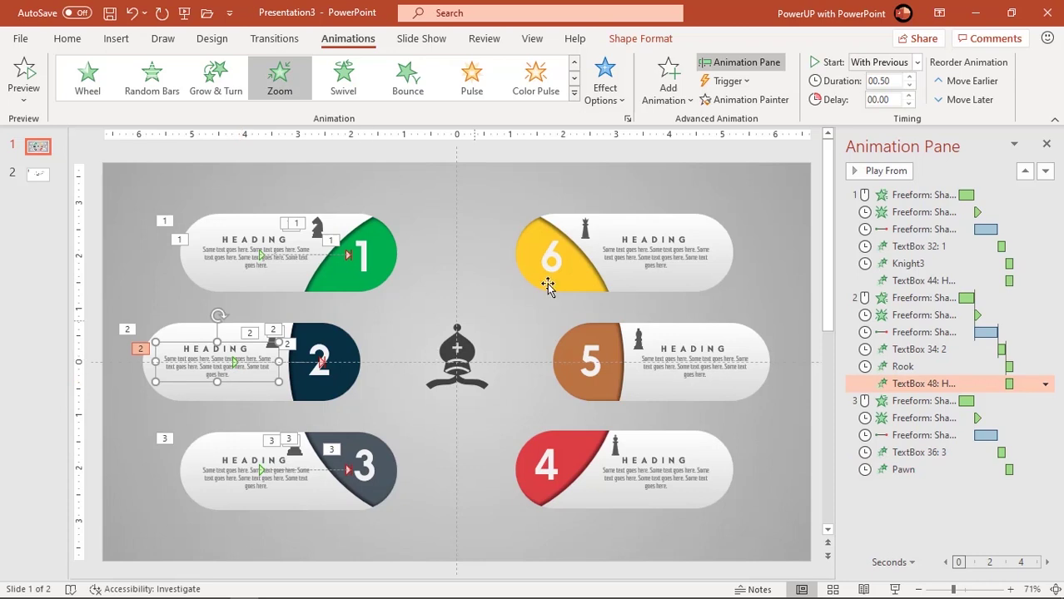
left_click(733, 100)
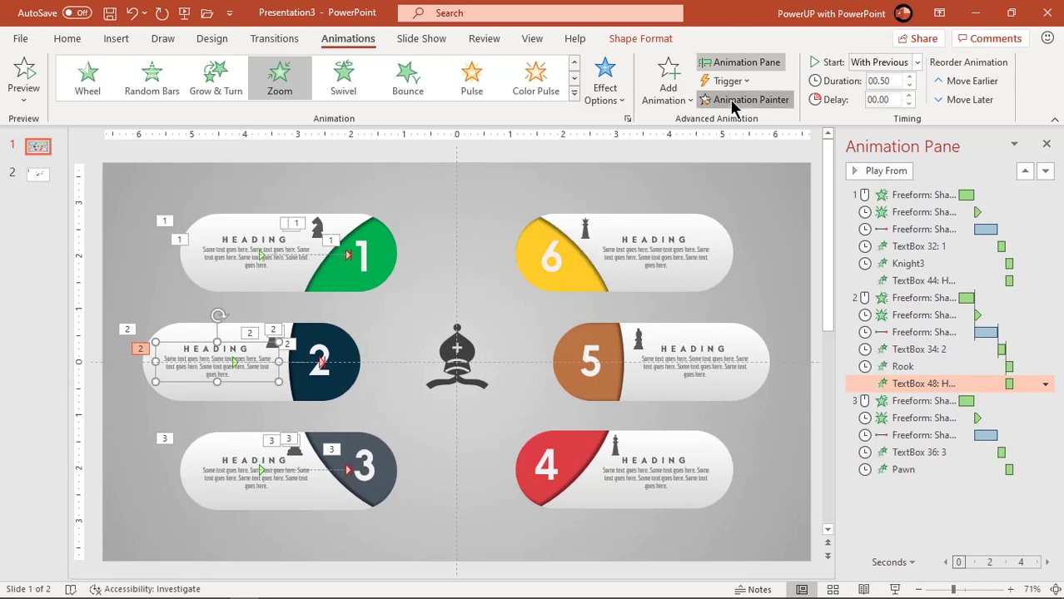
left_click(246, 463)
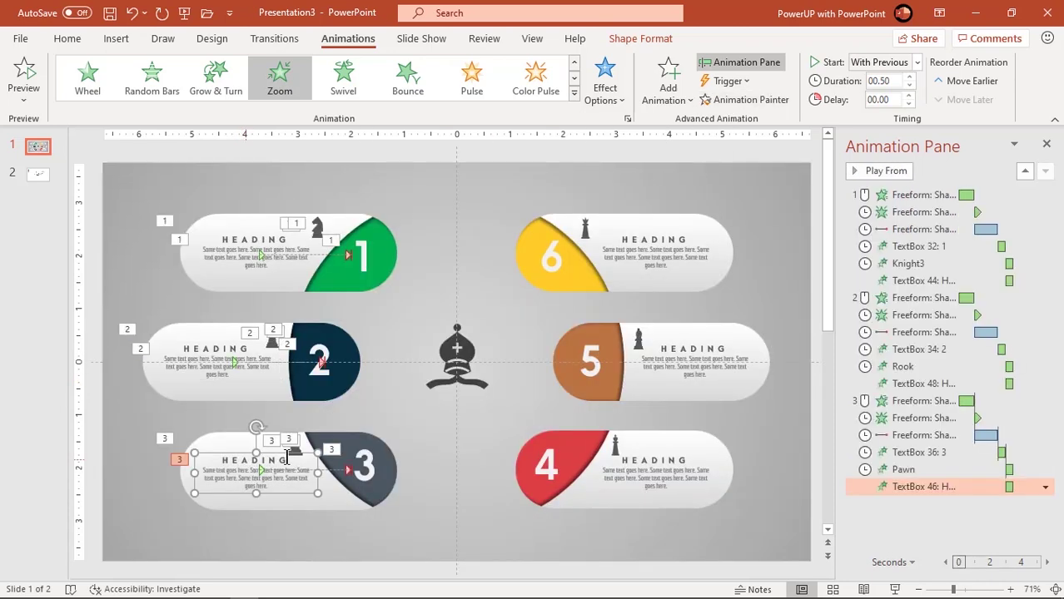
left_click(409, 466)
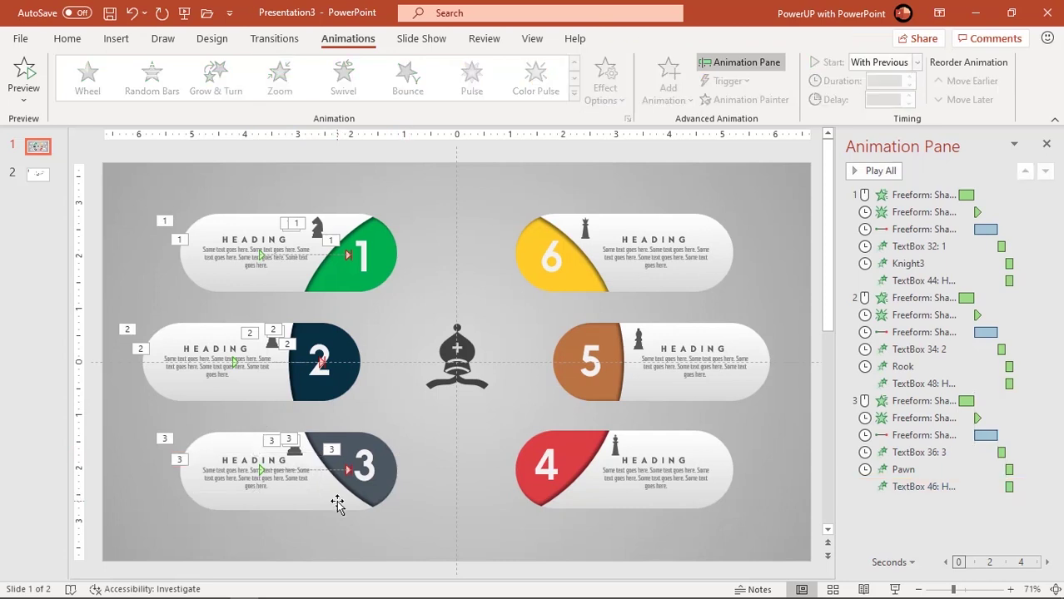
left_click(337, 504)
left_click(749, 100)
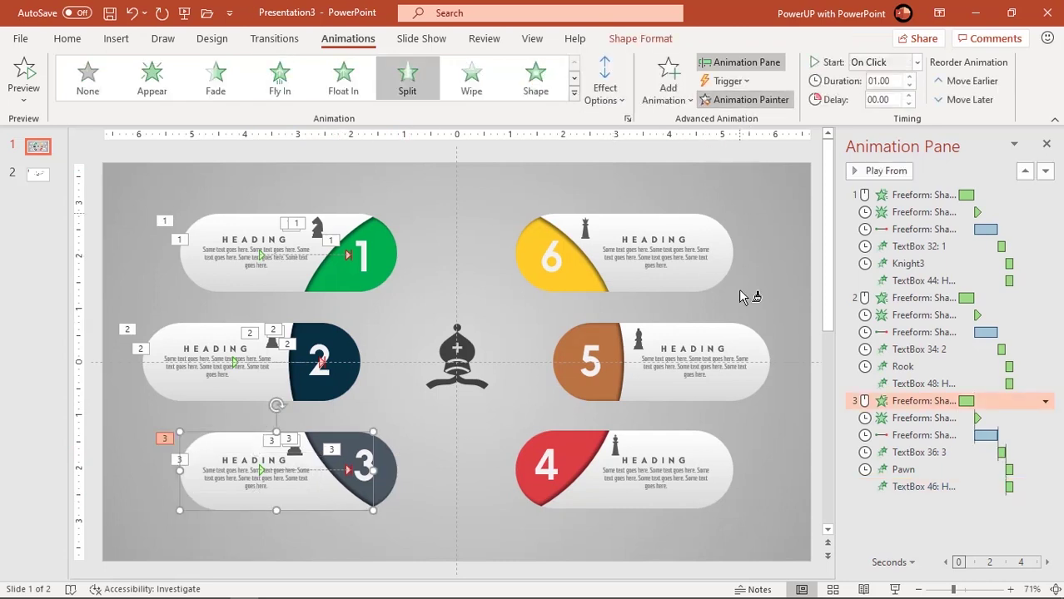
Paste pill 3's capsule animations onto pill 4 and the dark 3 half's animations onto the red 4 half
left_click(712, 449)
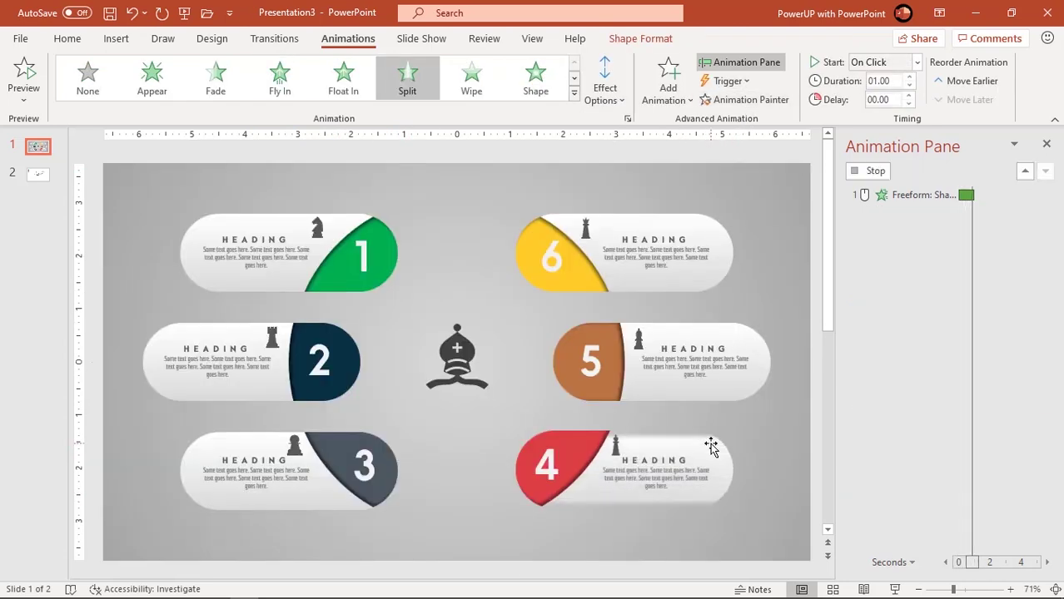
left_click(582, 452)
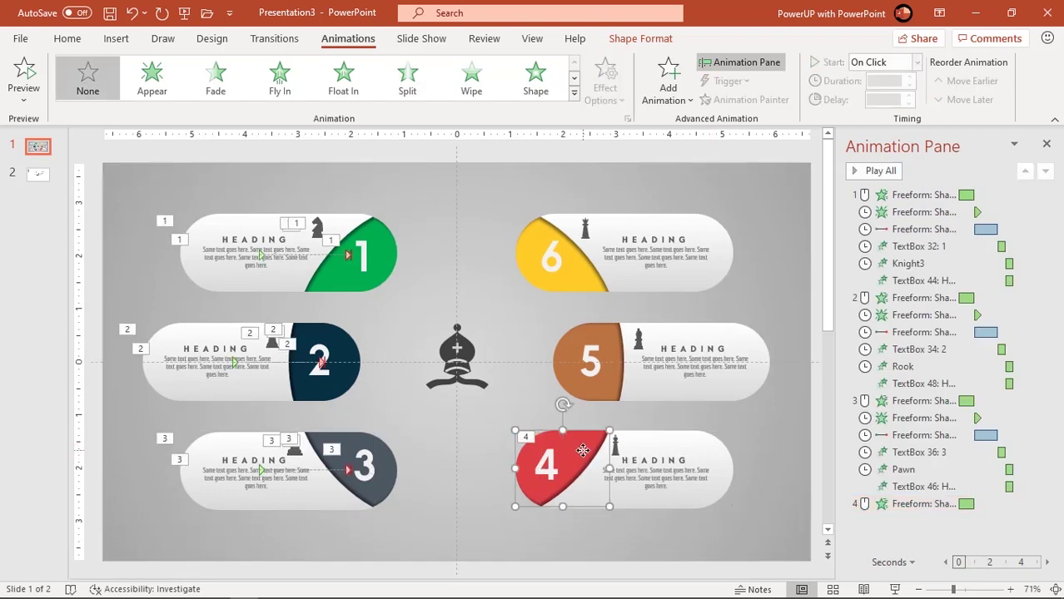
left_click(388, 486)
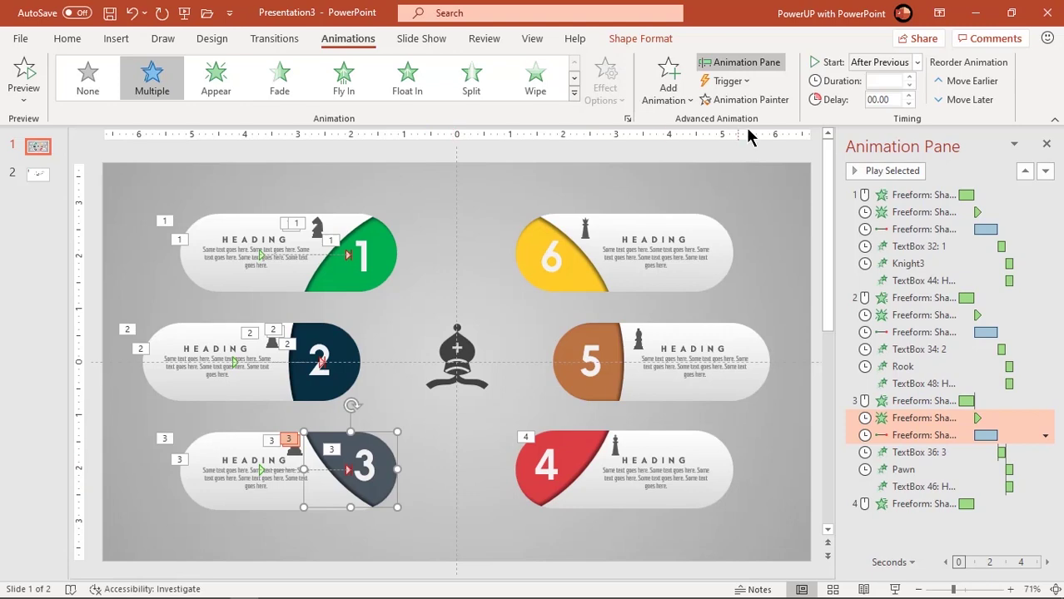
left_click(753, 100)
left_click(565, 433)
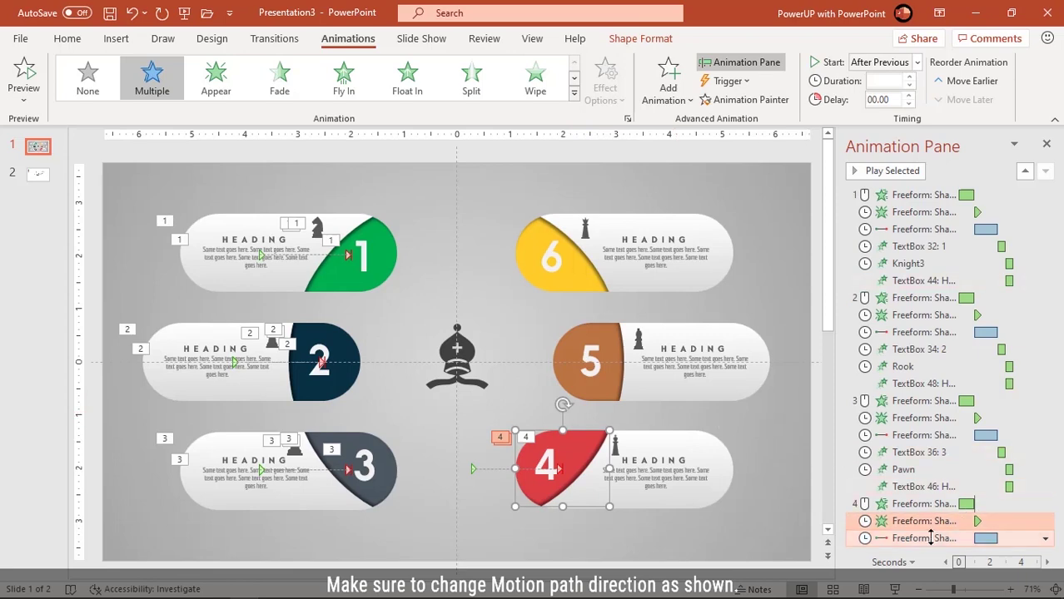
Set the red 4 half's motion path direction to Left with a 1.50-second duration
left_click(924, 540)
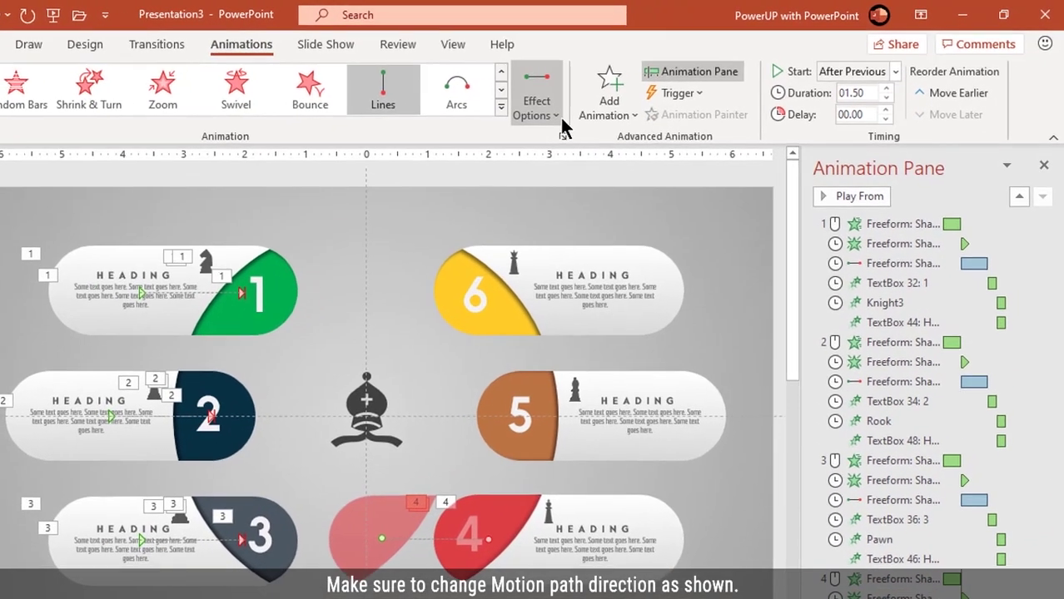
left_click(620, 99)
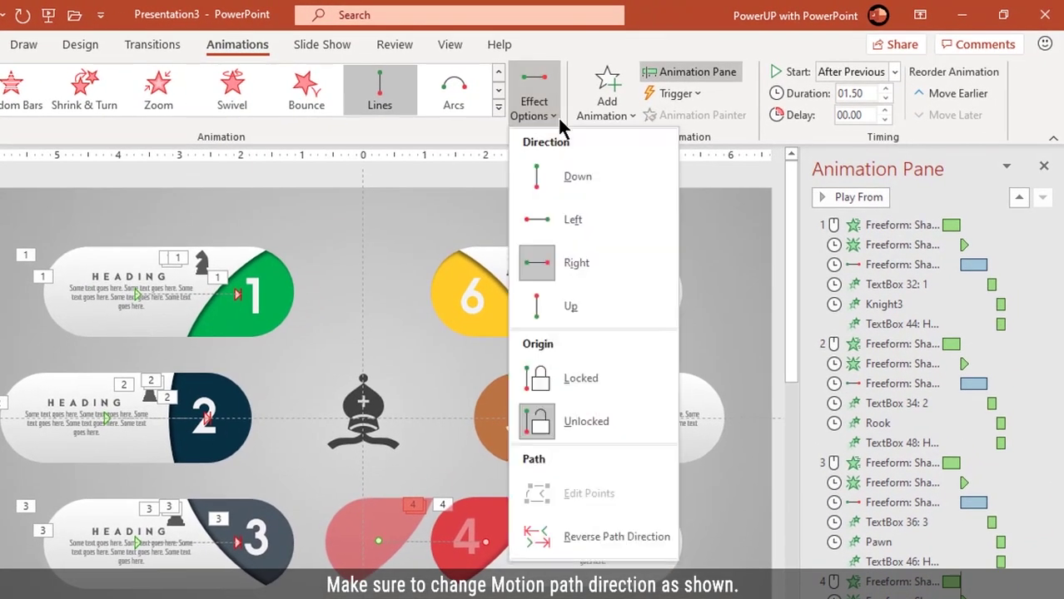
left_click(555, 220)
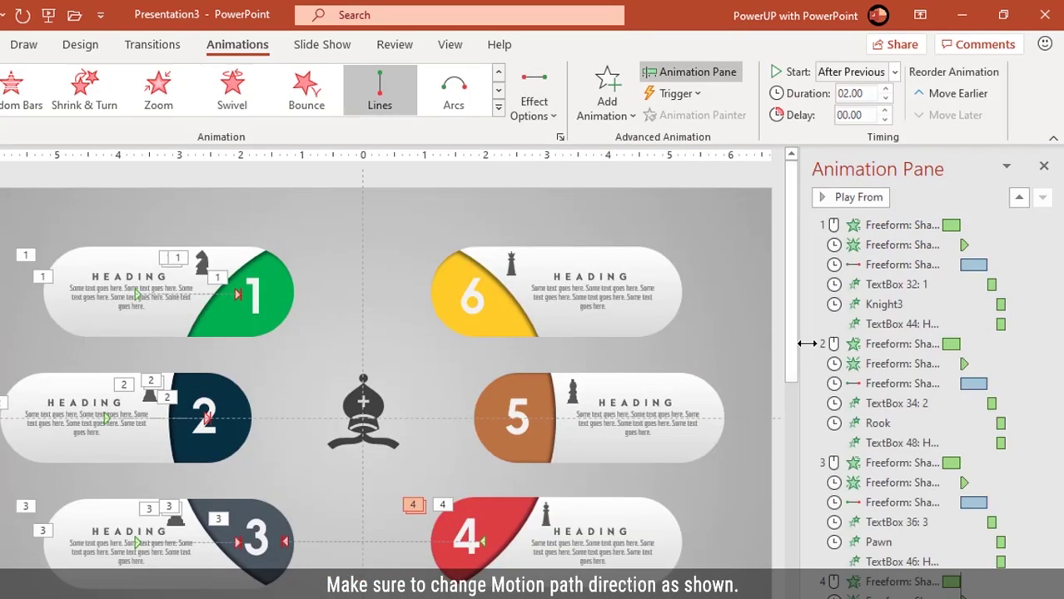
left_click(885, 97)
left_click(885, 97)
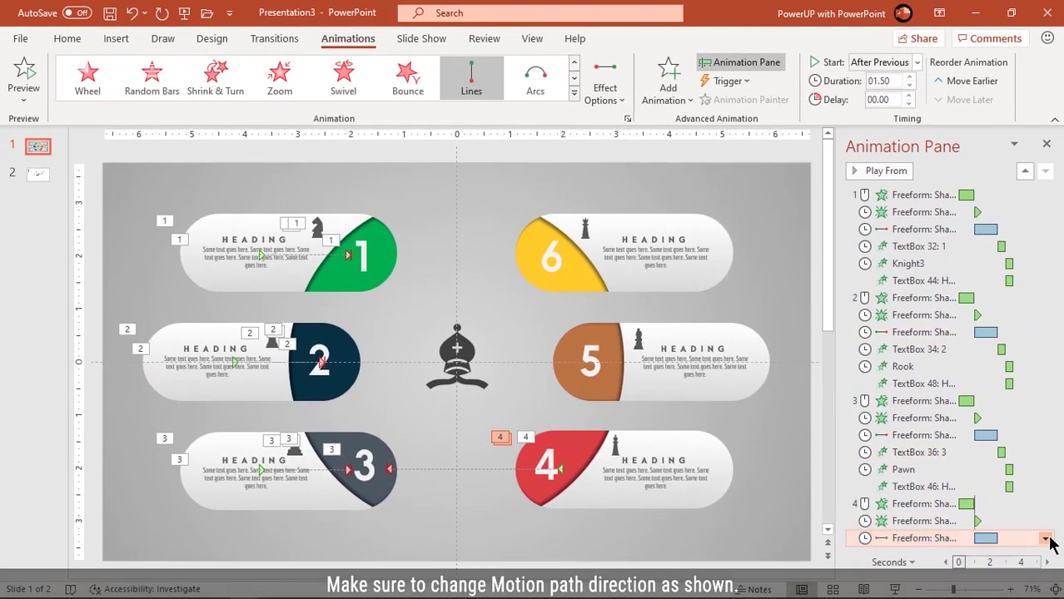
Open the motion path's detailed Effect Options and select the Bounce end value
left_click(1046, 539)
left_click(966, 467)
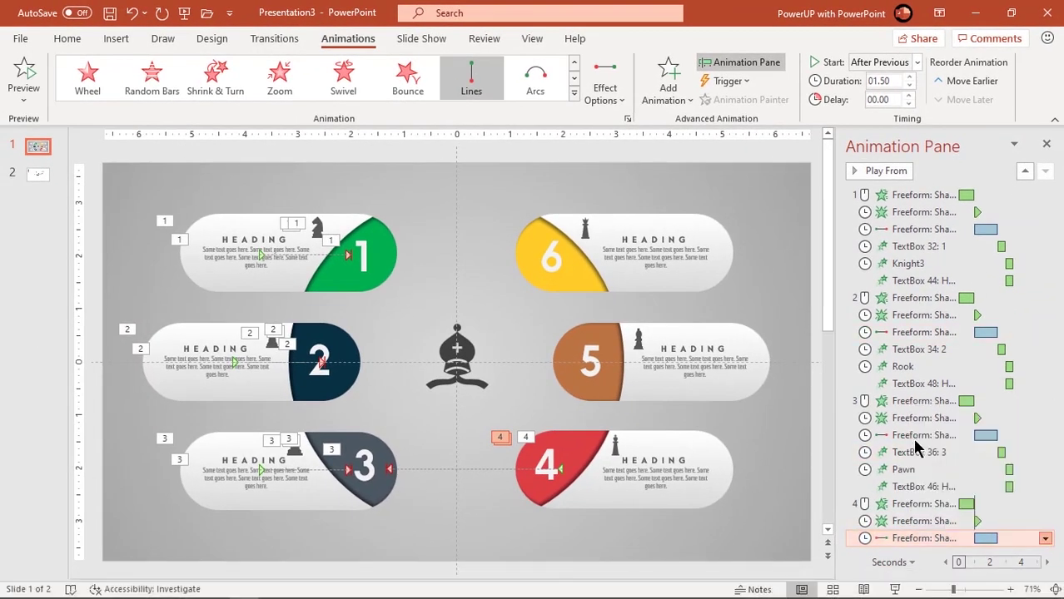
left_click_drag(835, 302, 798, 295)
type("1")
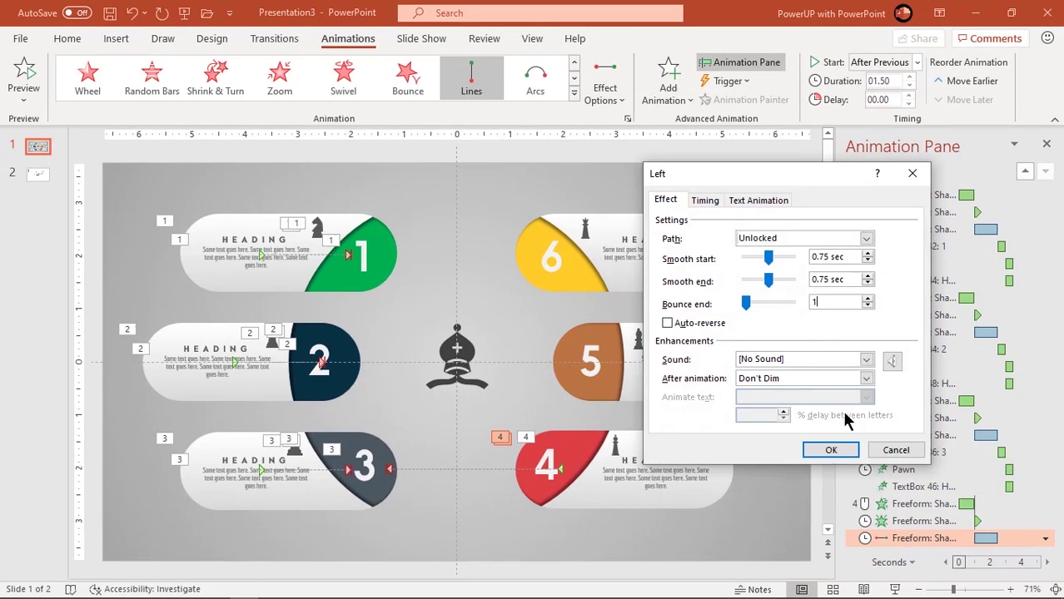
Confirm the Left motion path settings and preview the animations from pill 4's first effect
left_click(844, 455)
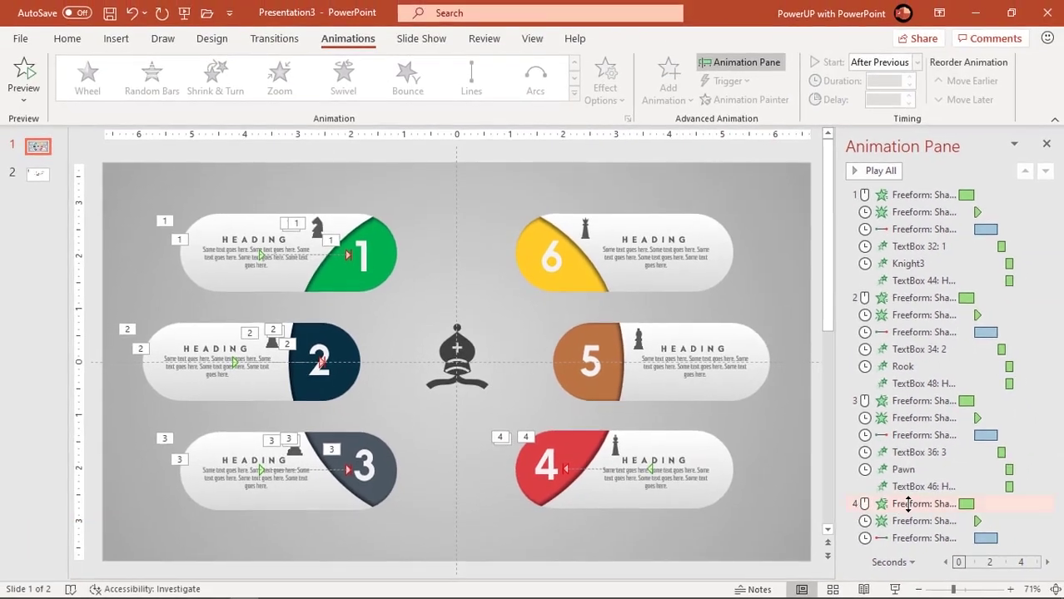
left_click(907, 504)
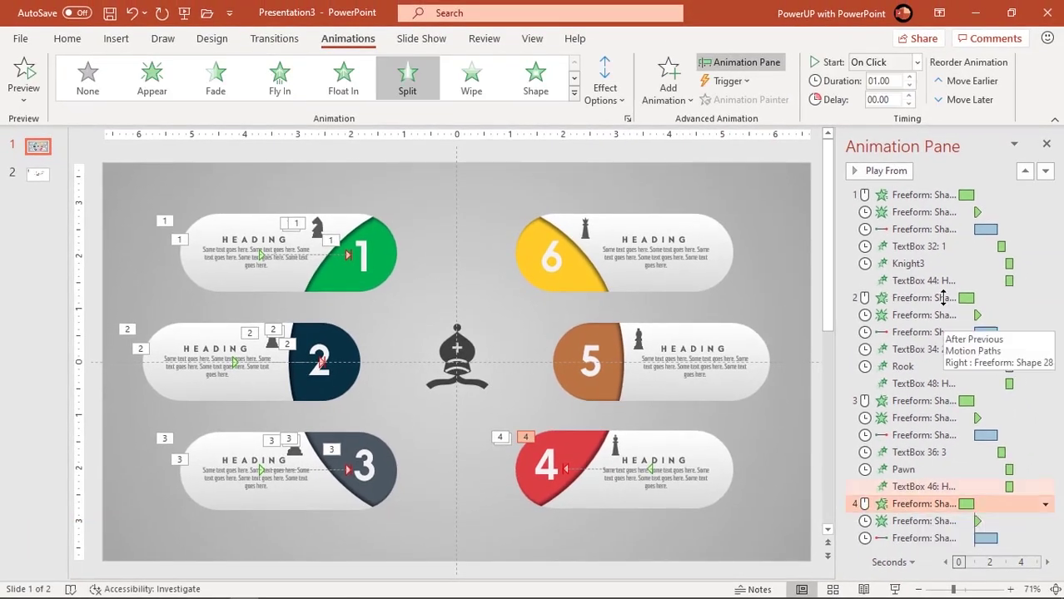
left_click(905, 175)
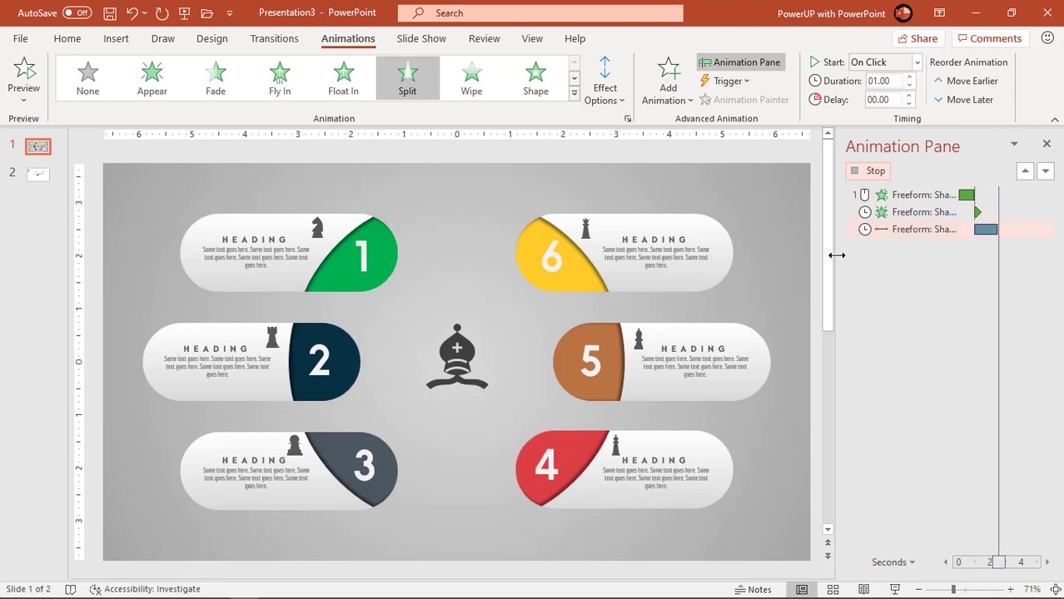
left_click(376, 471)
Paint pill 3's number, pawn and heading zoom animations onto pill 4's number 4, king icon and heading
key("Escape")
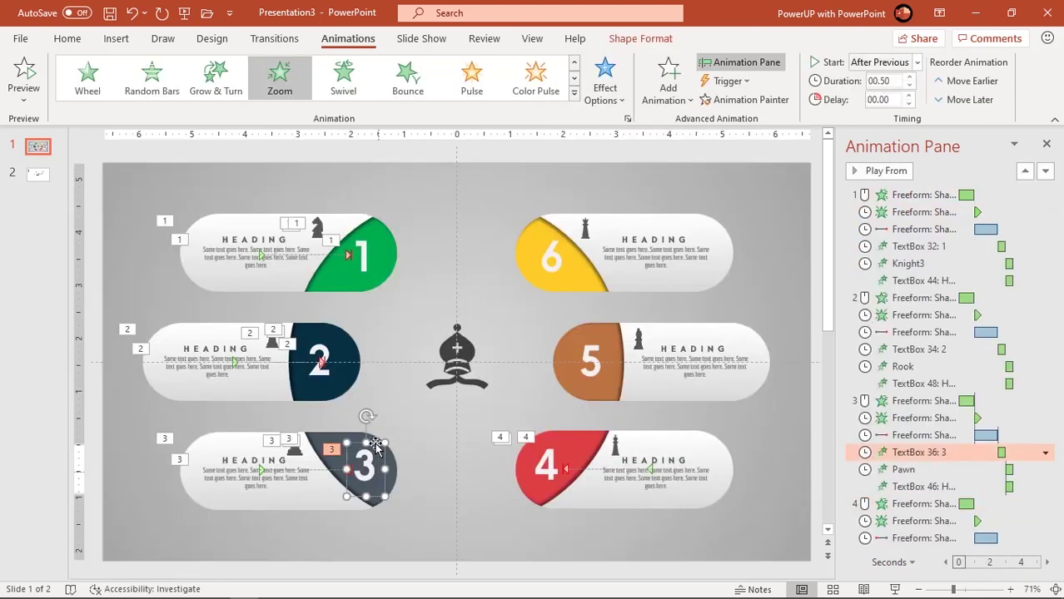
left_click(745, 100)
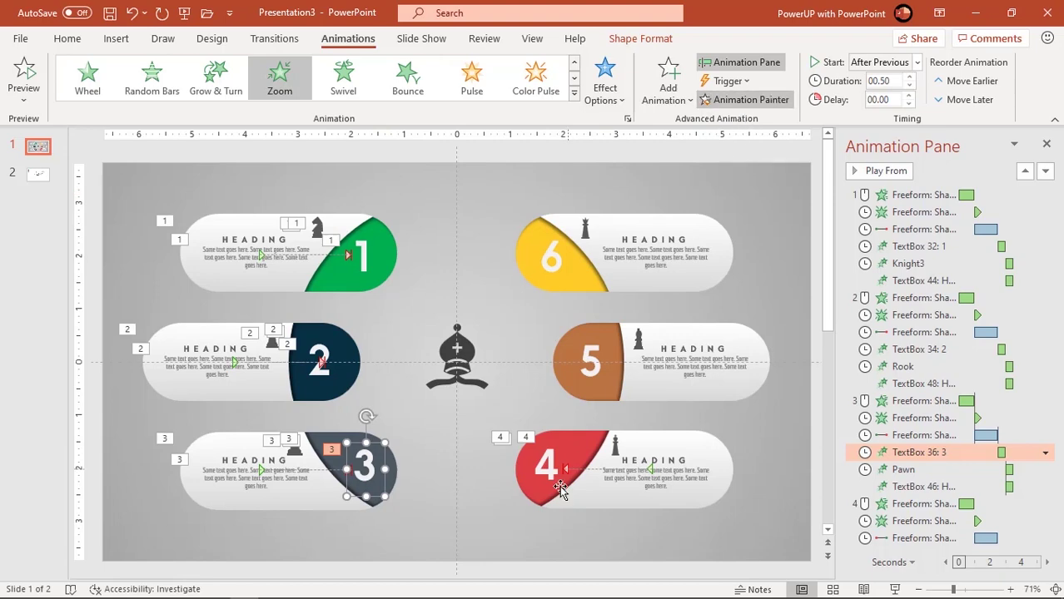
left_click(553, 472)
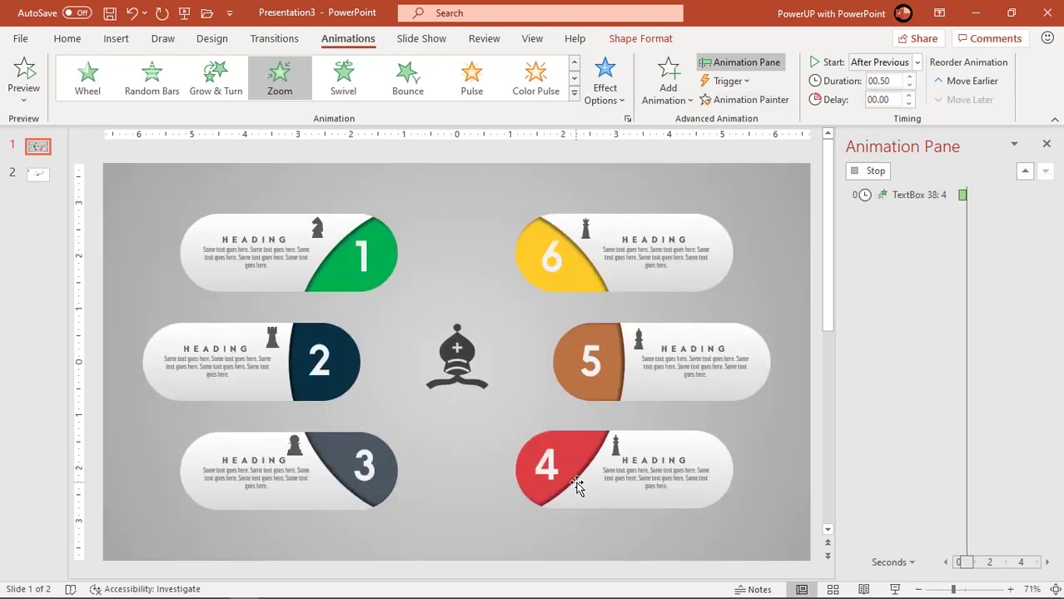
left_click(295, 455)
left_click(737, 102)
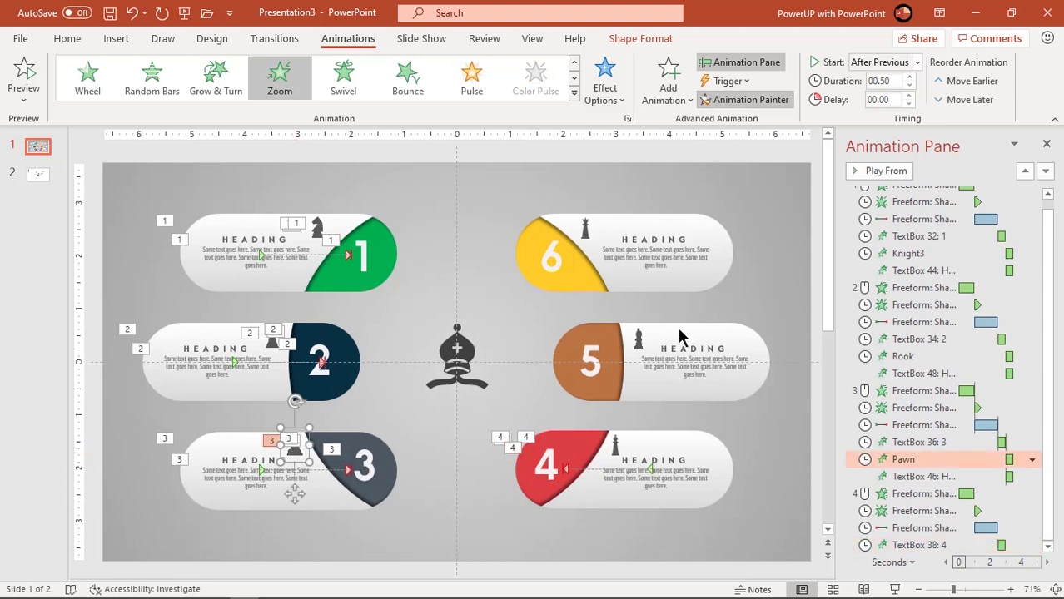
left_click(616, 452)
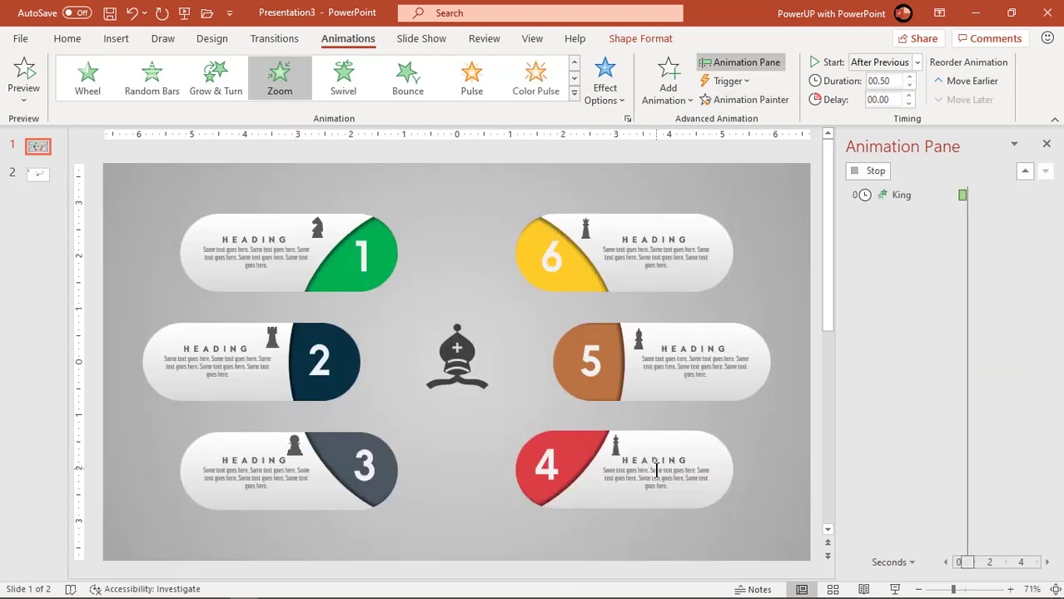
left_click(234, 481)
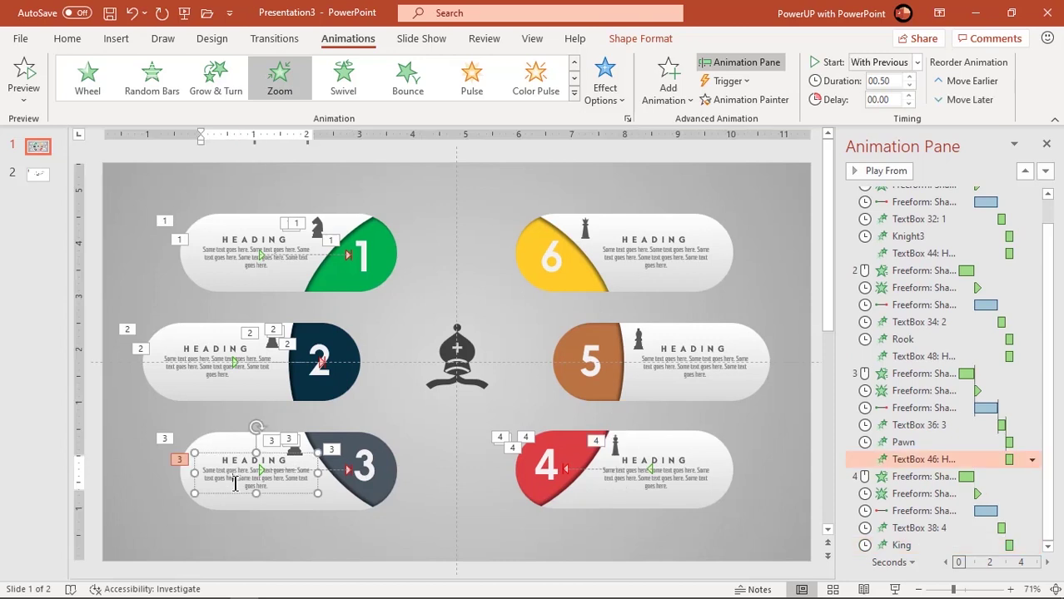
key("Escape")
left_click(767, 107)
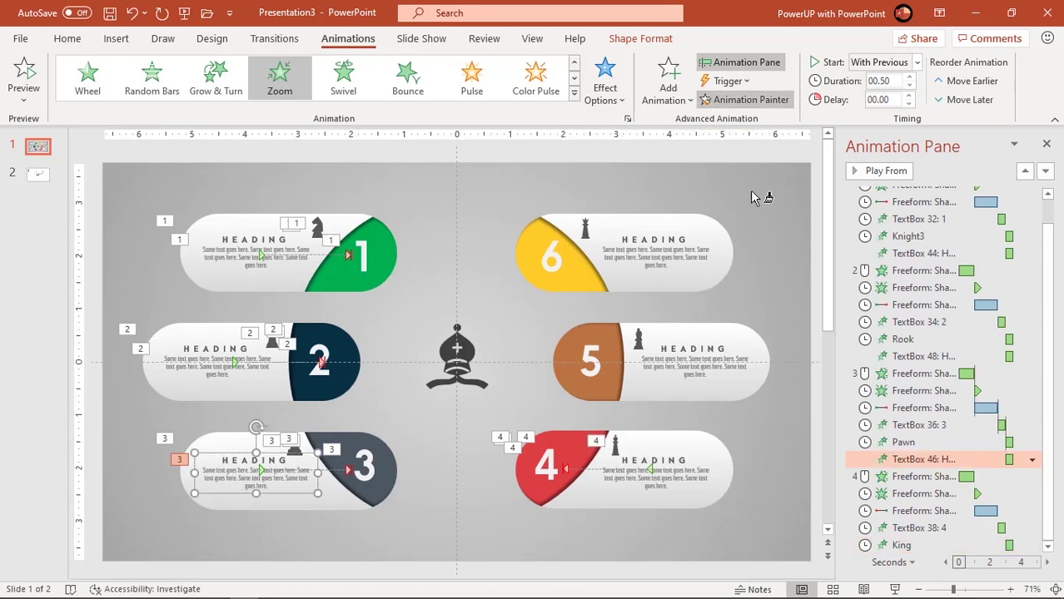
left_click(677, 472)
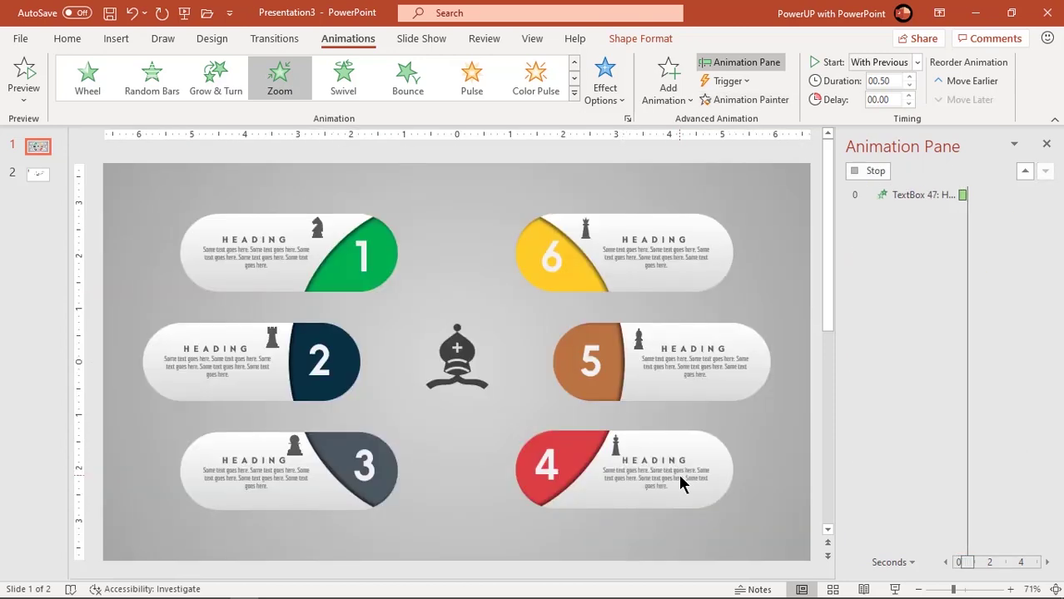
Copy pill 4's capsule and red shape animations onto pill 5's capsule and brown shape
left_click(697, 445)
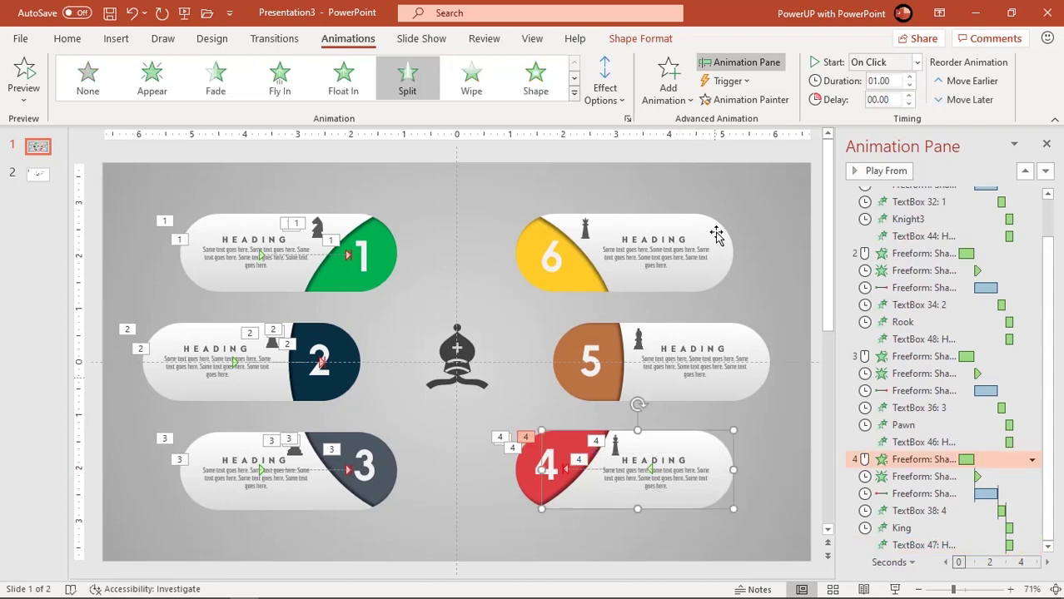
left_click(746, 102)
left_click(740, 331)
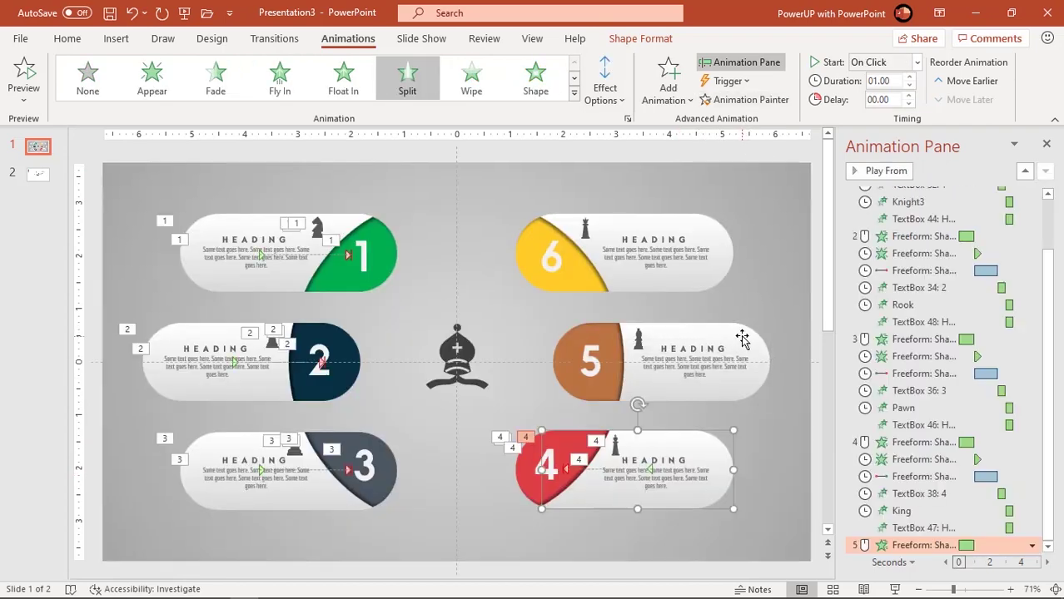
left_click(570, 439)
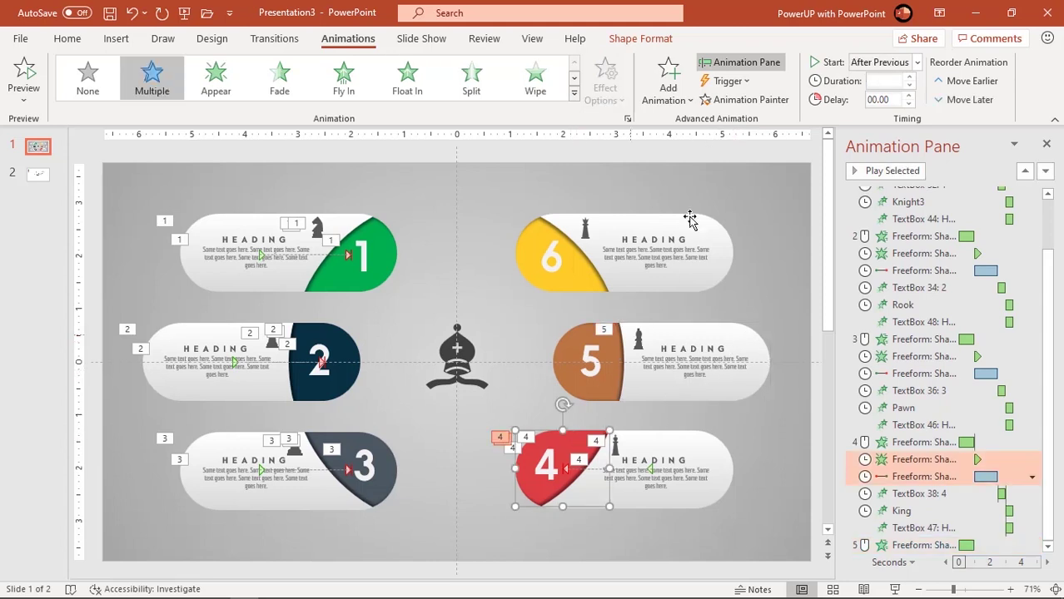
left_click(741, 101)
left_click(573, 330)
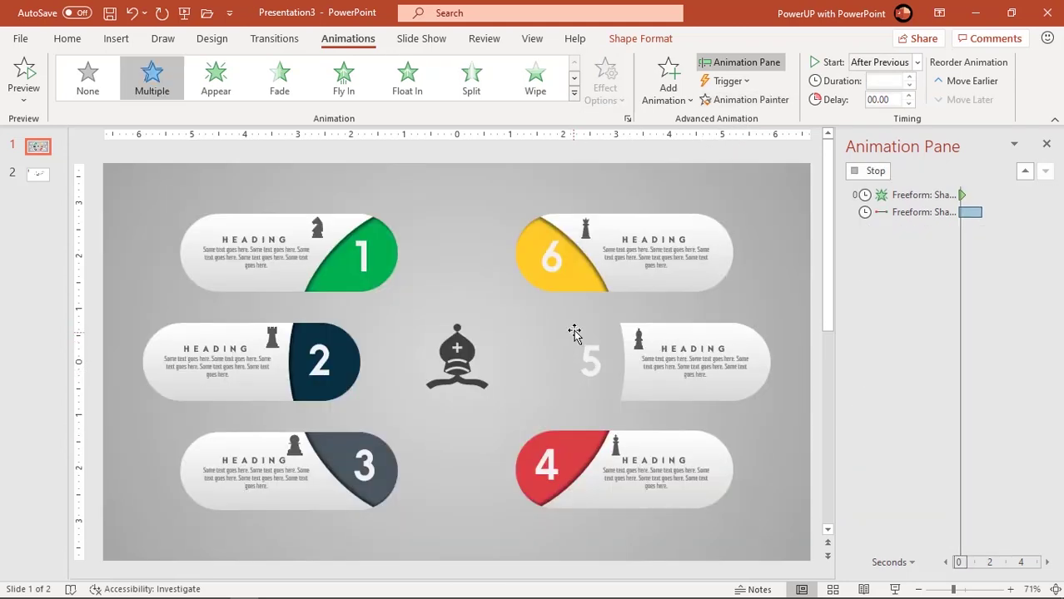
Copy pill 4's number, King icon and heading animations onto pill 5's number 5, Bishop icon and heading
left_click(554, 450)
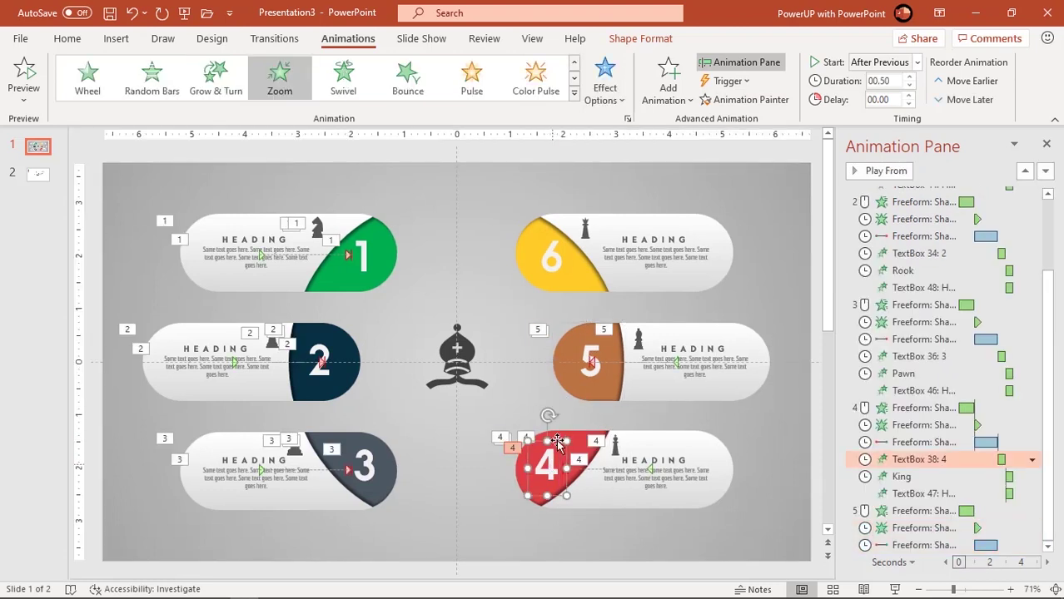
left_click(590, 358)
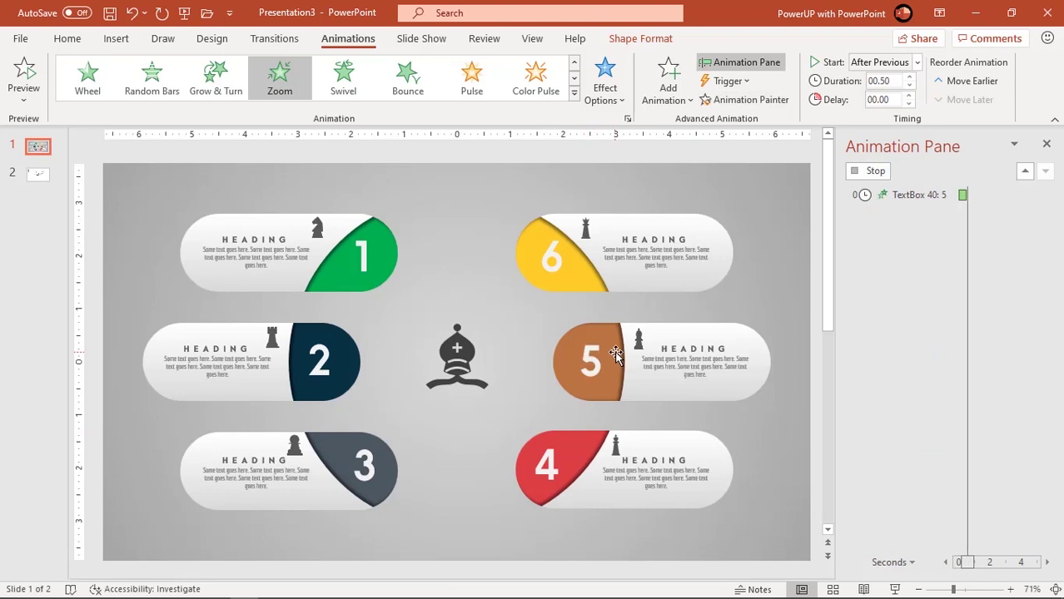
left_click(617, 443)
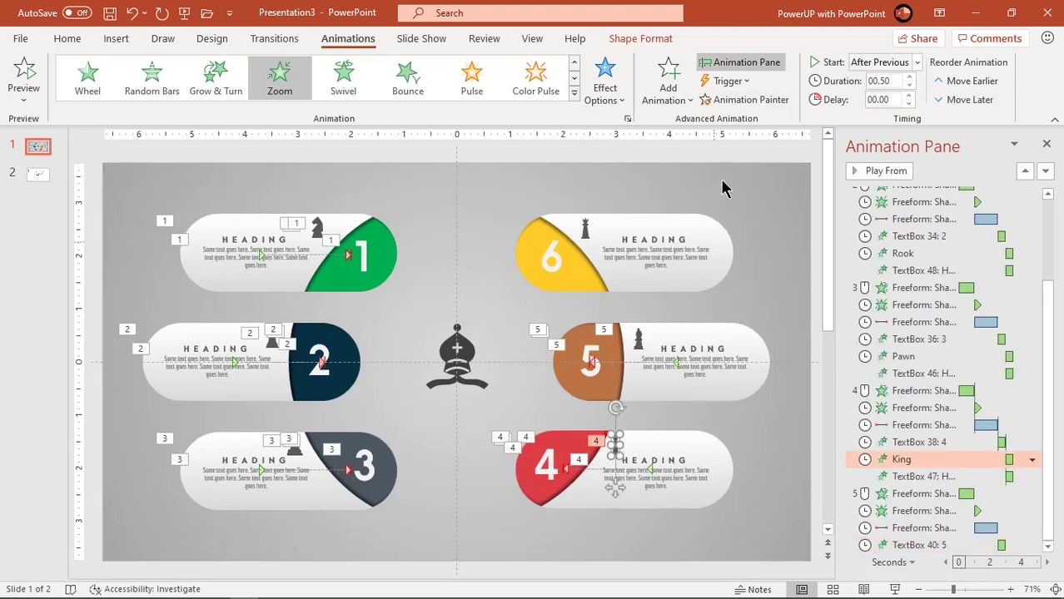
left_click(743, 103)
left_click(639, 342)
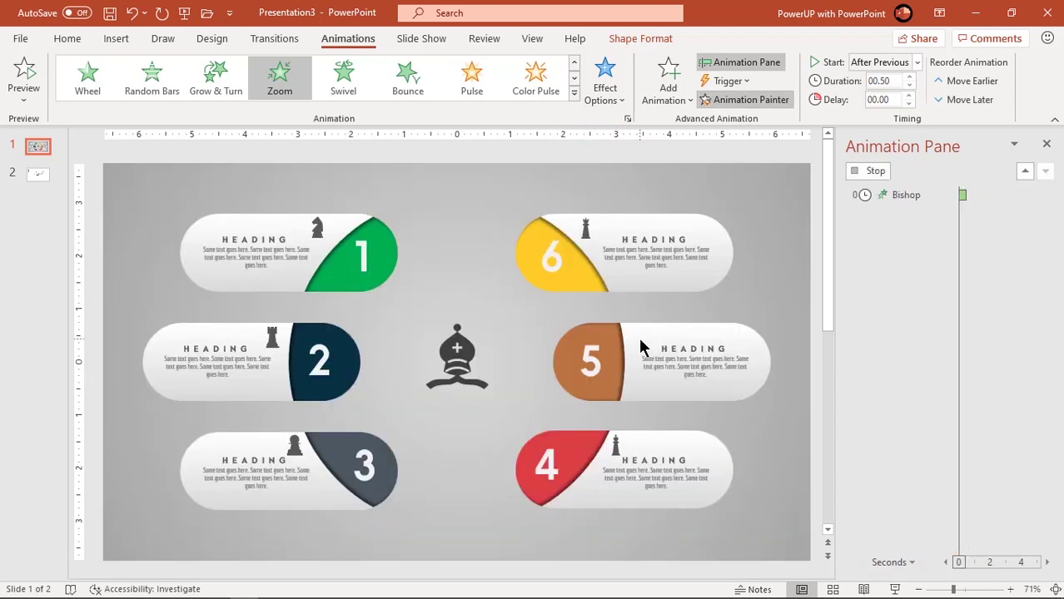
left_click(663, 473)
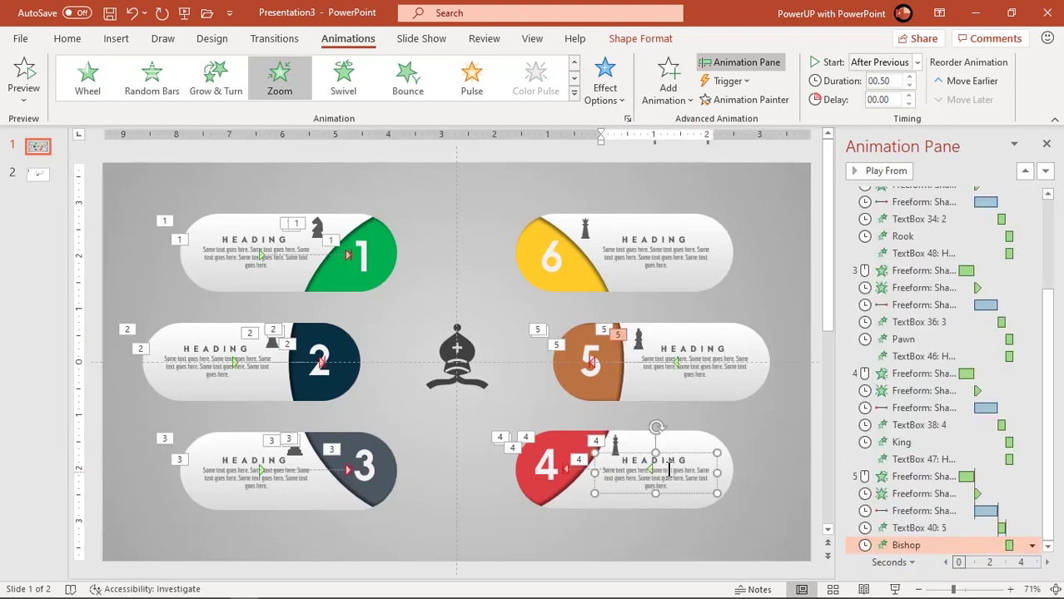
left_click(743, 102)
left_click(699, 349)
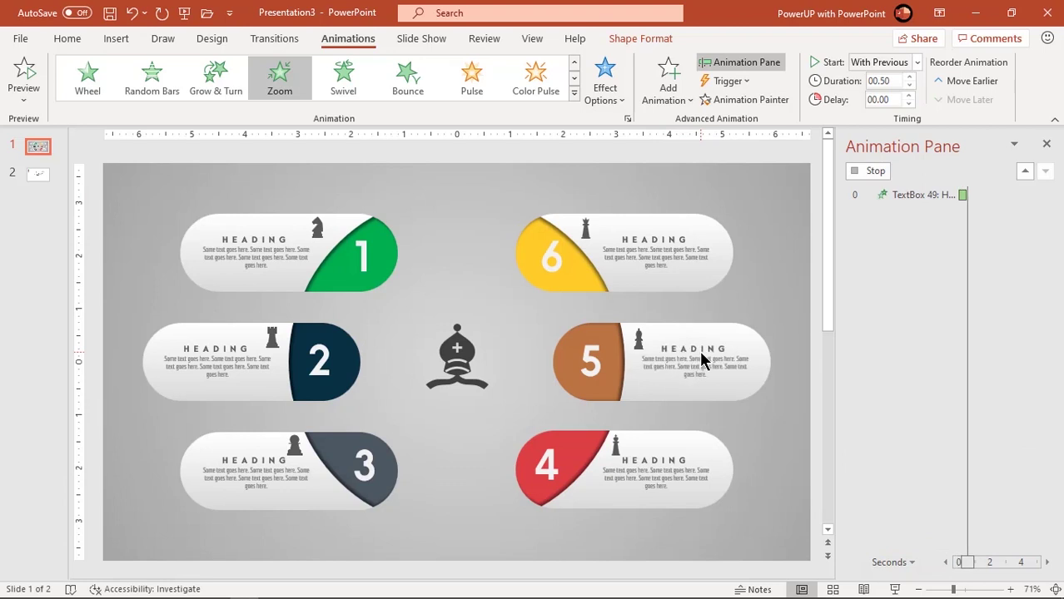
left_click(707, 326)
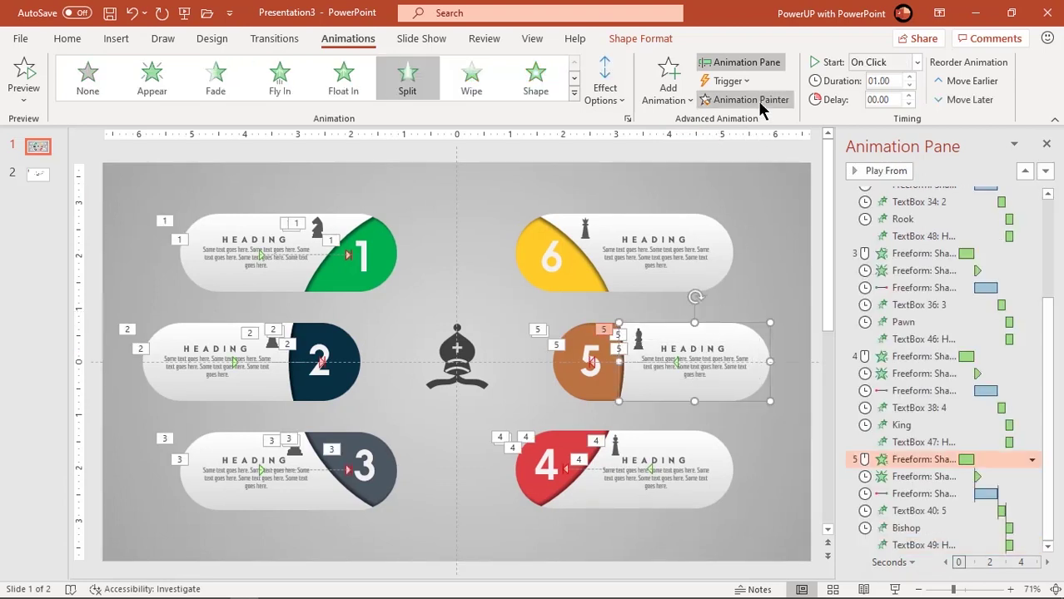
Paint pill 5's capsule and brown shape animations onto pill 6's capsule and yellow shape
left_click(743, 100)
left_click(687, 216)
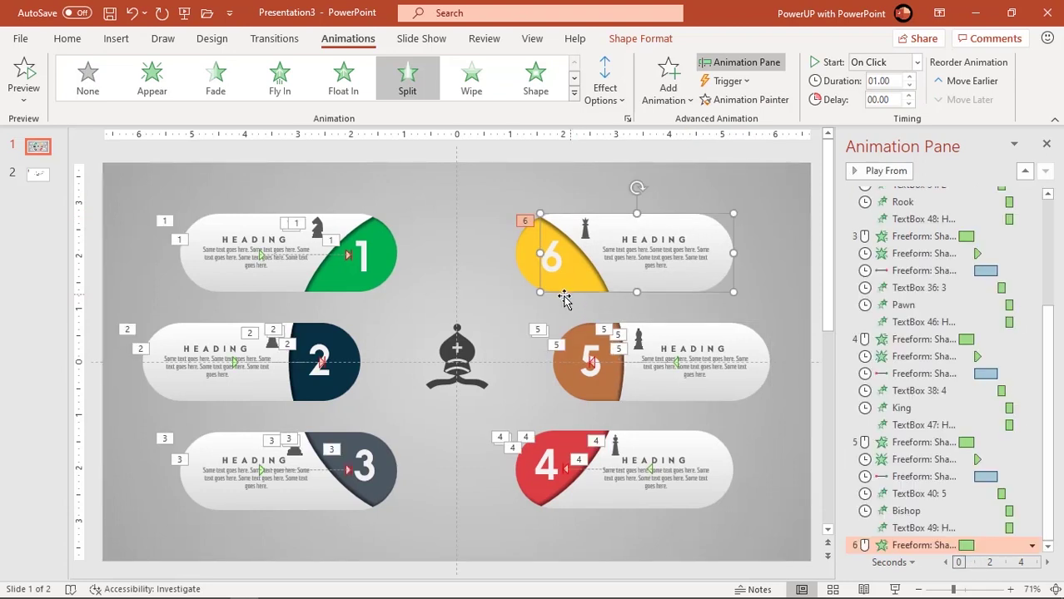
left_click(575, 338)
left_click(745, 103)
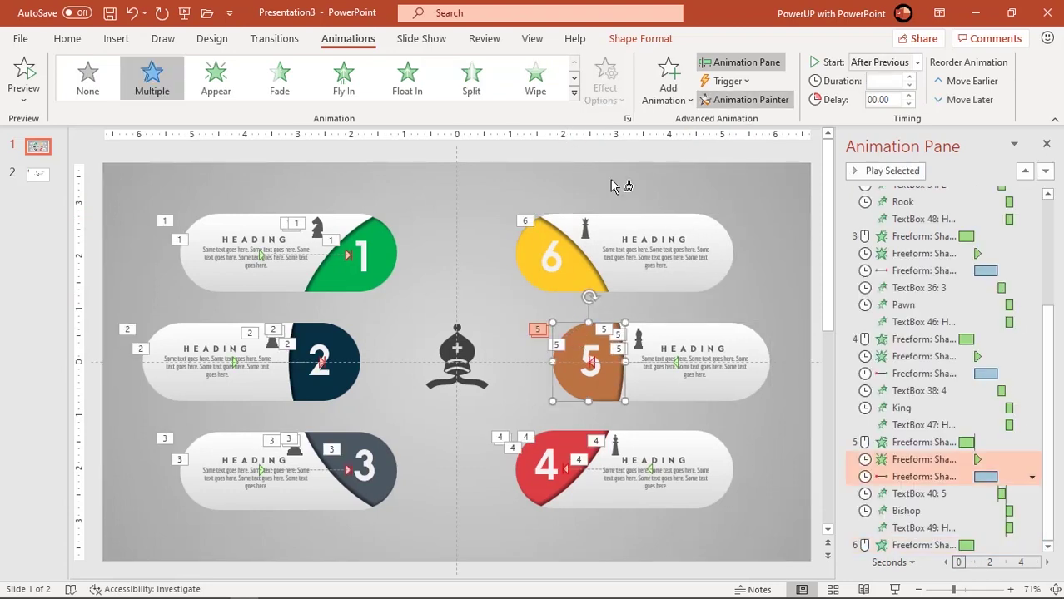
left_click(525, 249)
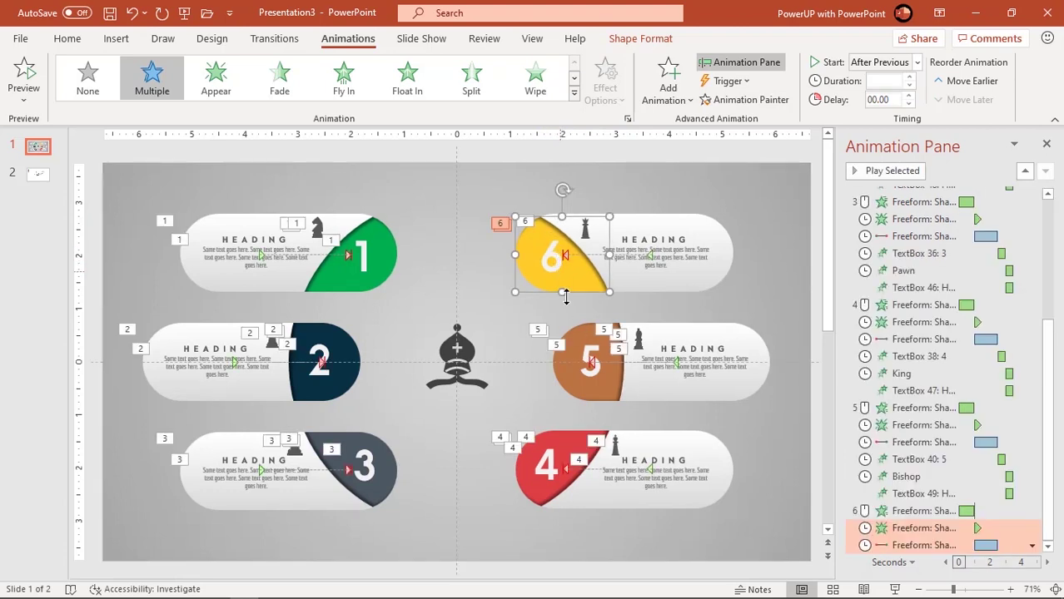
Copy pill 5's number, Bishop icon and heading animations onto pill 6's number 6, Queen icon and heading
left_click(588, 346)
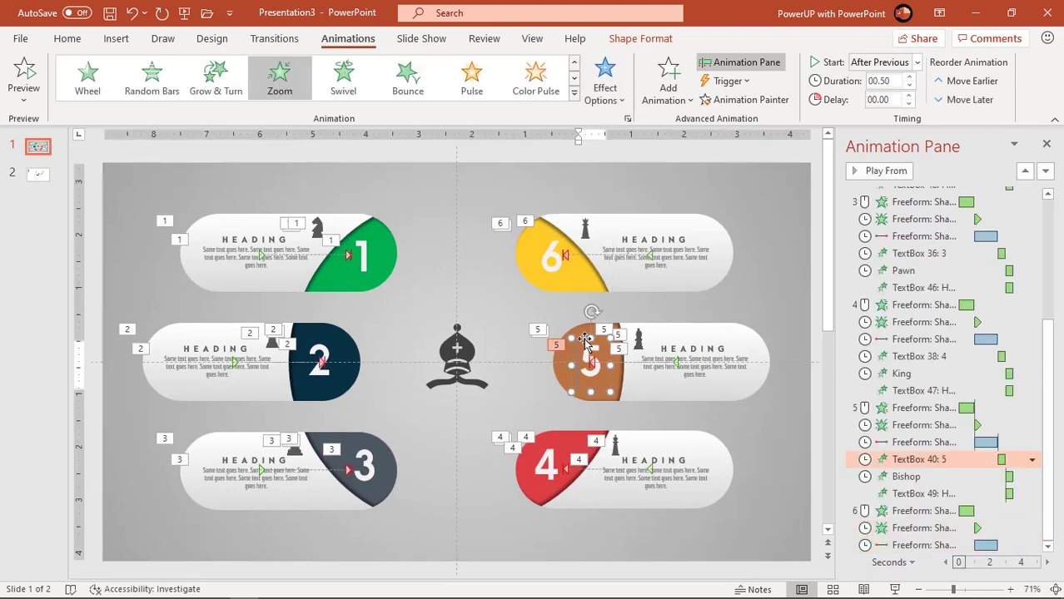
left_click(556, 254)
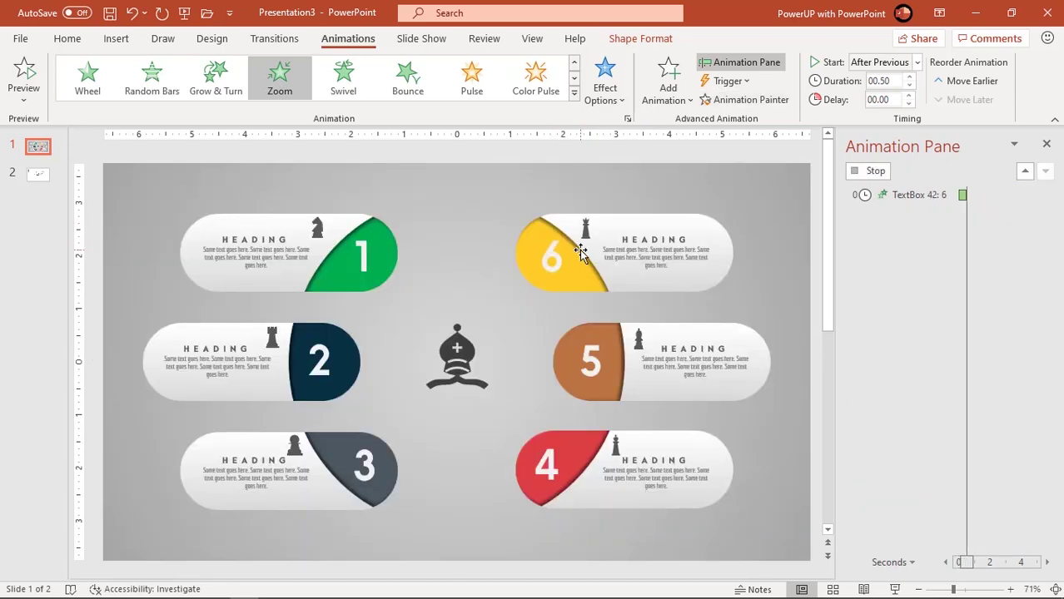
left_click(638, 335)
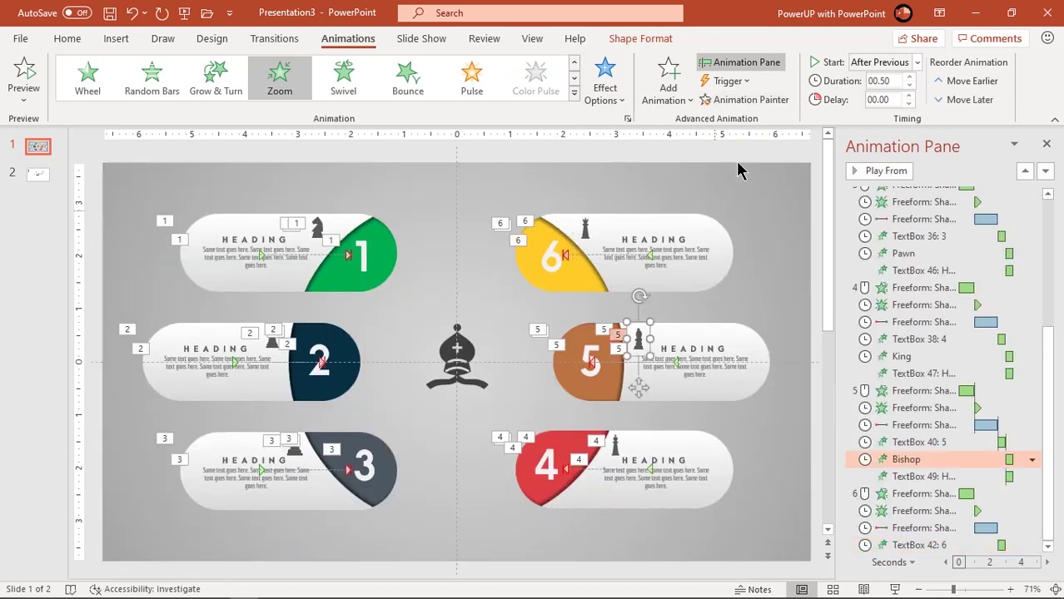
left_click(752, 100)
left_click(586, 231)
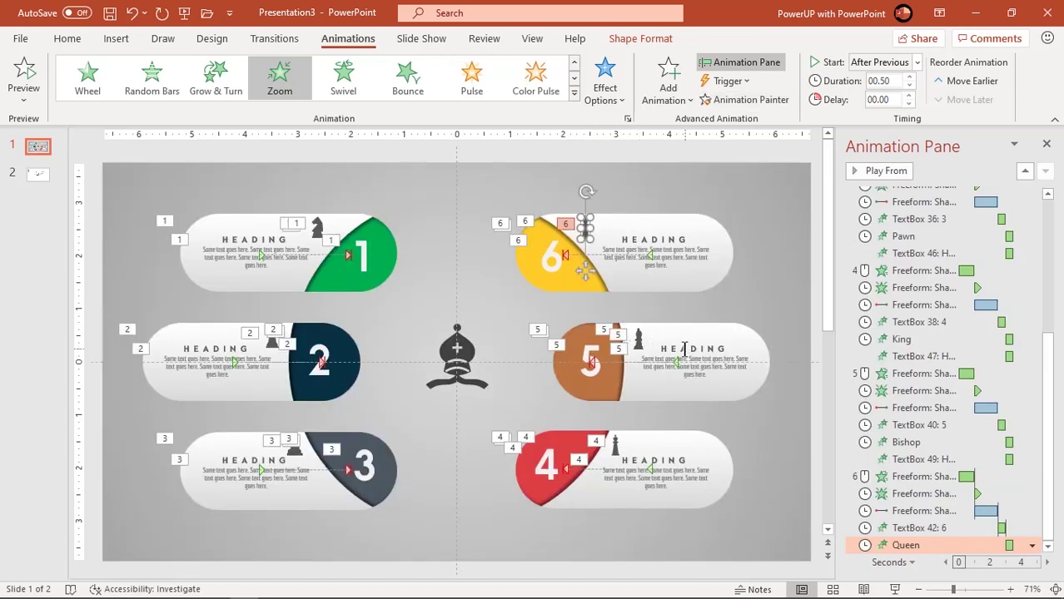
left_click(685, 350)
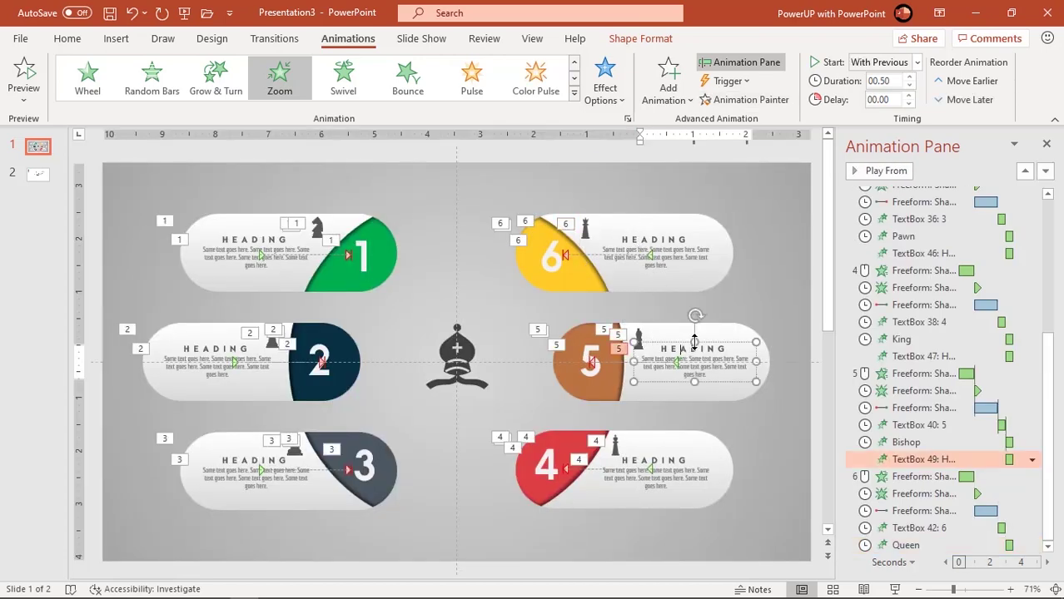
left_click(709, 342)
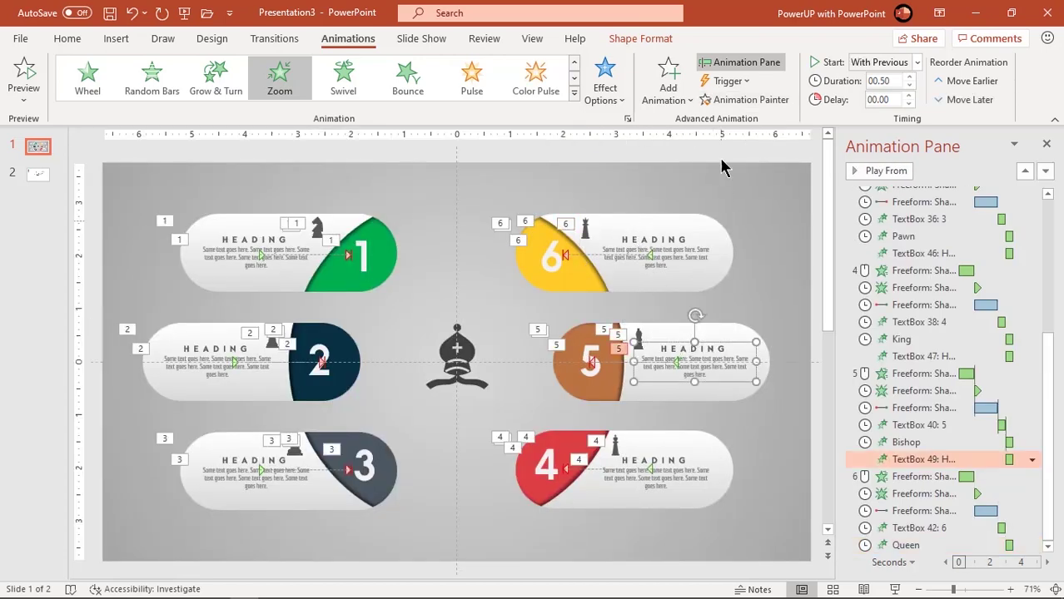
left_click(658, 258)
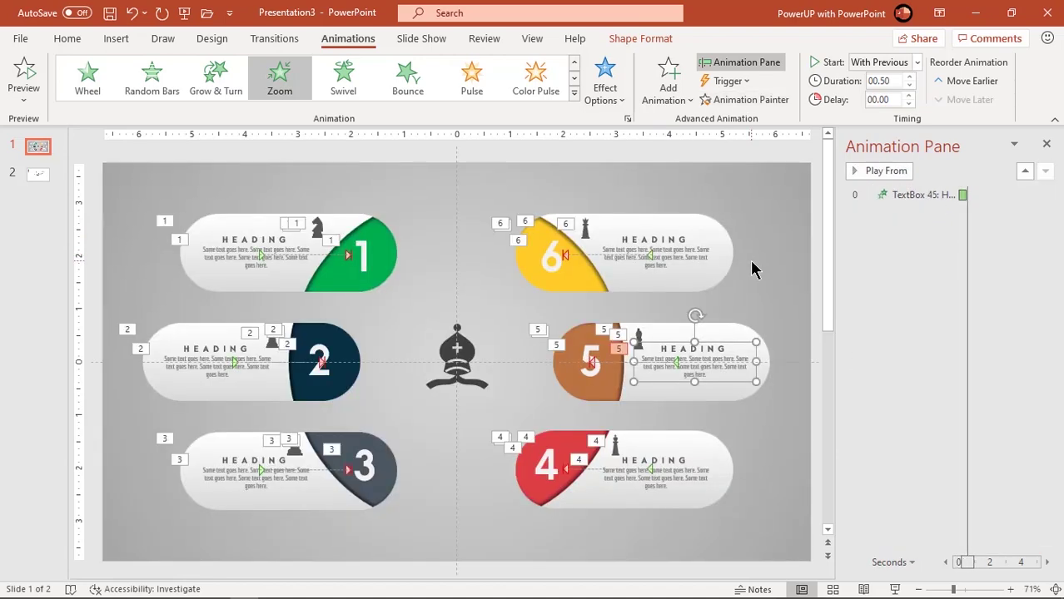
Close the Animation Pane and give the central bishop icon a Zoom entrance starting After Previous
left_click(1046, 145)
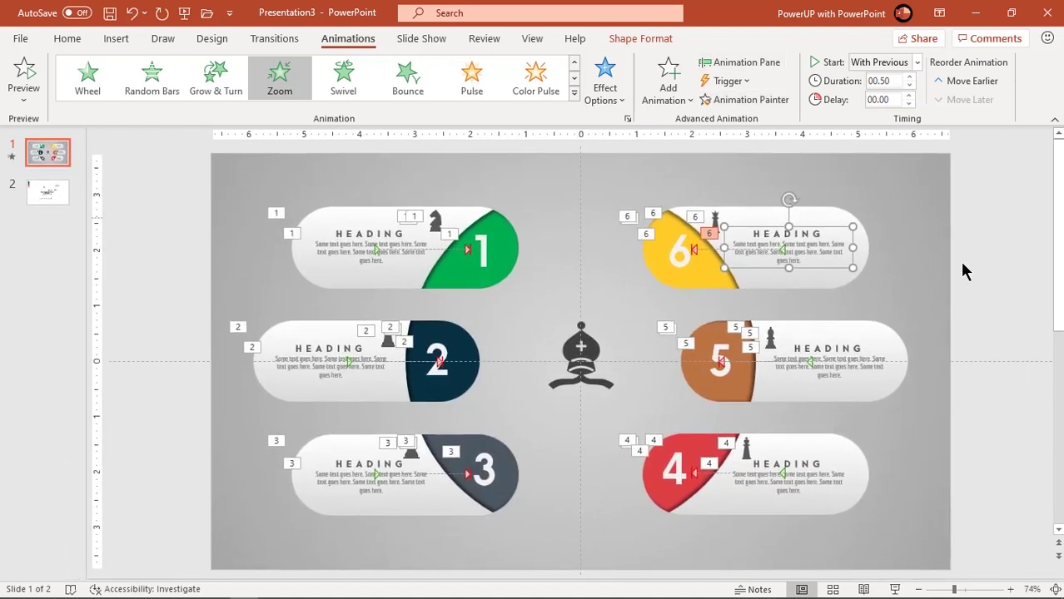
left_click(891, 305)
left_click(591, 349)
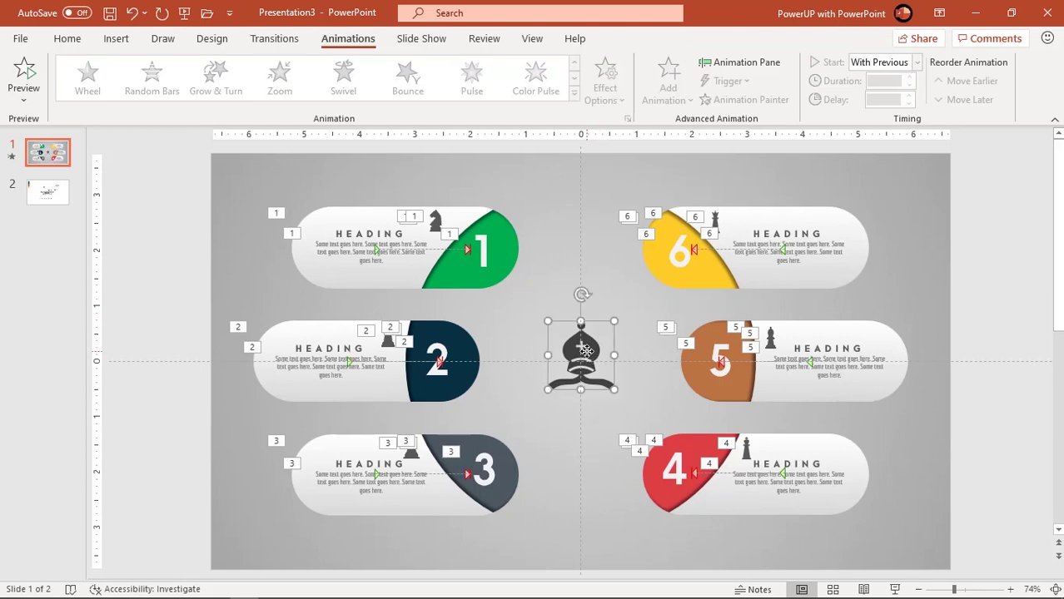
left_click(574, 93)
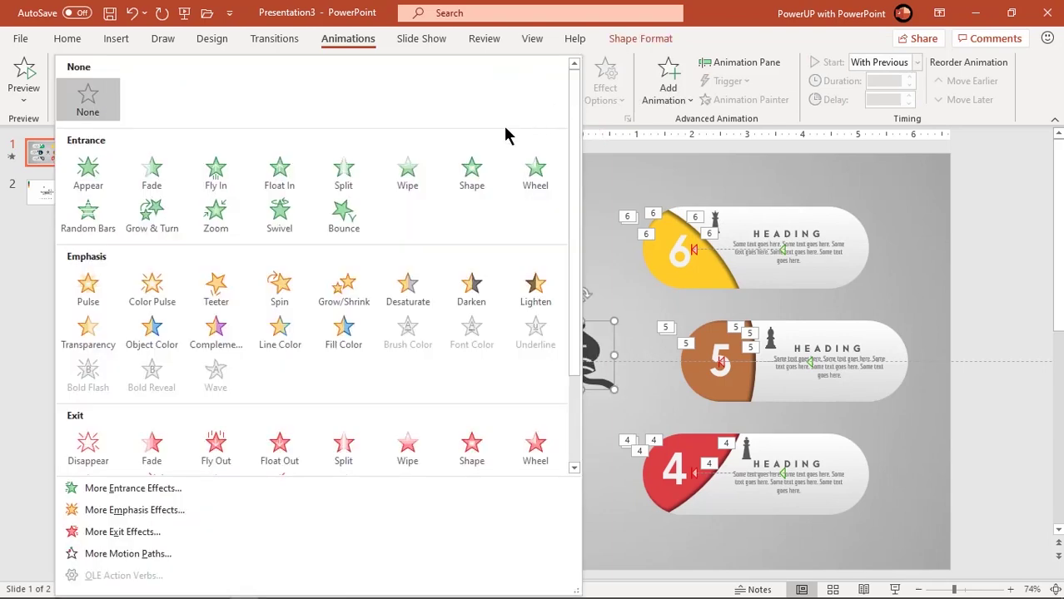
left_click(215, 220)
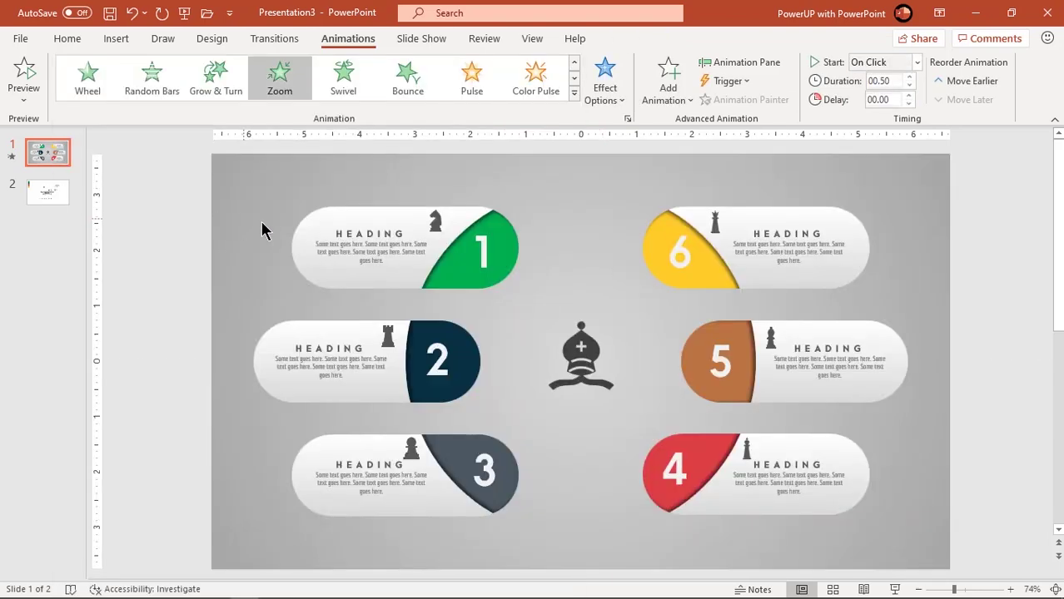
left_click(912, 63)
left_click(881, 117)
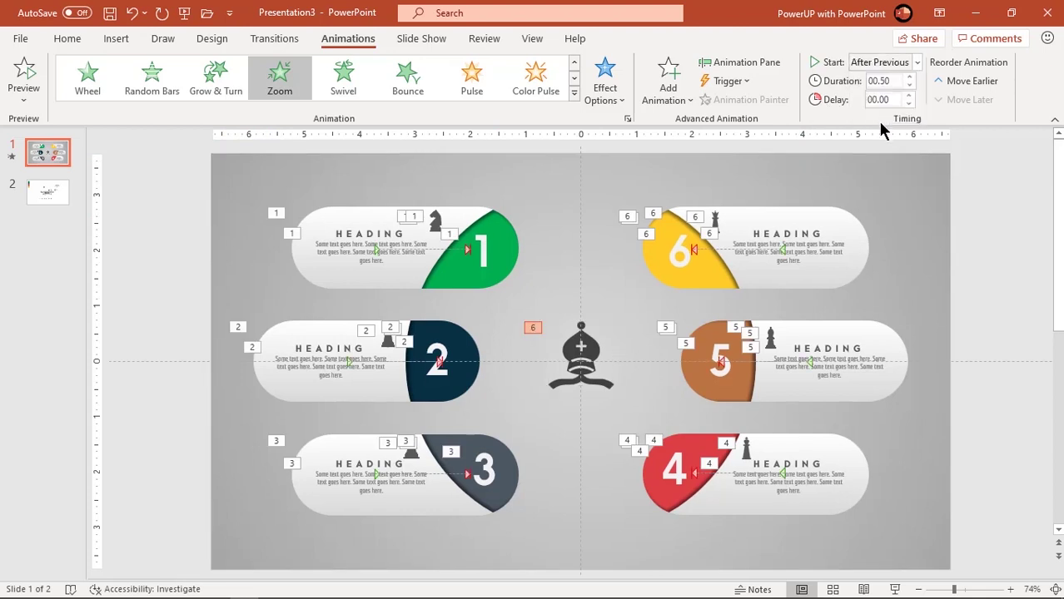
left_click(936, 233)
Paste slide 2's title text box onto the infographic slide and position it at the top
left_click(53, 202)
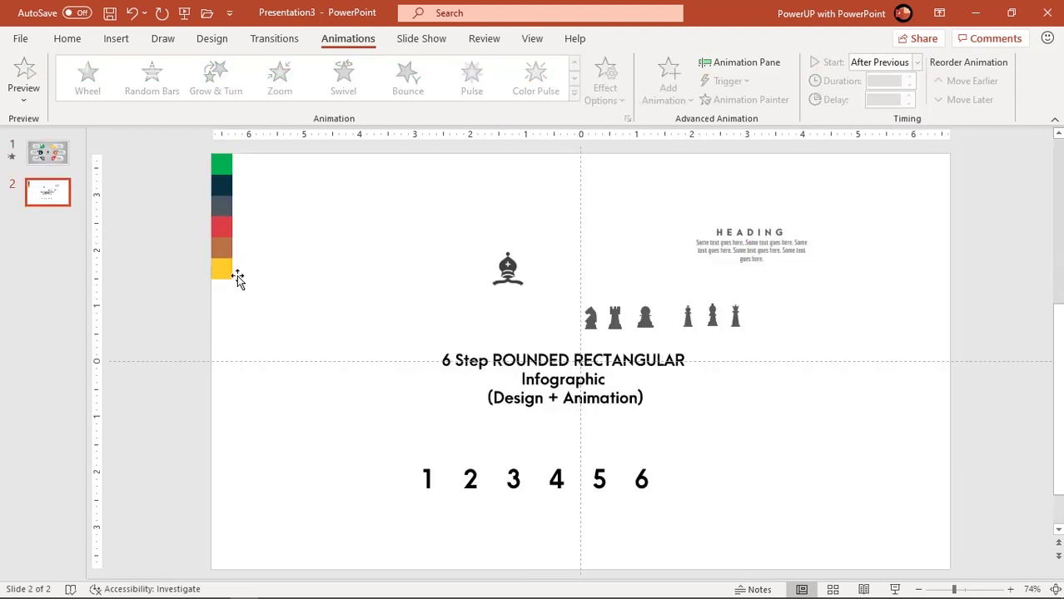
left_click(537, 415)
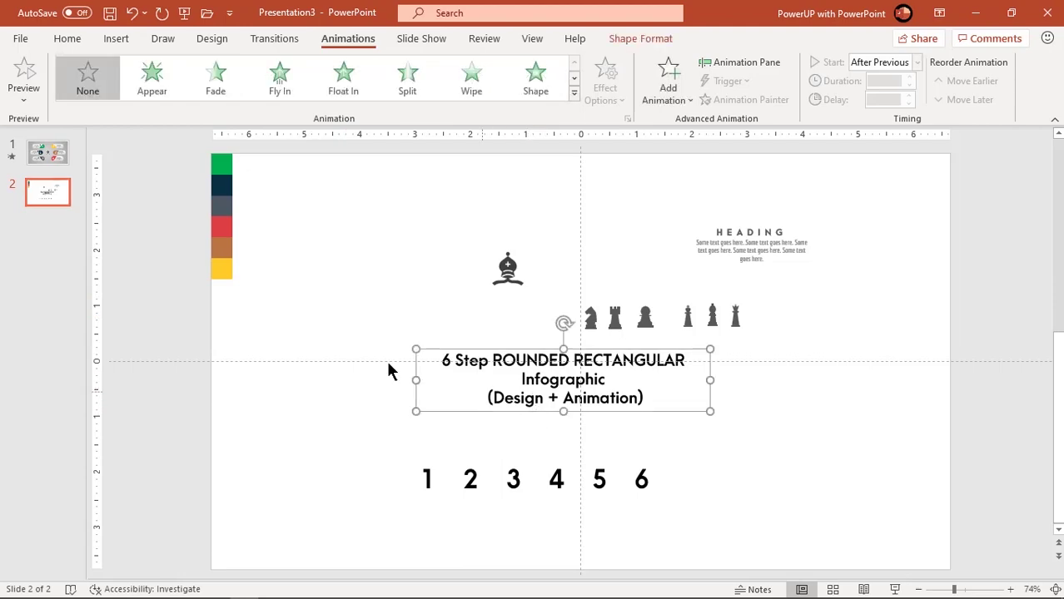
left_click(52, 157)
key("ctrl+v")
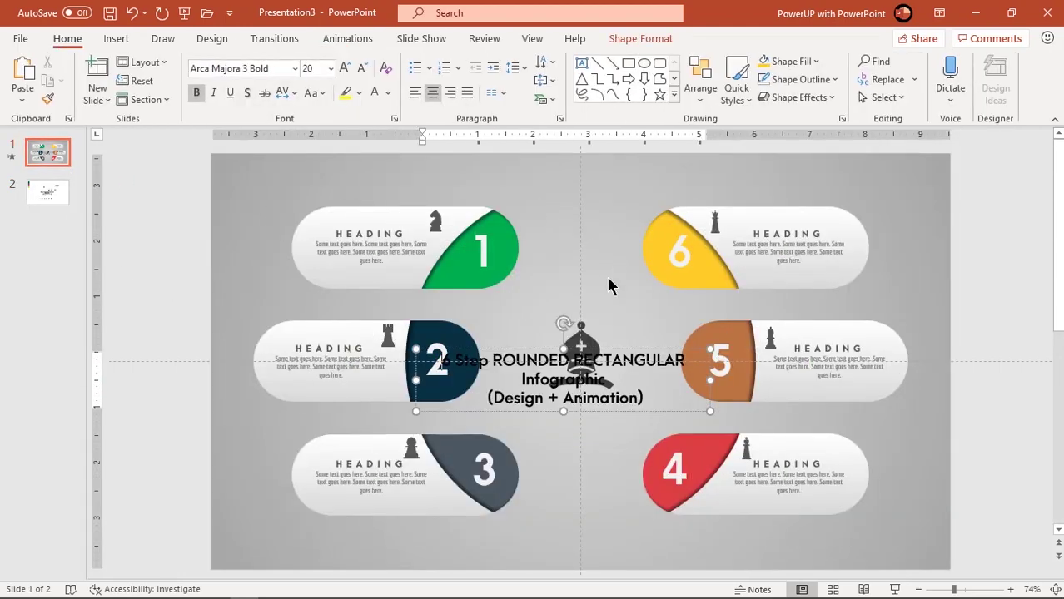
left_click_drag(632, 353, 646, 158)
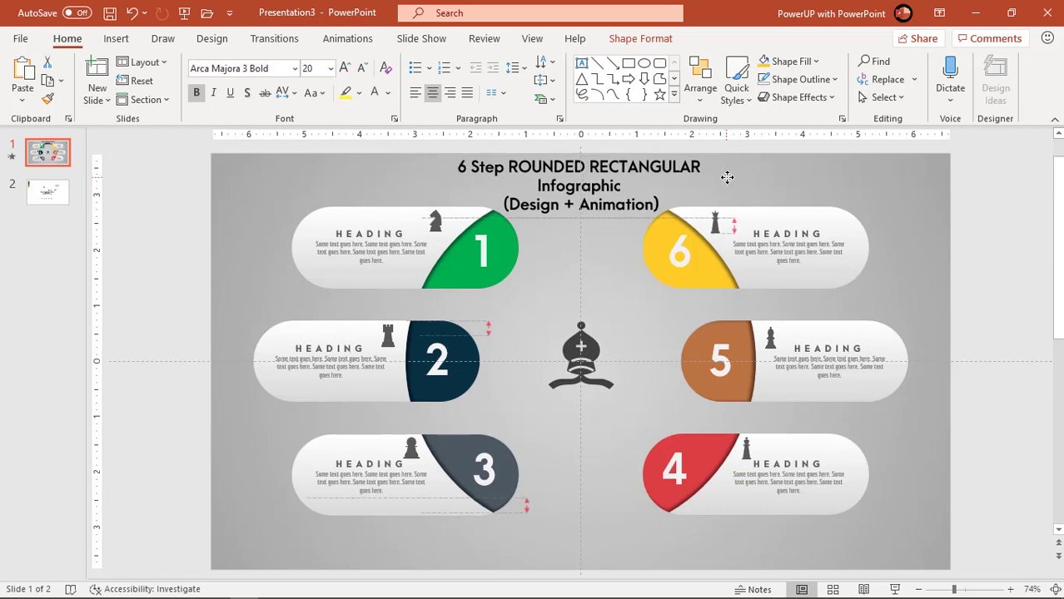
left_click_drag(725, 181, 727, 182)
left_click(840, 197)
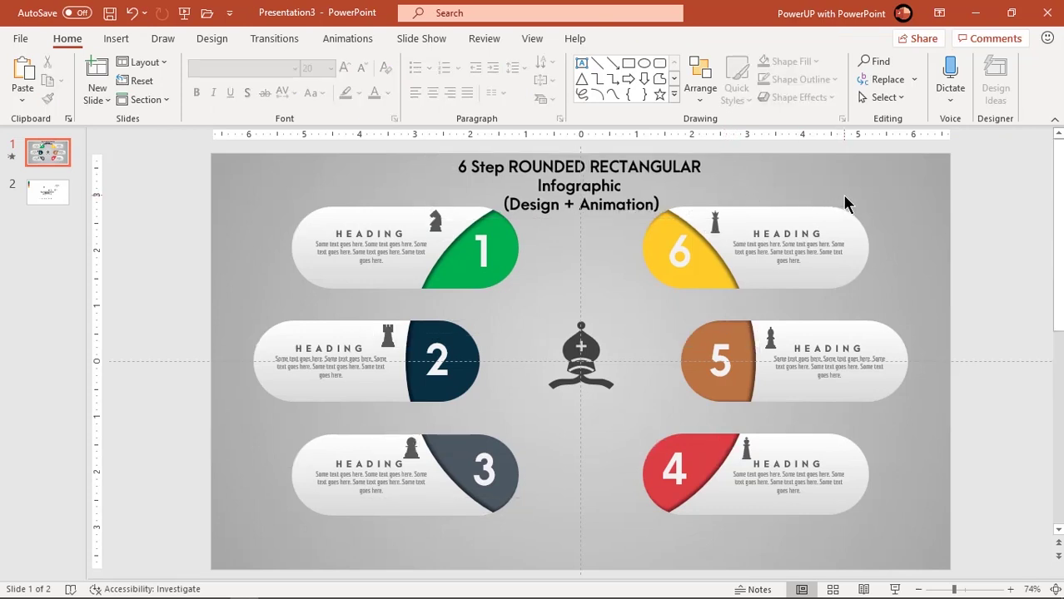
key("F5")
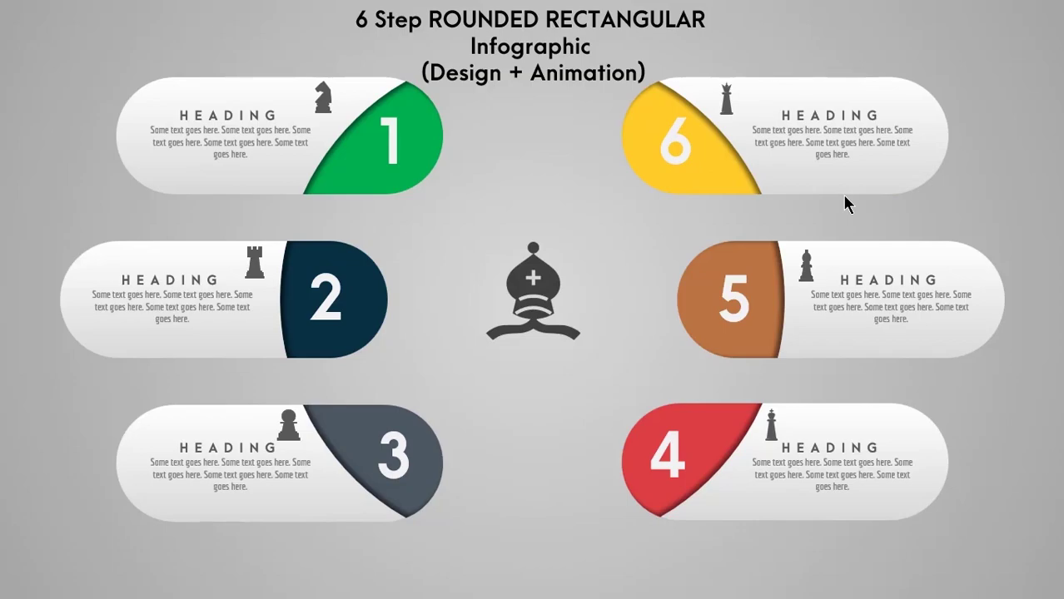
key("Escape")
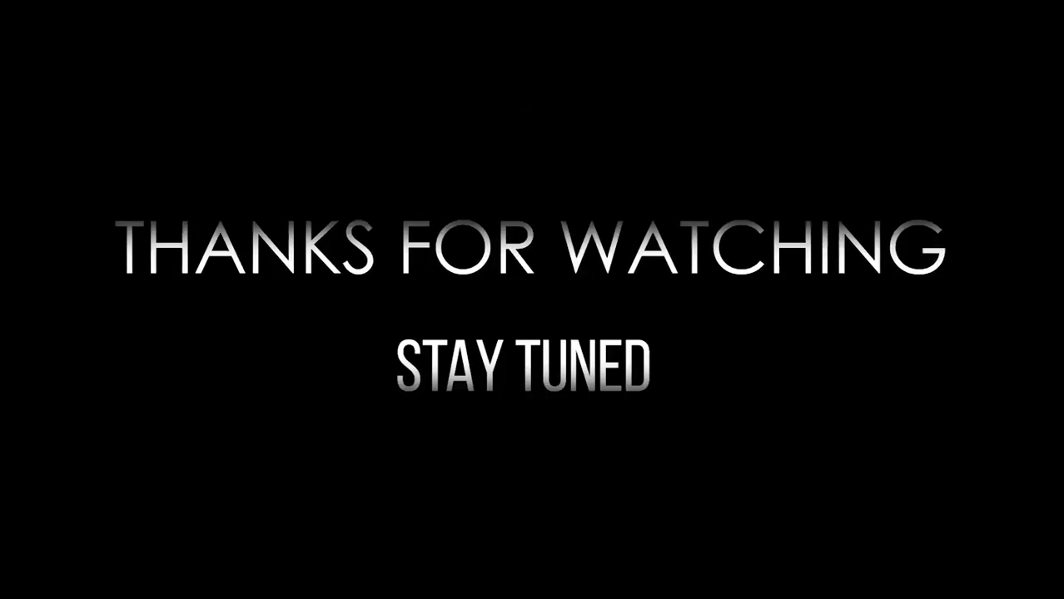